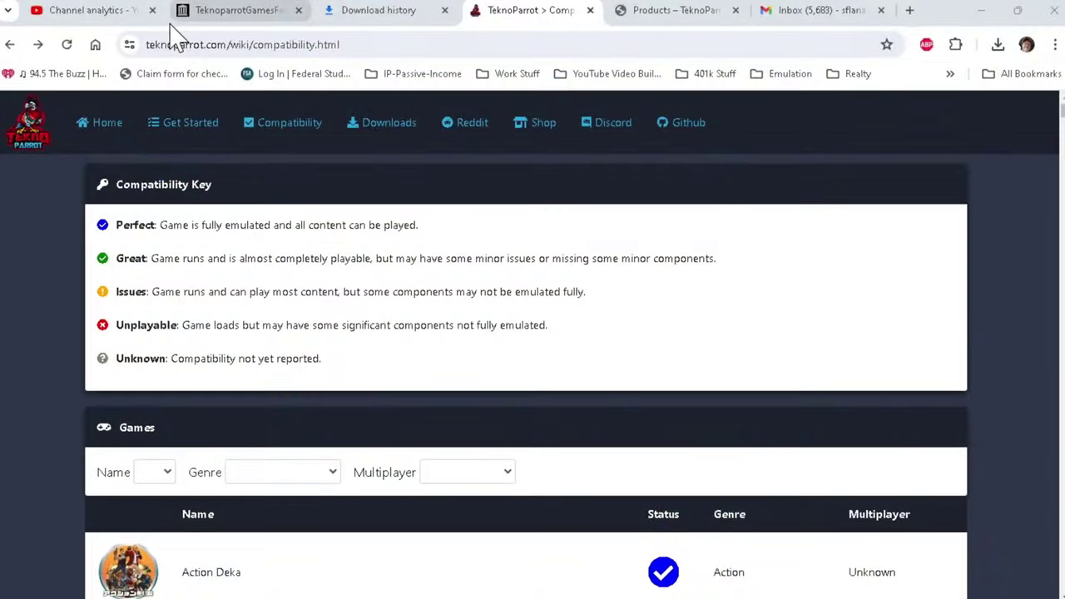
- Examine the compatibility key and the first entries of the games list on the TeknoParrot compatibility page
click(191, 43)
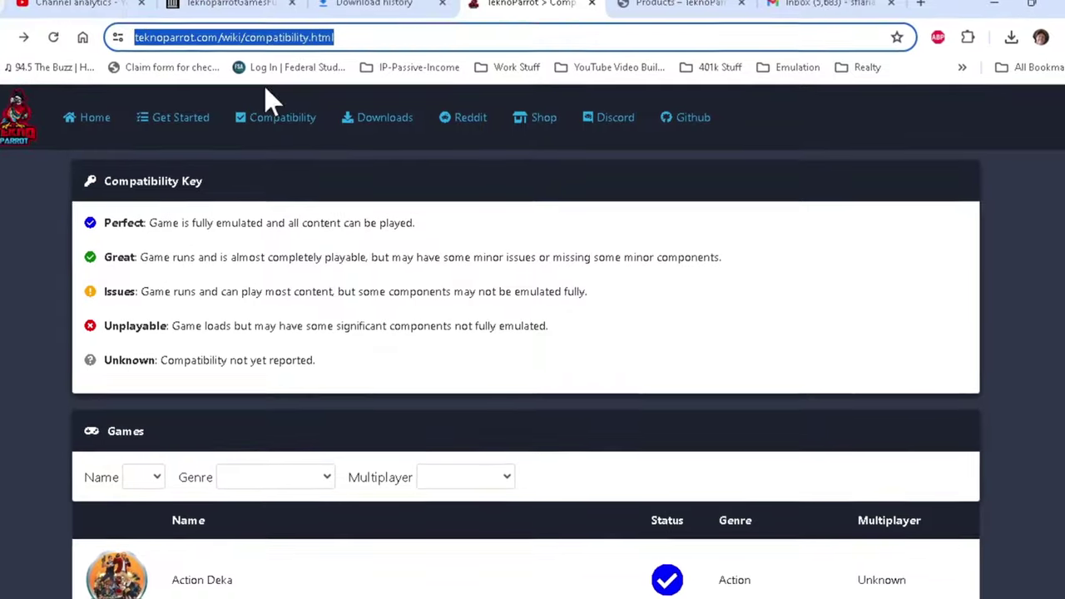
scroll(473, 249, down, 3)
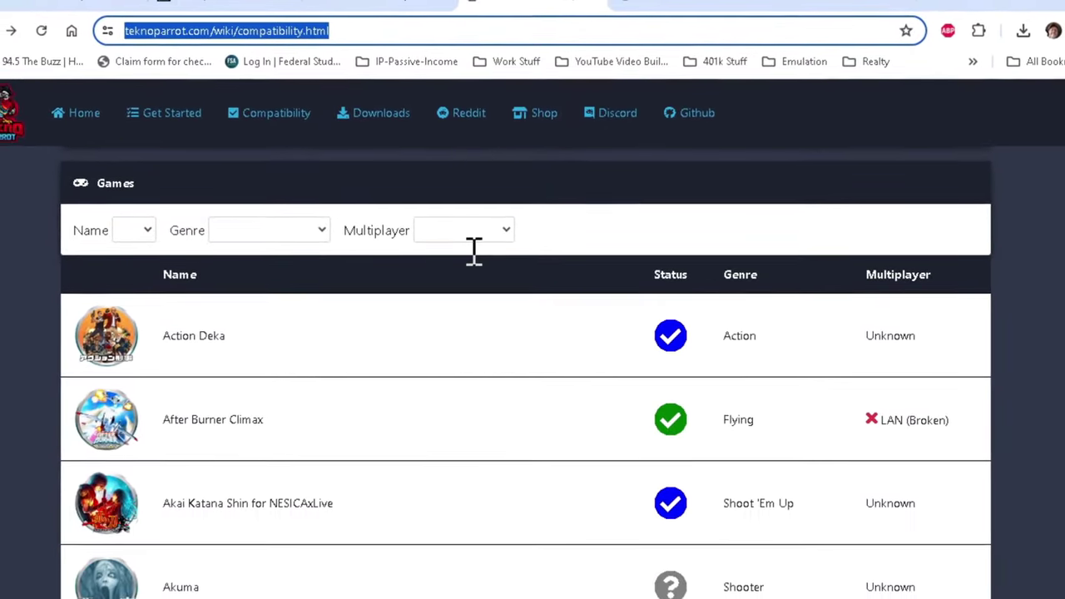
scroll(474, 250, down, 2)
scroll(475, 253, down, 1)
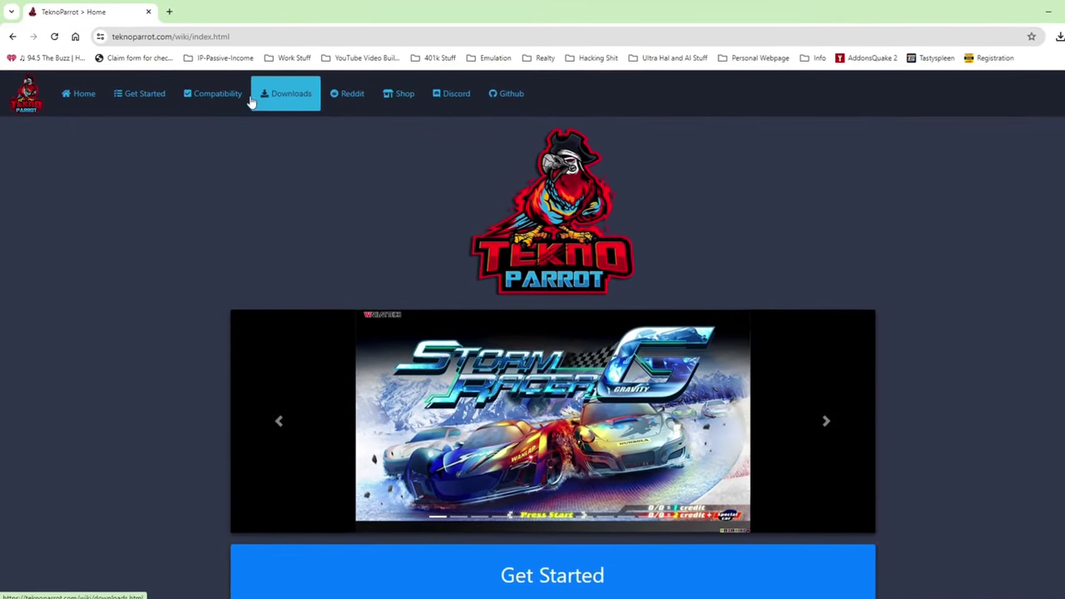
- Open the TeknoParrot Compatibility page and review the status, genre and multiplayer support of the games starting with A and B
click(240, 99)
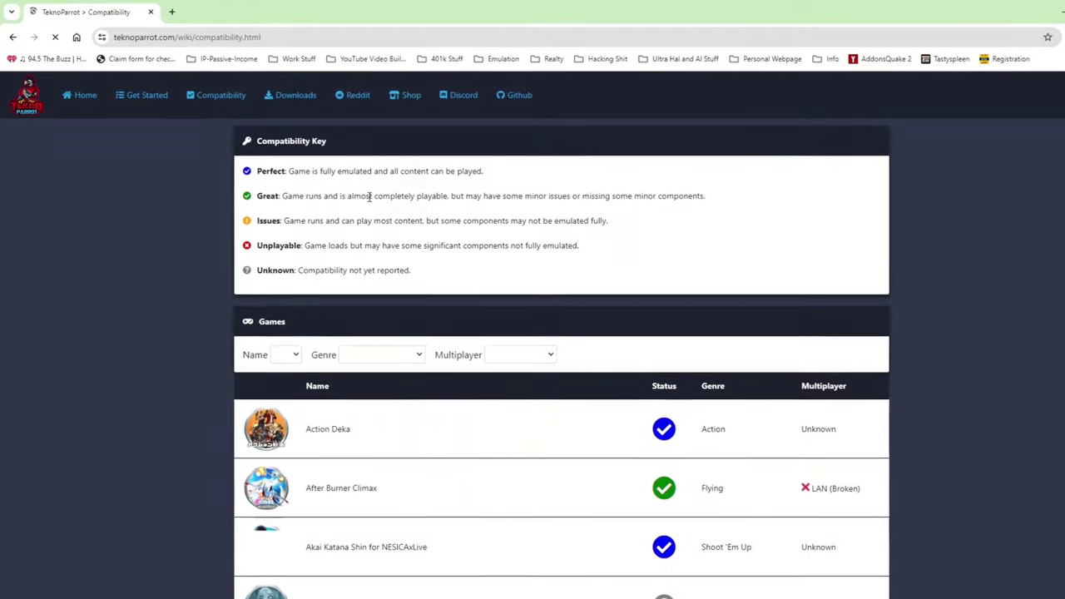
scroll(847, 337, down, 1)
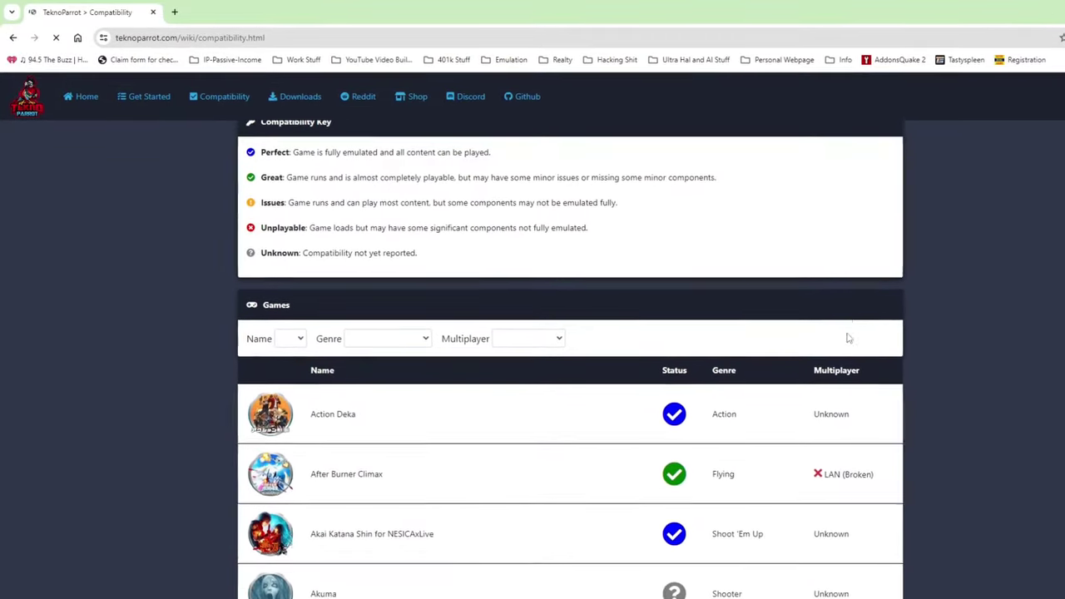
scroll(849, 339, down, 6)
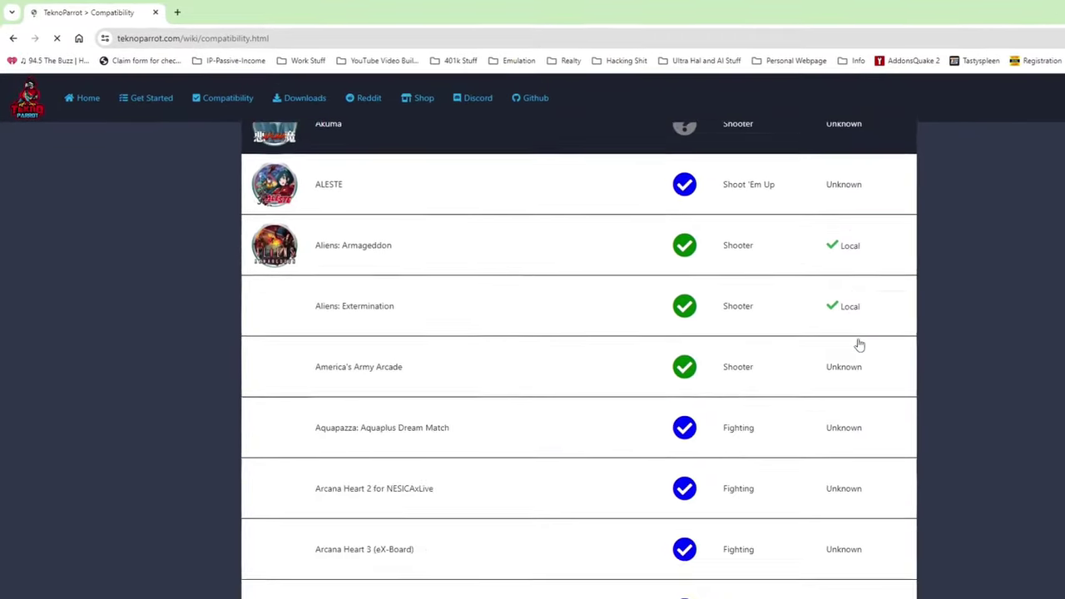
scroll(860, 345, down, 3)
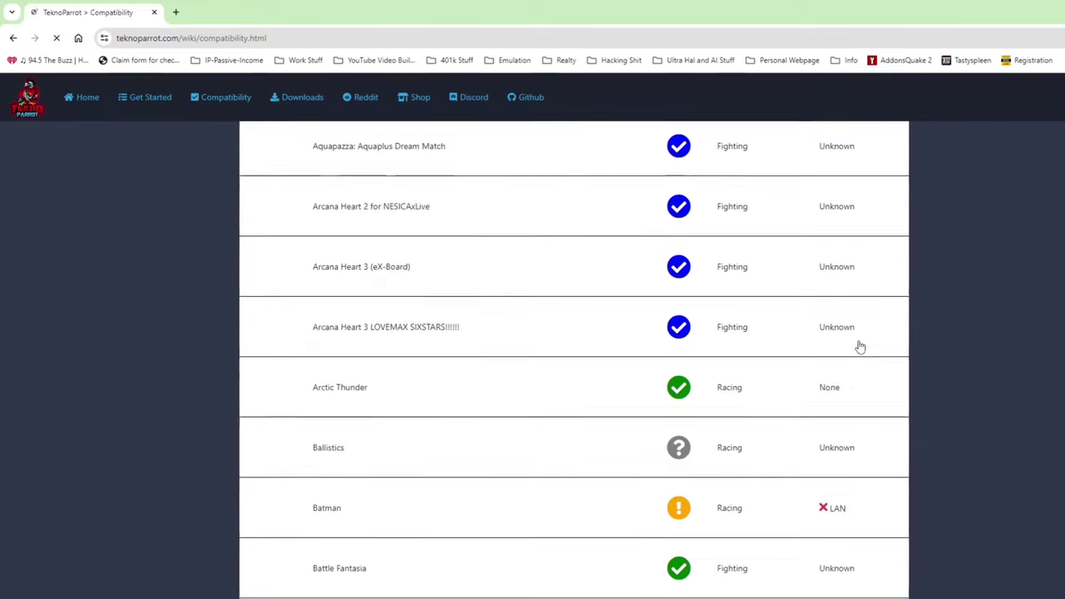
scroll(860, 347, down, 6)
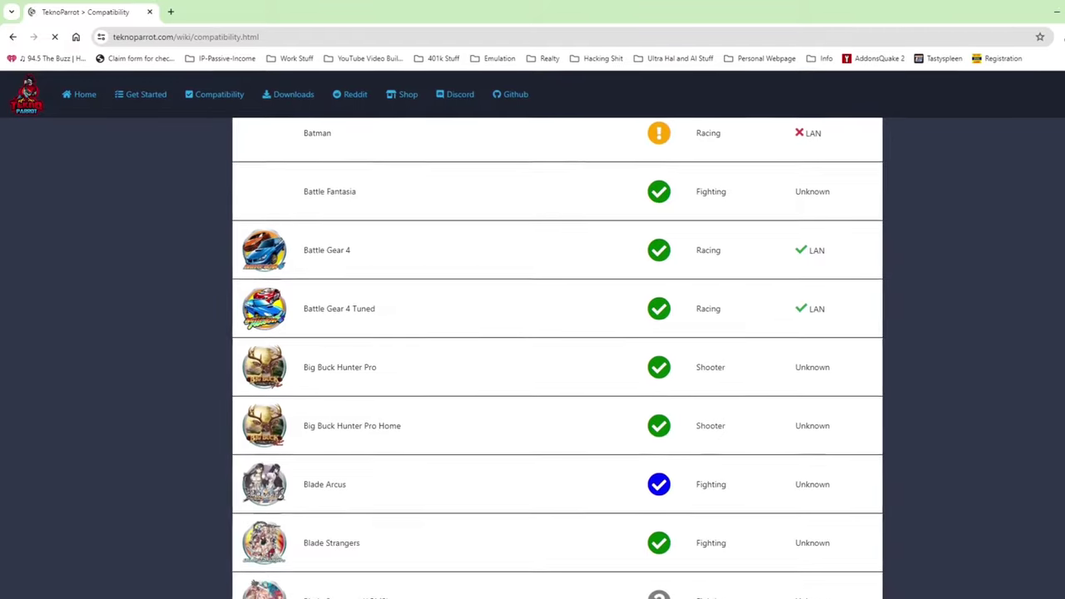
scroll(550, 358, down, 8)
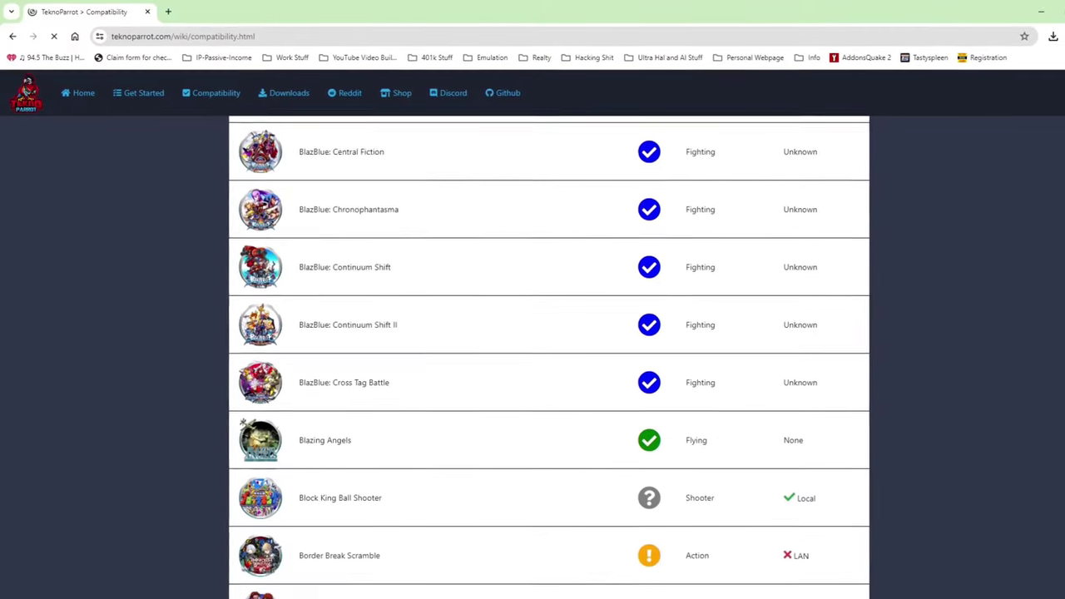
scroll(820, 148, down, 4)
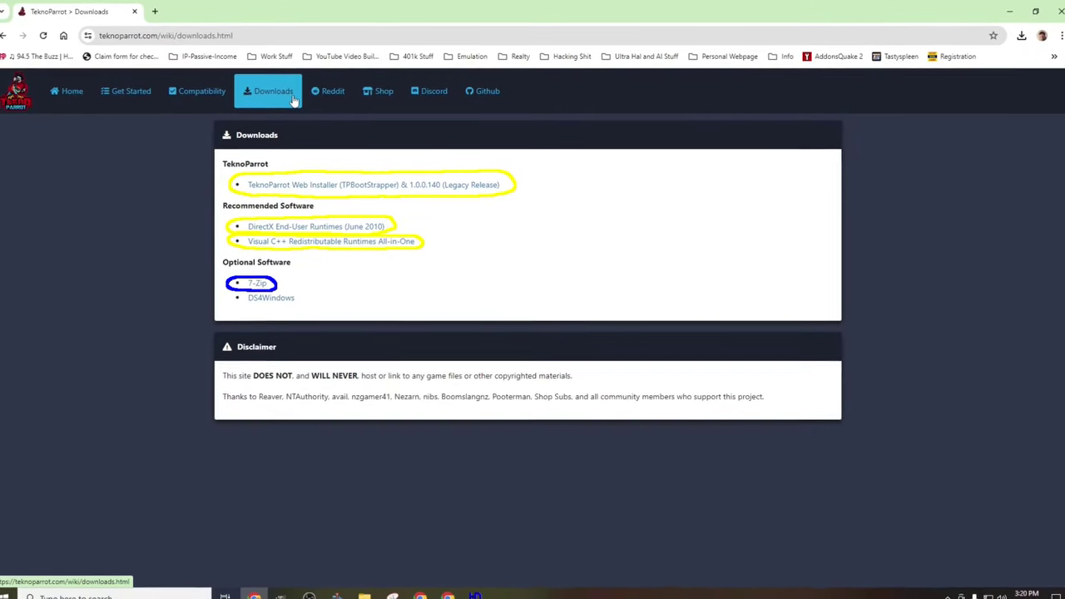
- Open the TeknoParrot Web Installer link in a new tab and download TPBootstrapper.zip
right_click(344, 183)
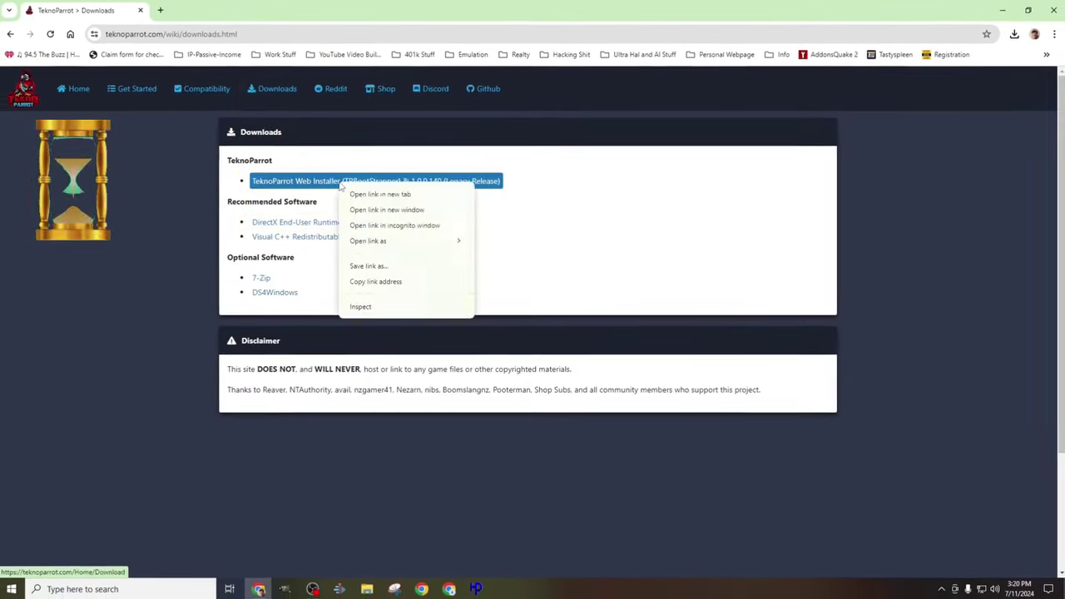
click(366, 194)
click(203, 10)
click(537, 209)
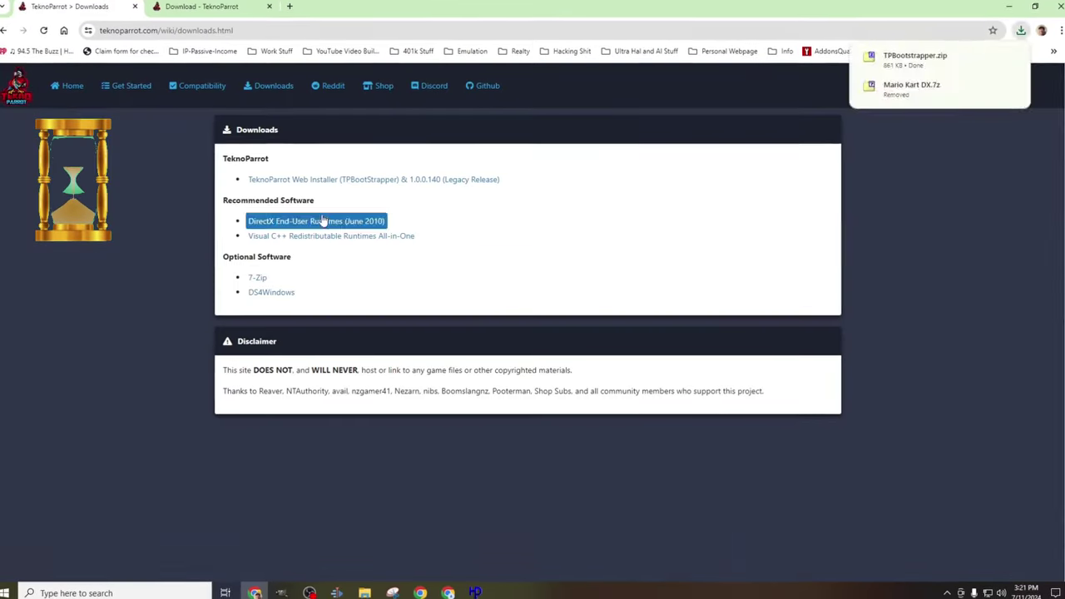
- Download the recommended DirectX End-User Runtimes (June 2010) and Visual C++ Redistributable Runtimes All-in-One archives
click(324, 219)
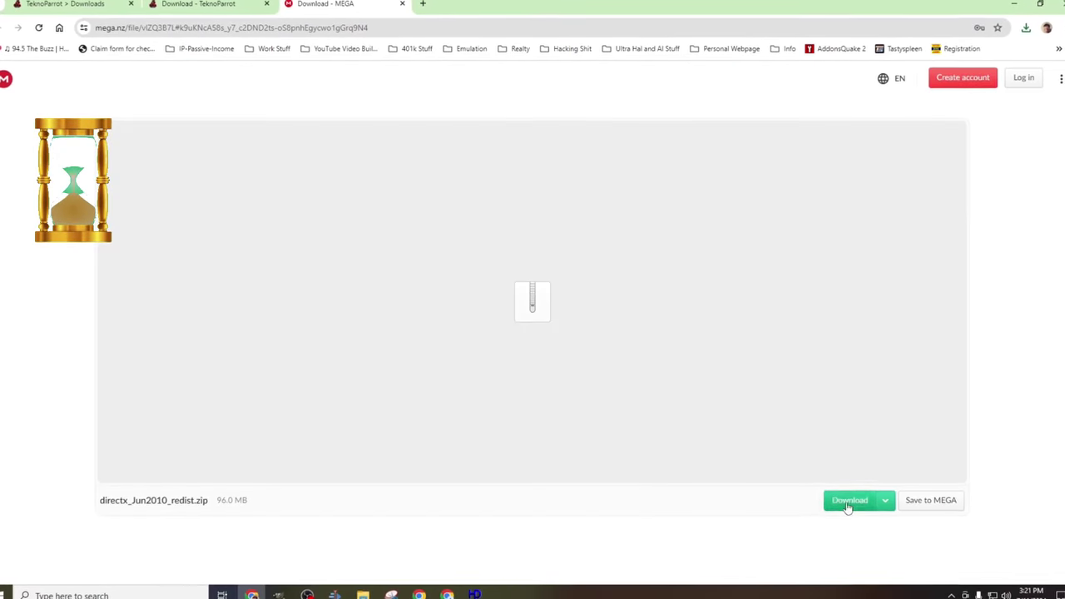
click(853, 502)
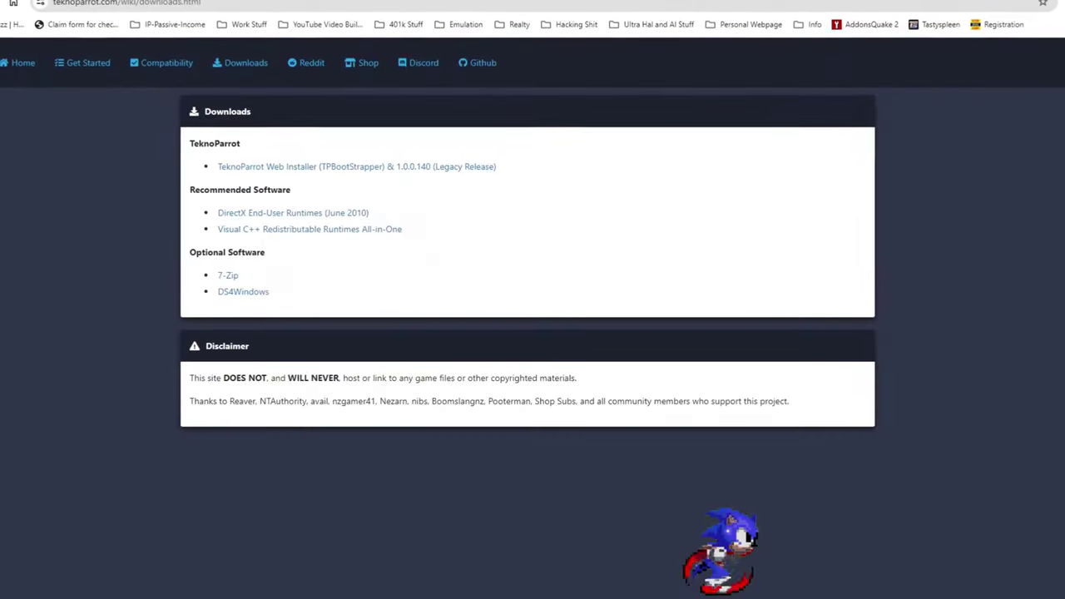
click(310, 229)
click(186, 407)
click(283, 395)
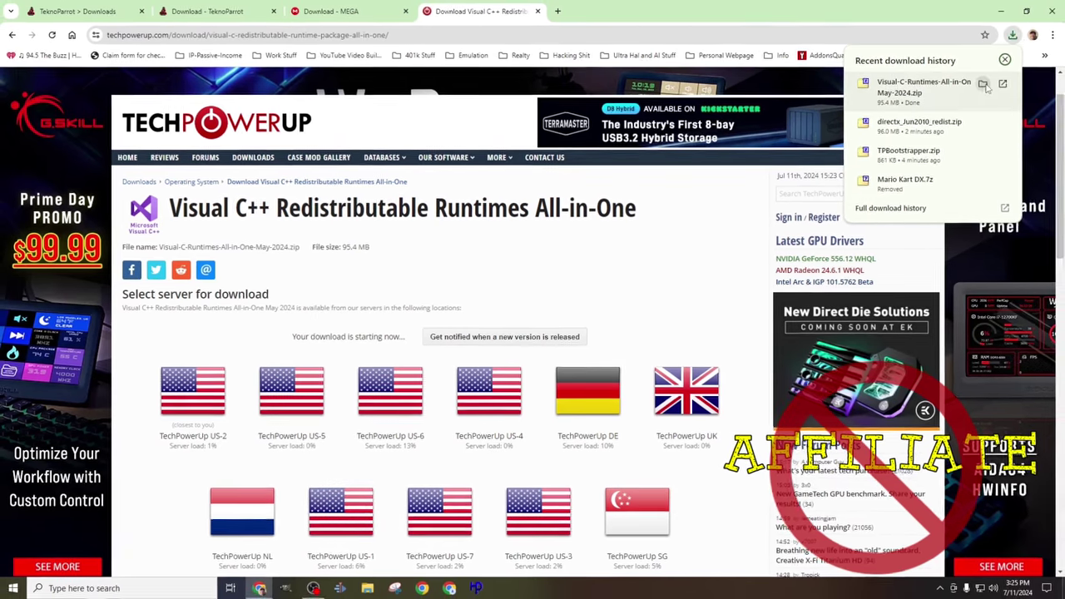
- Show the downloaded archives in the Downloads folder and display them as large icons
click(984, 85)
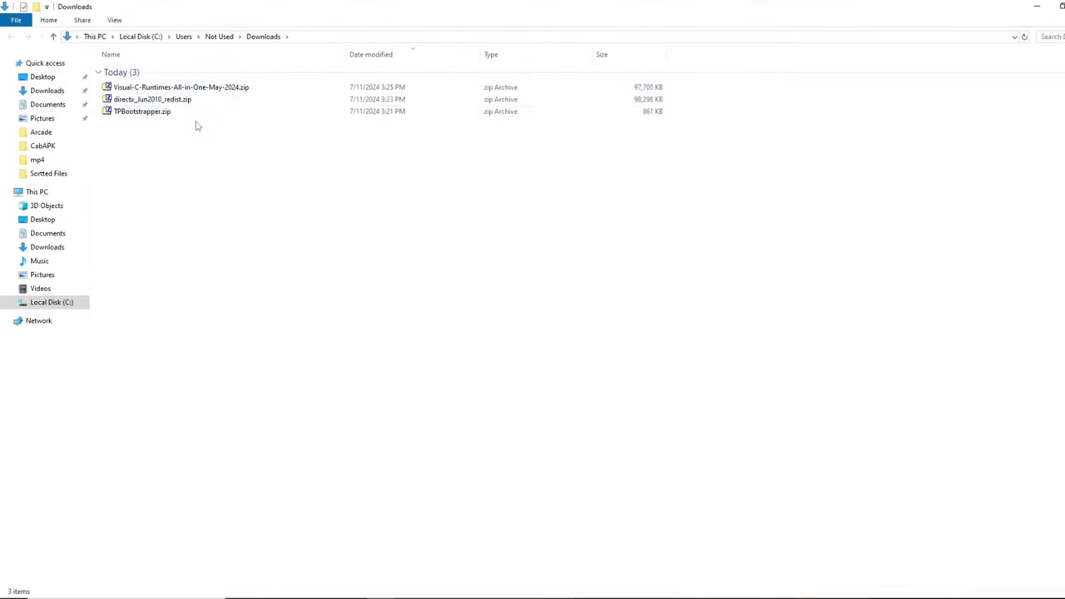
click(114, 19)
click(190, 38)
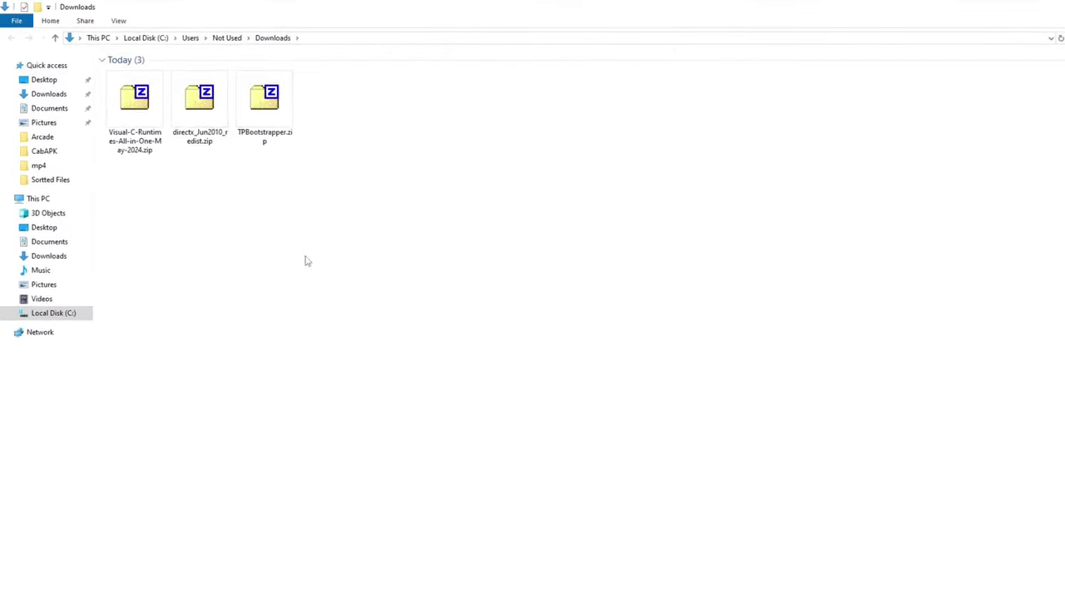
- Extract directx_Jun2010_redist.zip into a DirectX subfolder of Downloads with 7-Zip and delete the archive
double_click(207, 117)
click(380, 254)
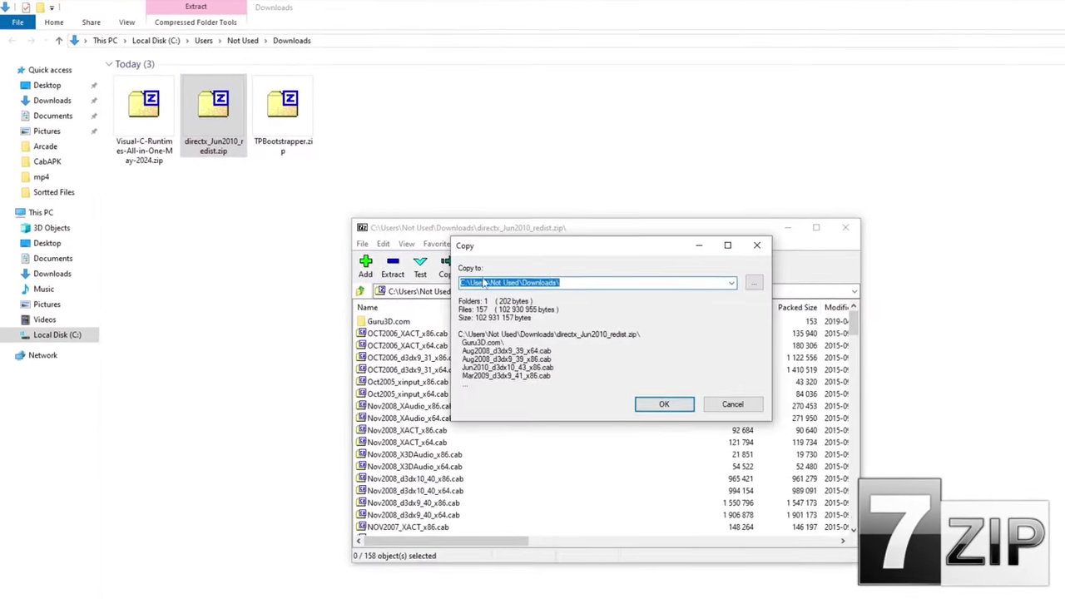
click(573, 283)
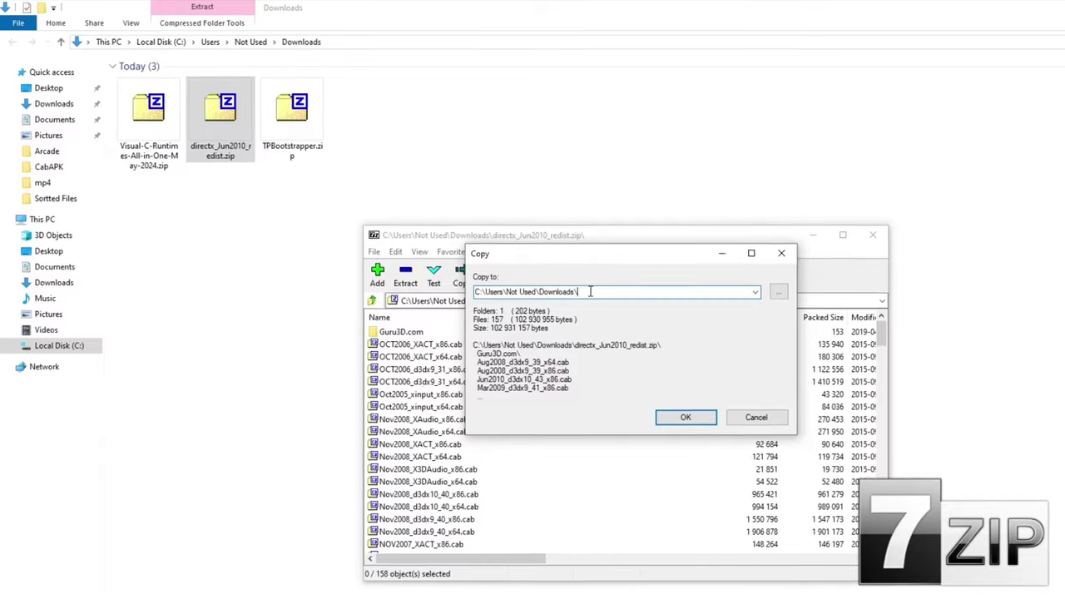
text(DirectX)
key(Return)
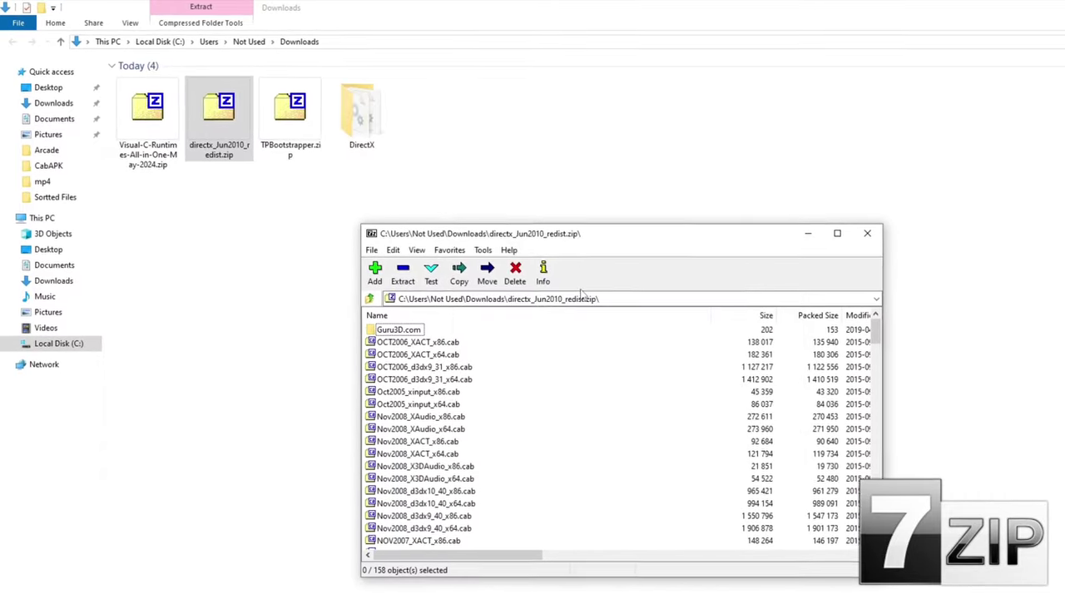
click(868, 233)
right_click(221, 121)
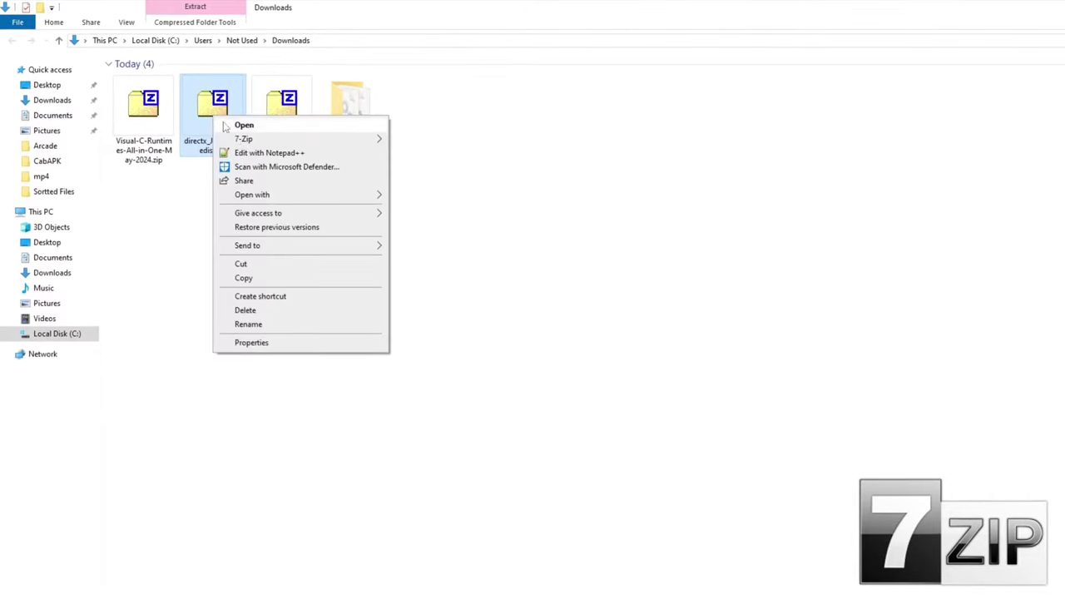
click(245, 310)
- Extract Visual-C-Runtimes-All-in-One-May-2024.zip into a CPlusPlsu subfolder of Downloads and delete the archive
double_click(140, 117)
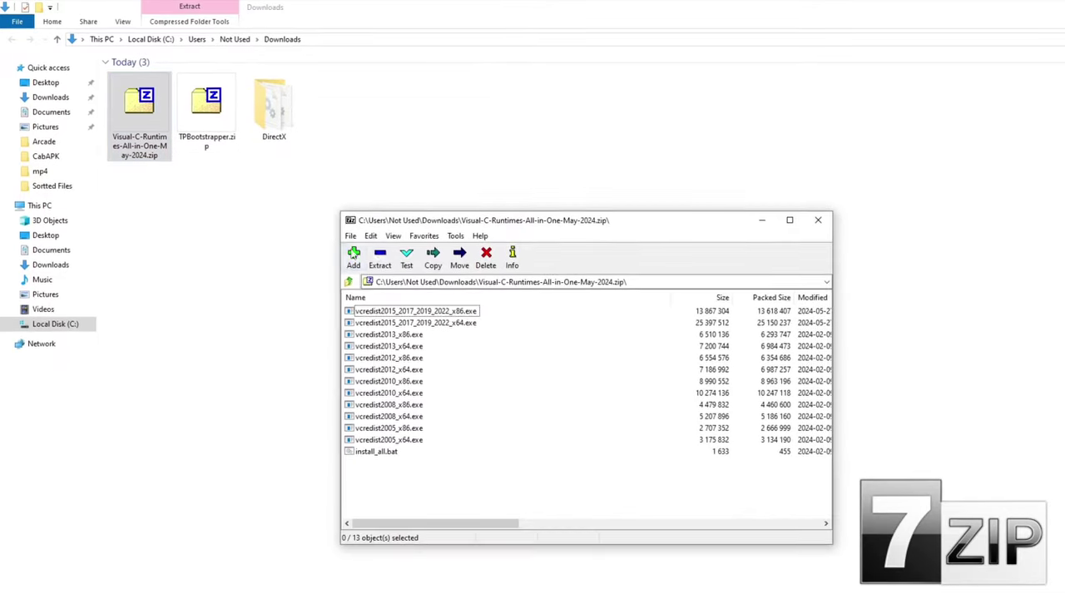
click(382, 254)
click(564, 275)
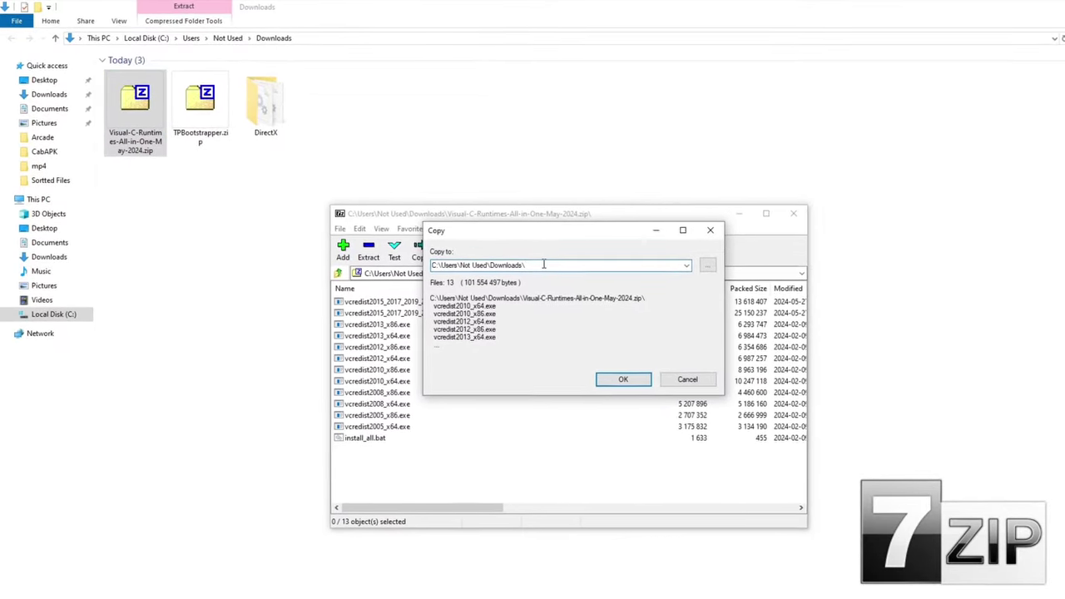
text(CPlusPls)
key(Return)
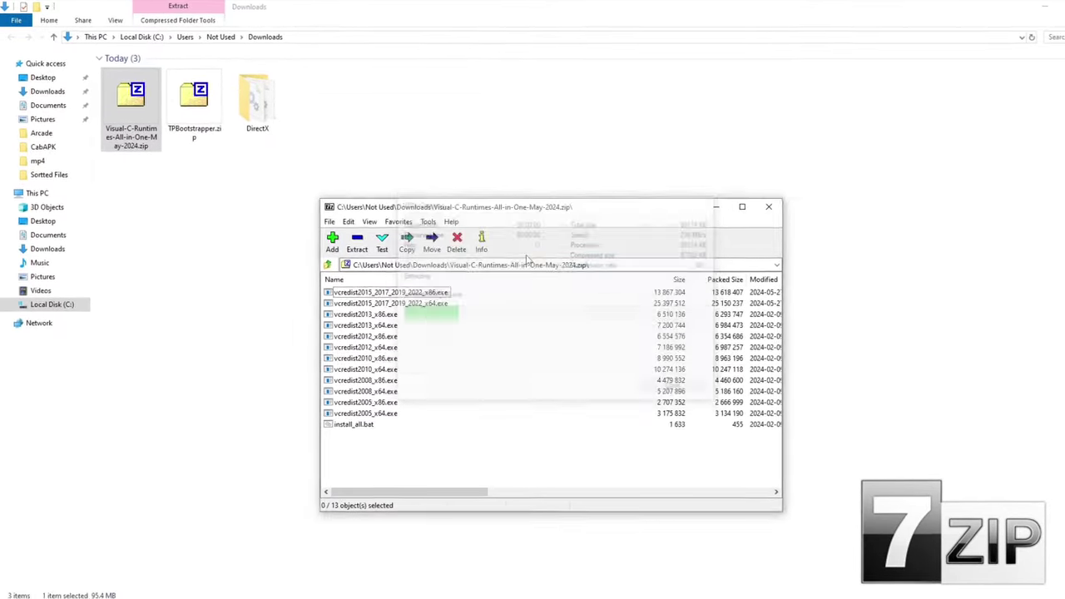
click(155, 115)
right_click(150, 112)
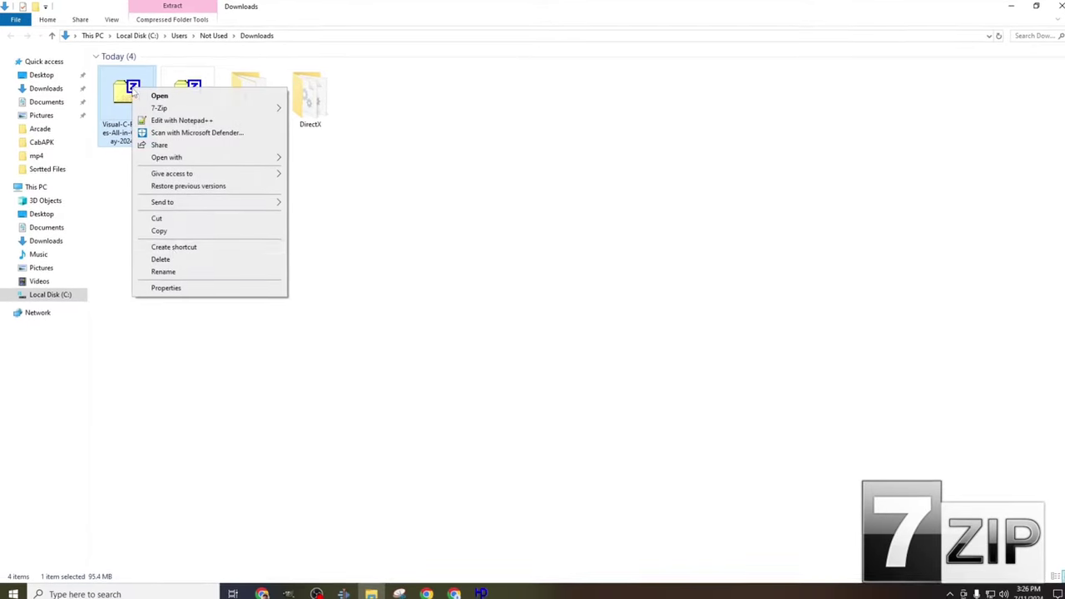
click(275, 259)
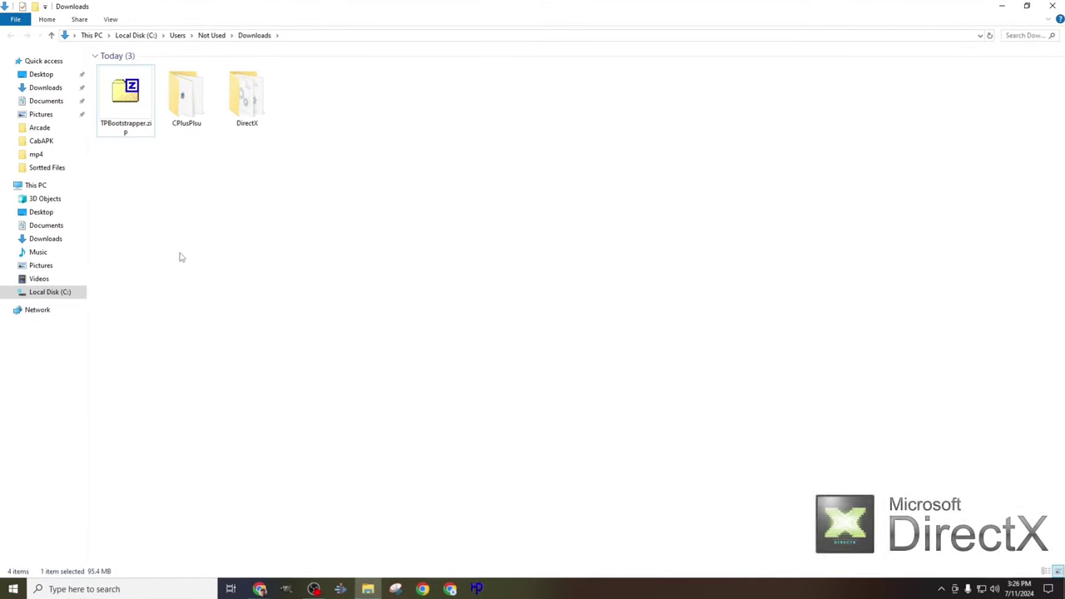
- Install DirectX by running DXSETUP.exe from the DirectX folder, and delete that folder from Downloads
double_click(247, 95)
scroll(280, 187, down, 17)
scroll(281, 188, down, 19)
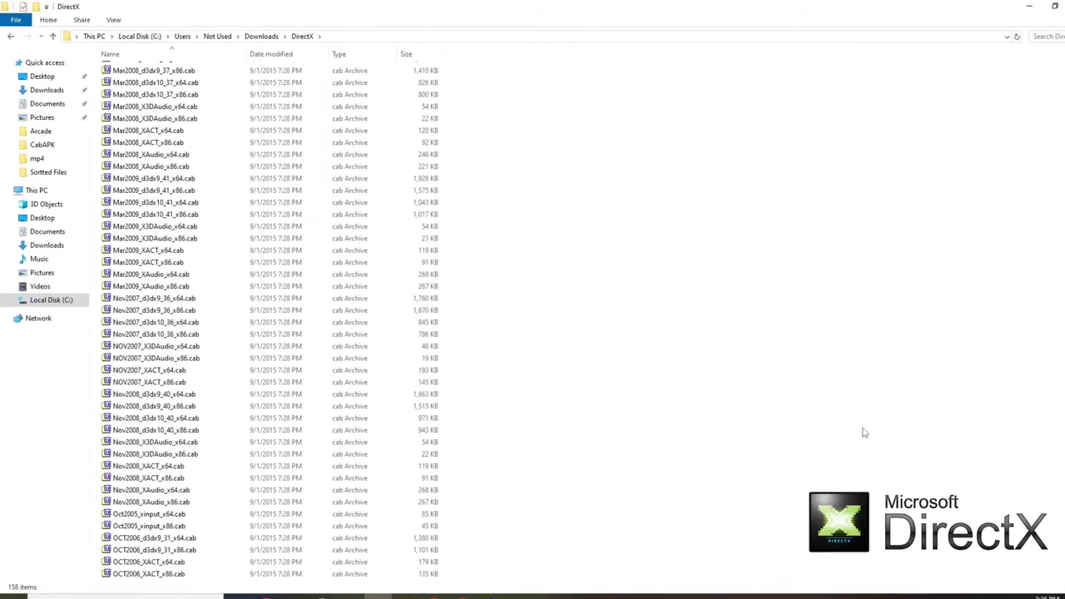
scroll(356, 447, up, 11)
scroll(357, 447, up, 6)
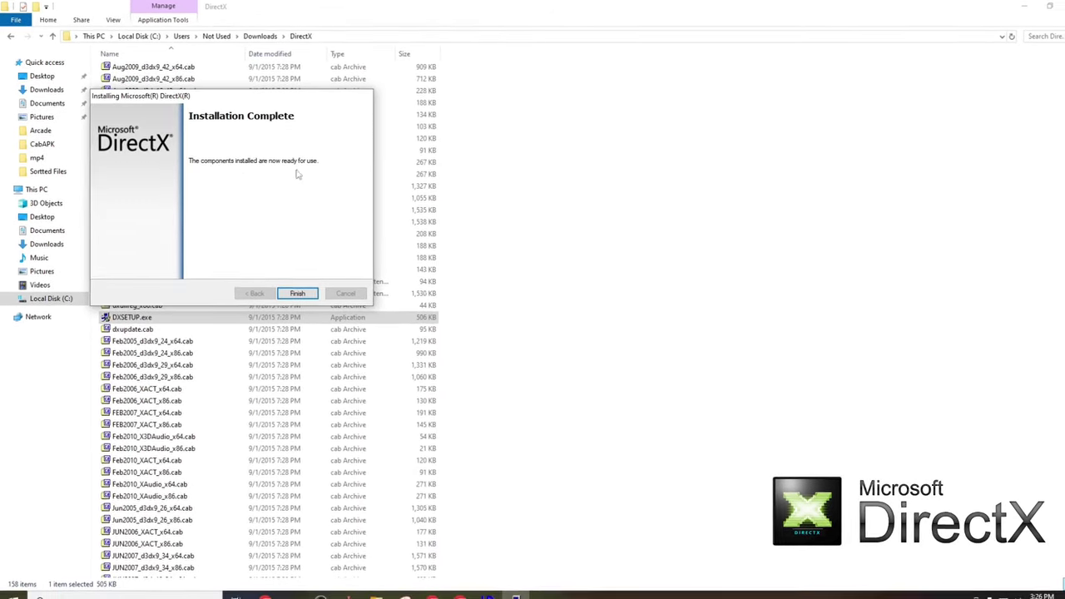
click(296, 292)
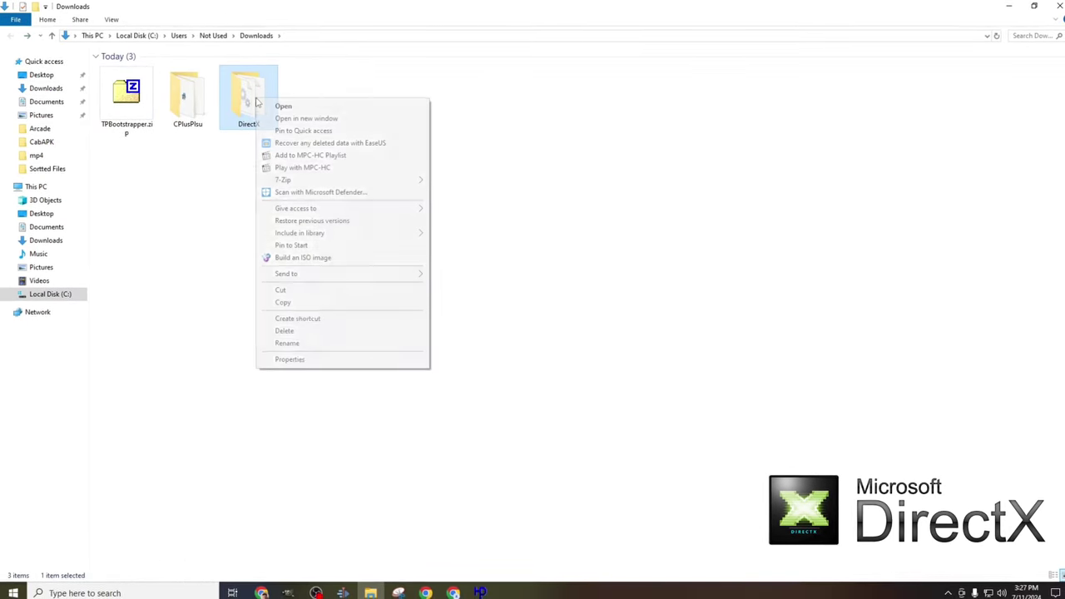
click(291, 331)
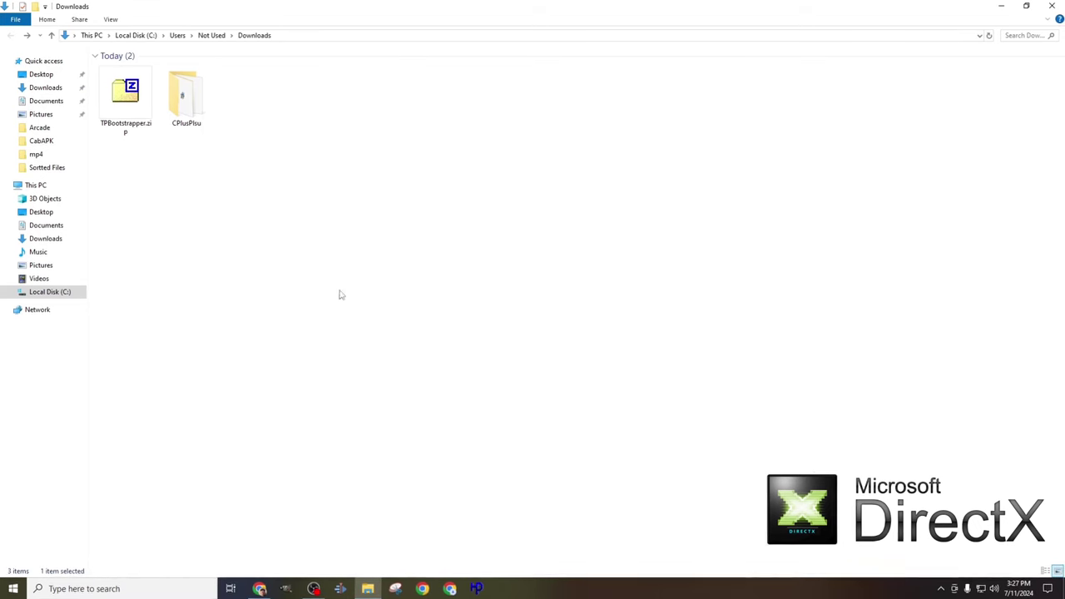
- Install the Visual C++ runtimes with install_all.bat from the CPlusPlsu folder, and delete that folder from Downloads
double_click(185, 93)
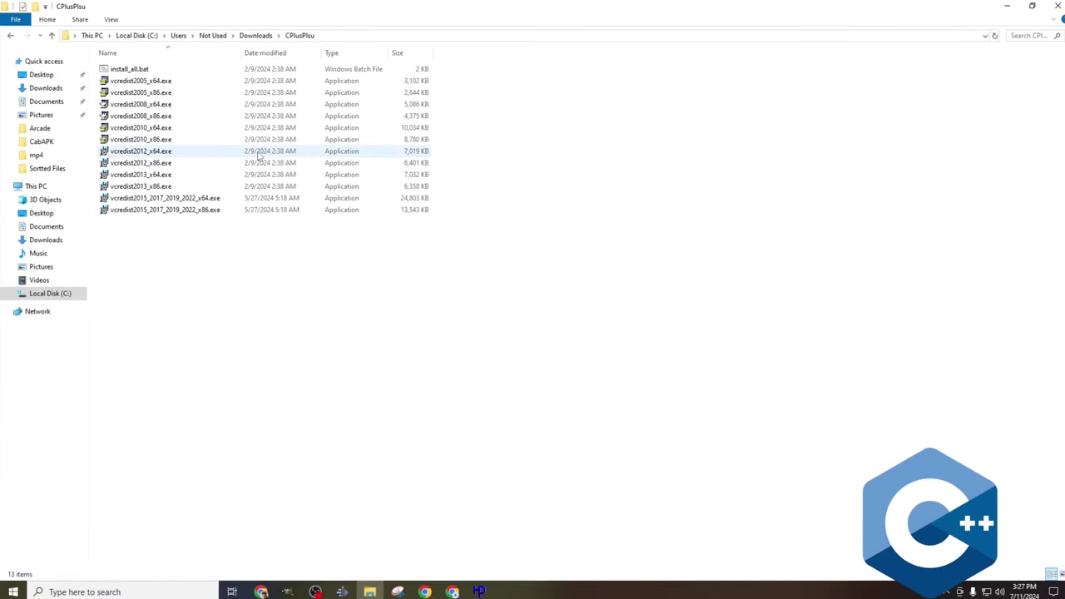
right_click(125, 74)
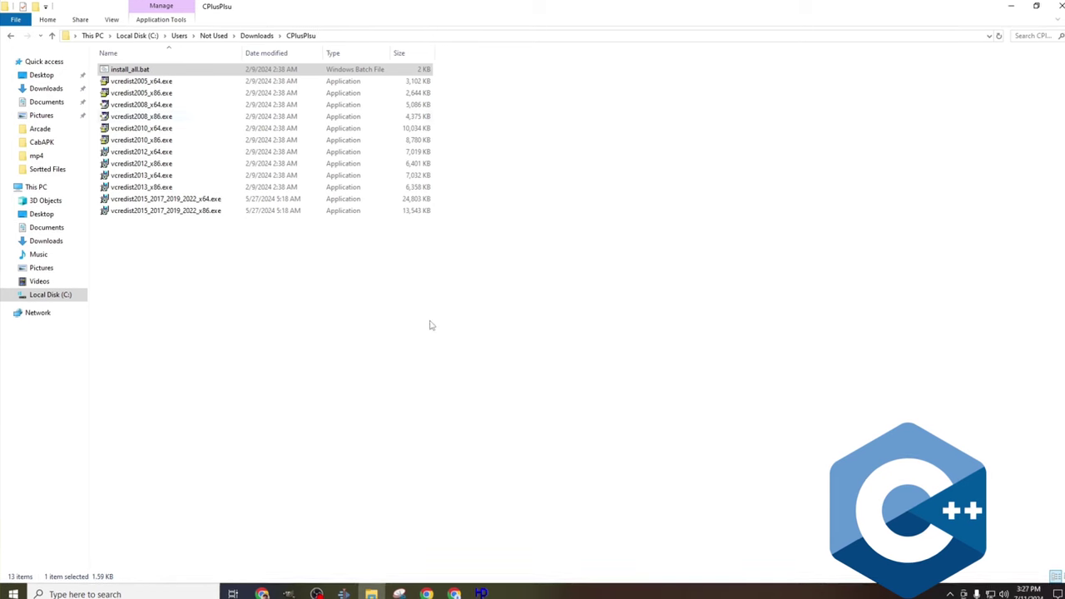
click(11, 36)
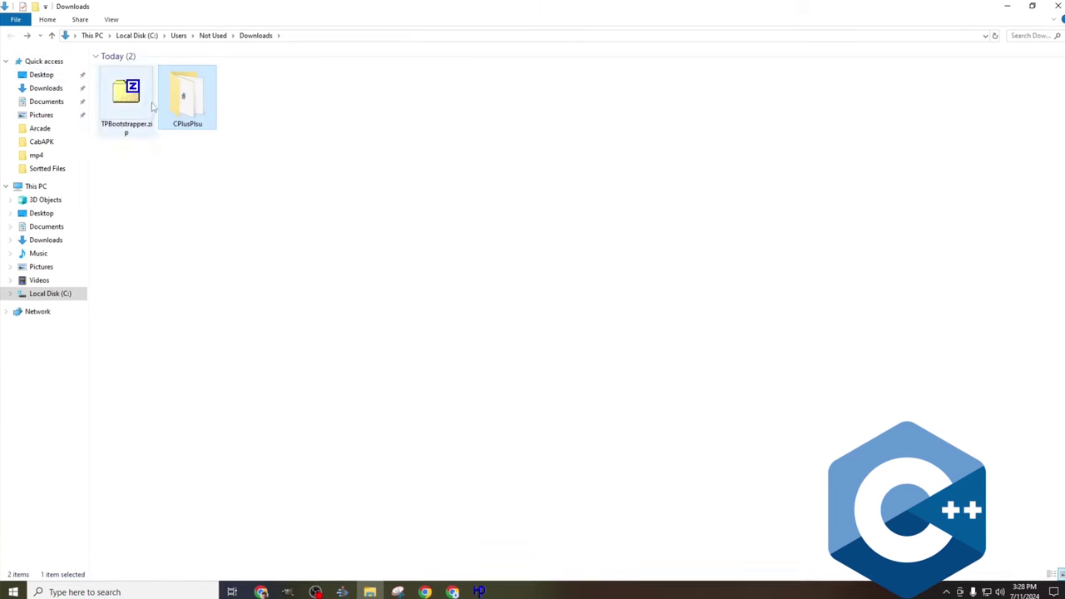
right_click(183, 108)
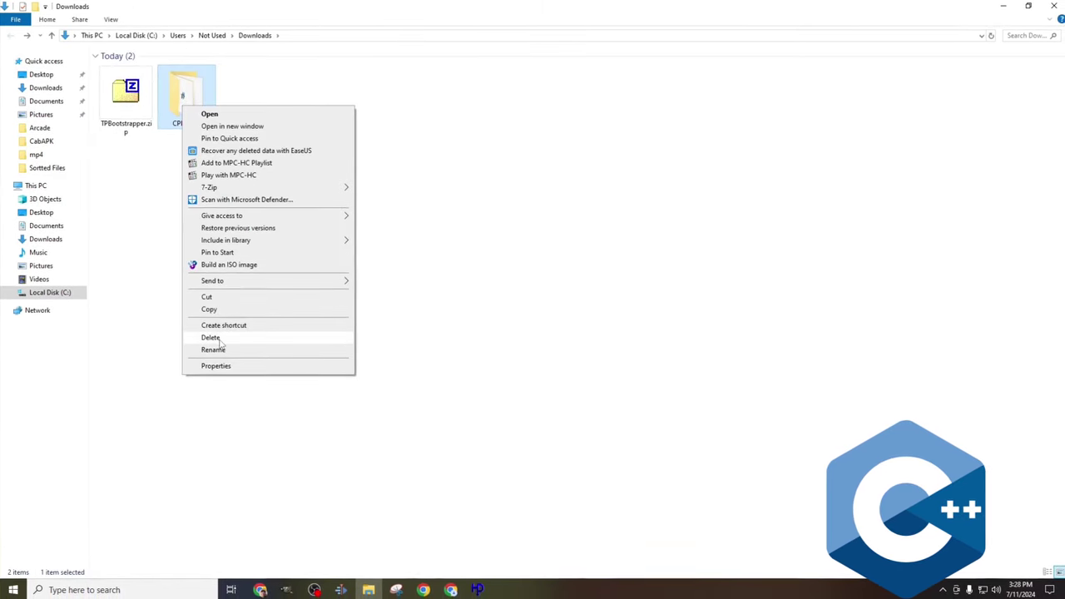
click(218, 339)
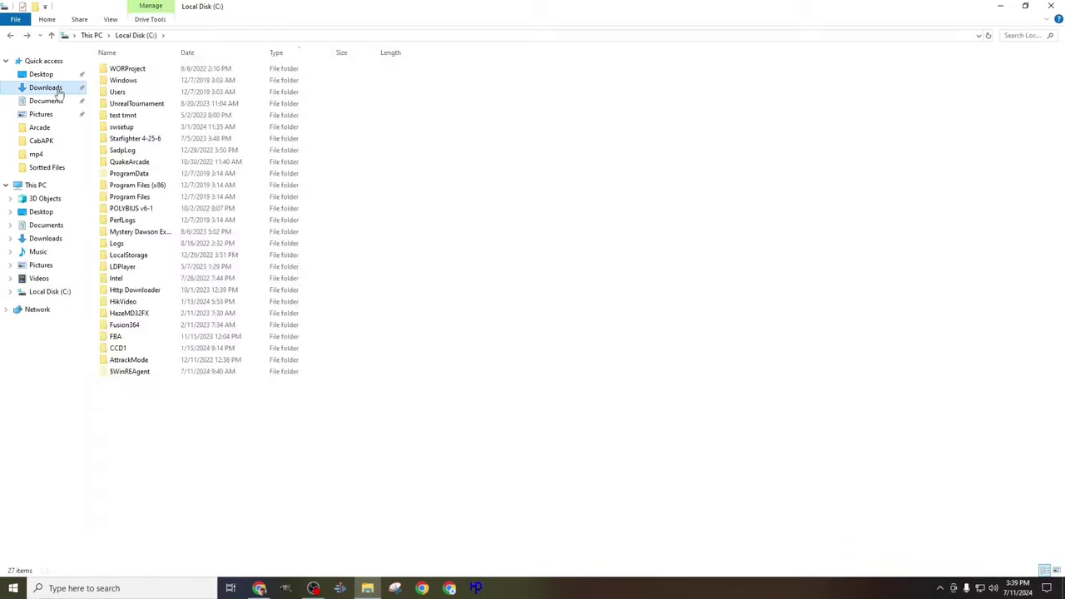
- Extract TPBootstrapper.zip from Downloads with 7-Zip into a new TeknoParrot folder on Local Disk (C:)
click(46, 88)
double_click(129, 85)
click(345, 235)
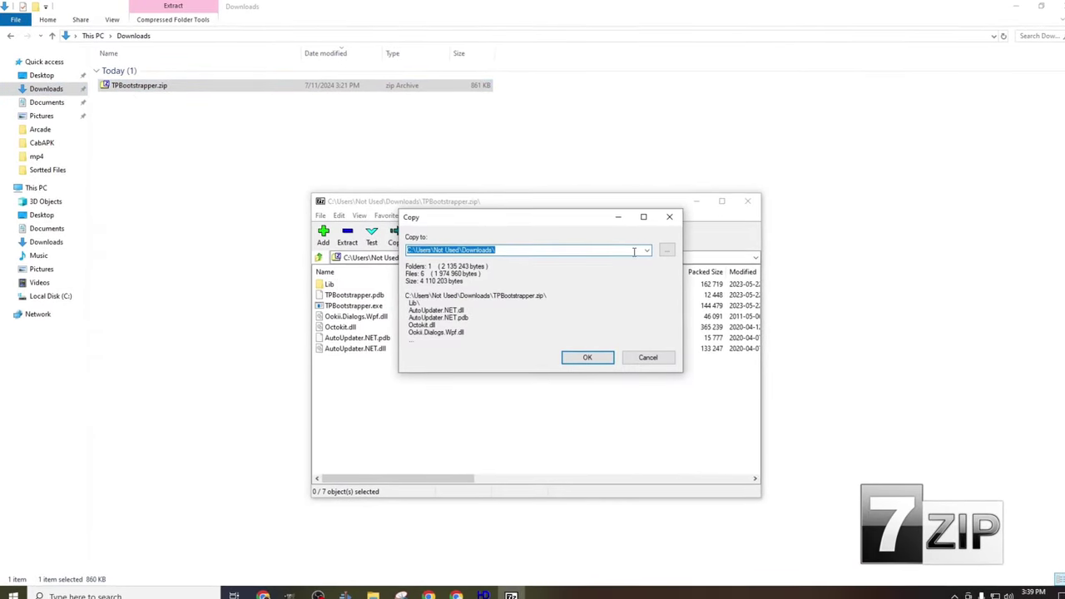
click(672, 253)
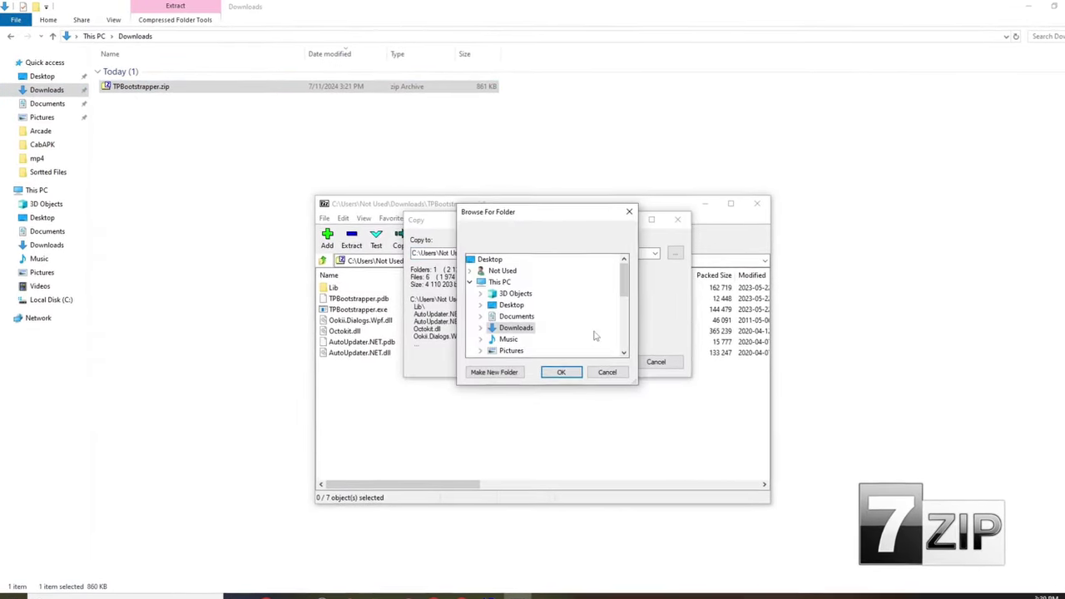
scroll(583, 308, down, 3)
double_click(494, 309)
click(500, 374)
text(TeknoParrot)
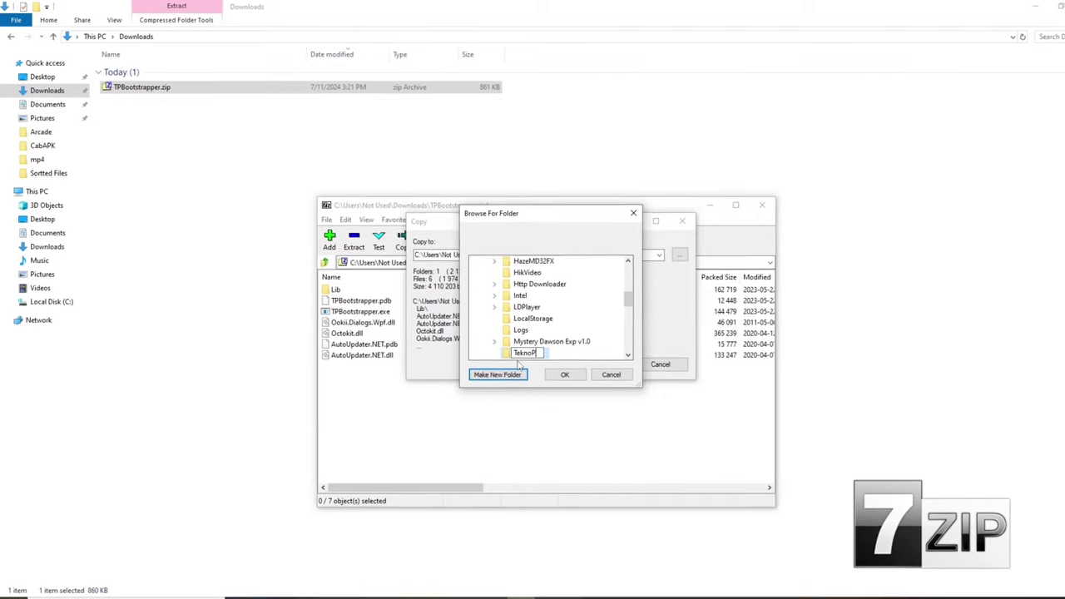
key(Return)
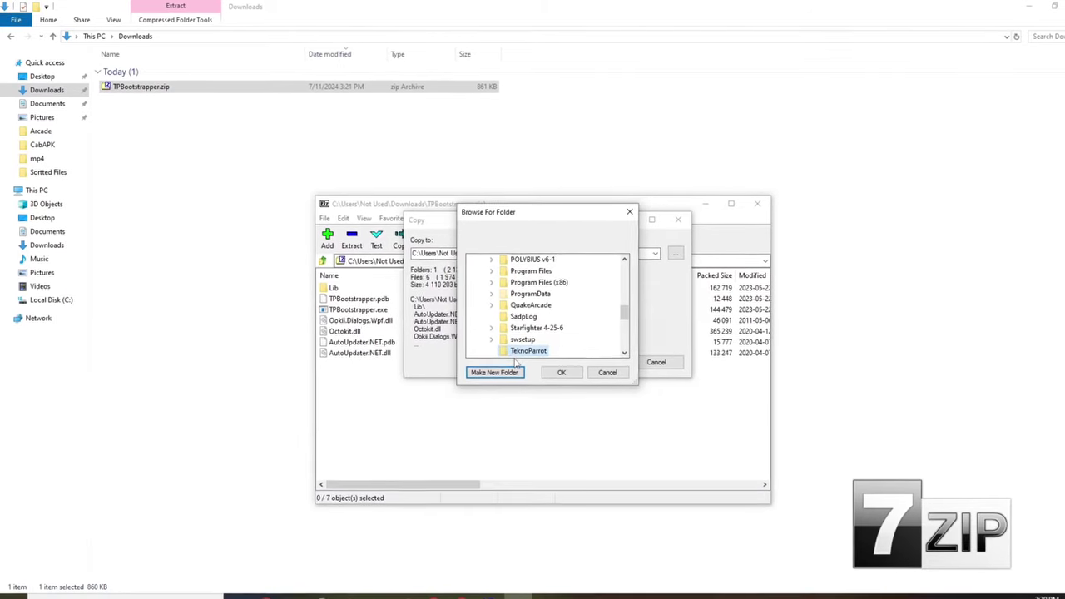
click(561, 372)
click(591, 362)
click(748, 201)
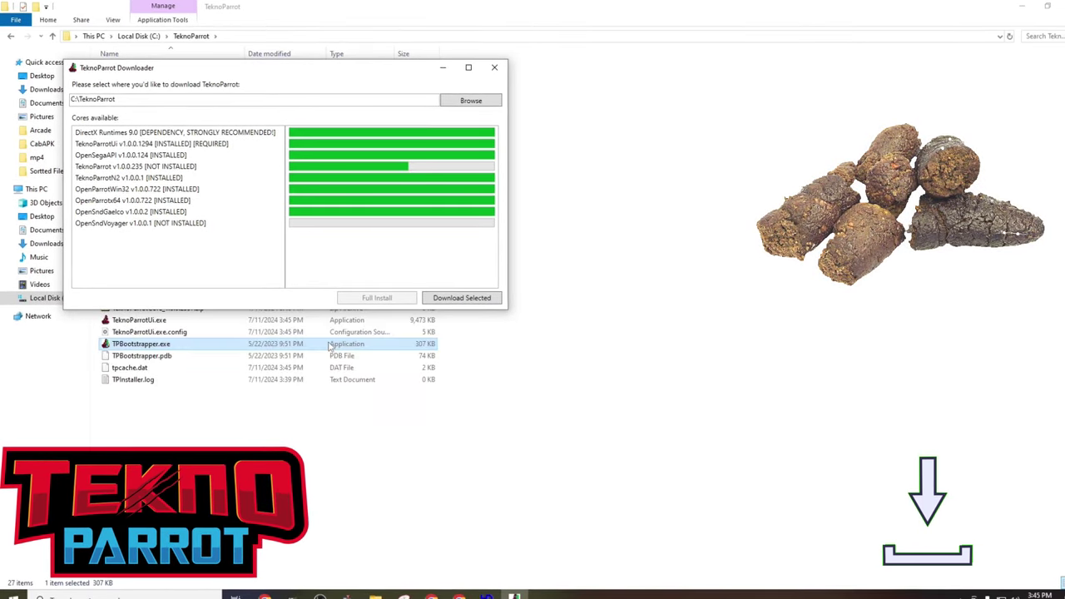
- Complete the TeknoParrot core download into C:\TeknoParrot and agree to add a game
drag(237, 69, 663, 102)
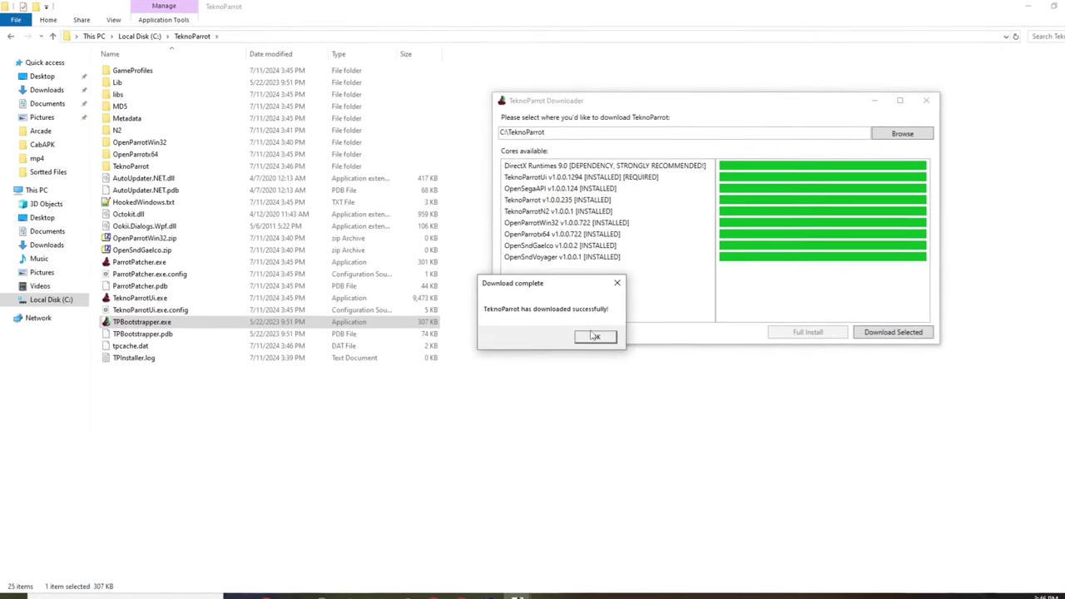
click(600, 342)
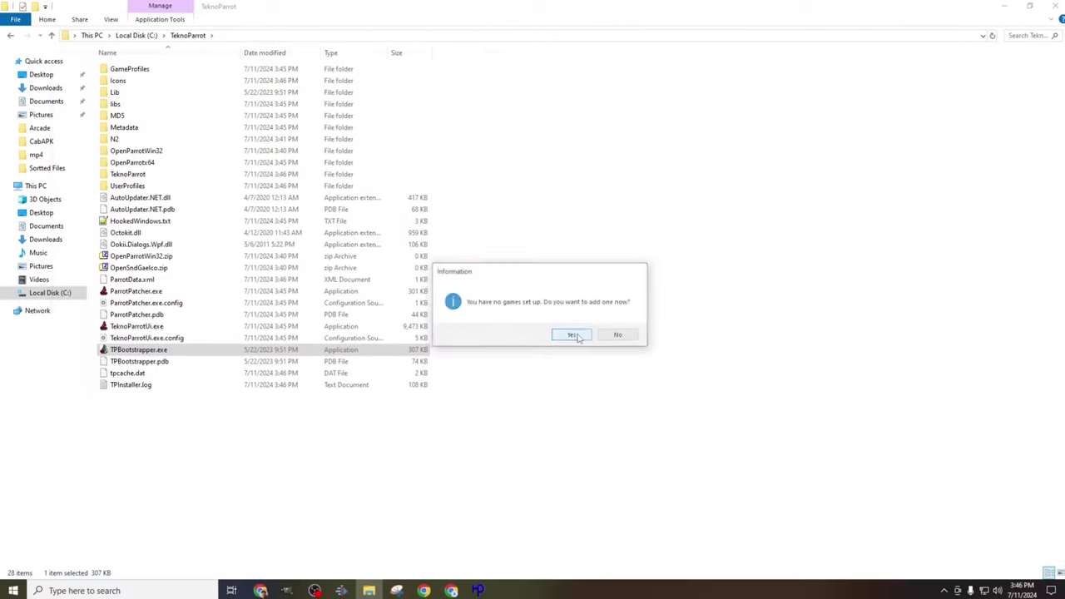
click(576, 337)
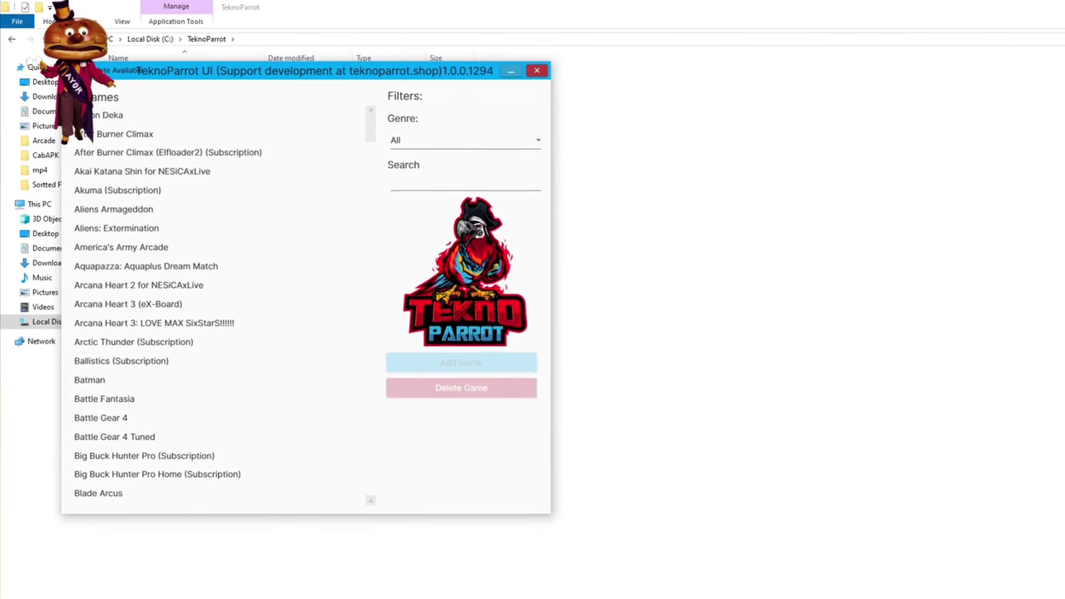
- Install the ScoreSubmission, TeknoDraw and TeknoParrotElfLdr2 updates, and agree to add a game when TeknoParrot restarts
click(81, 97)
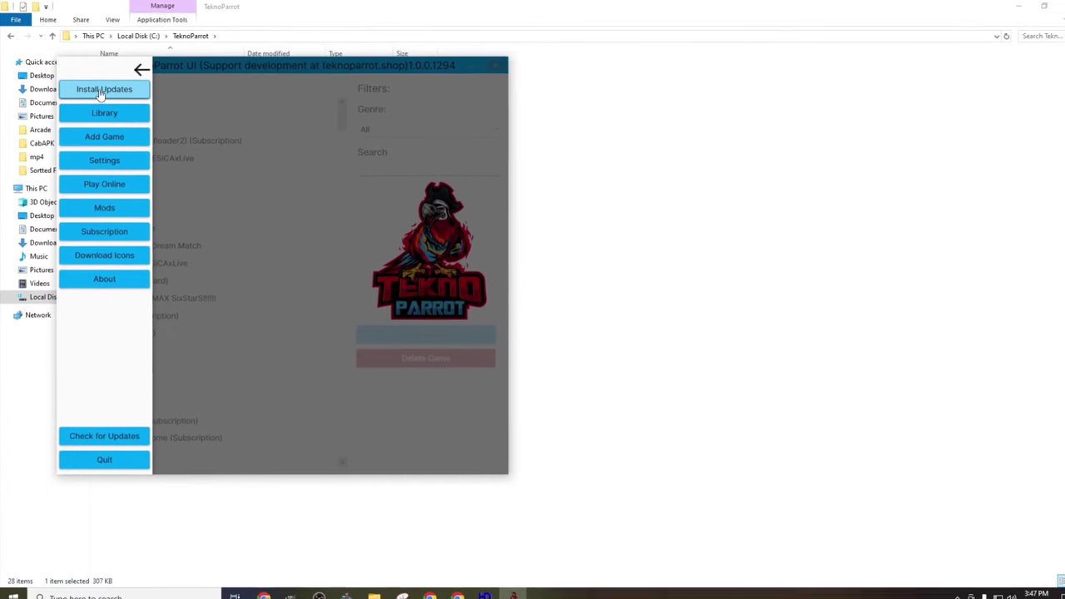
click(100, 93)
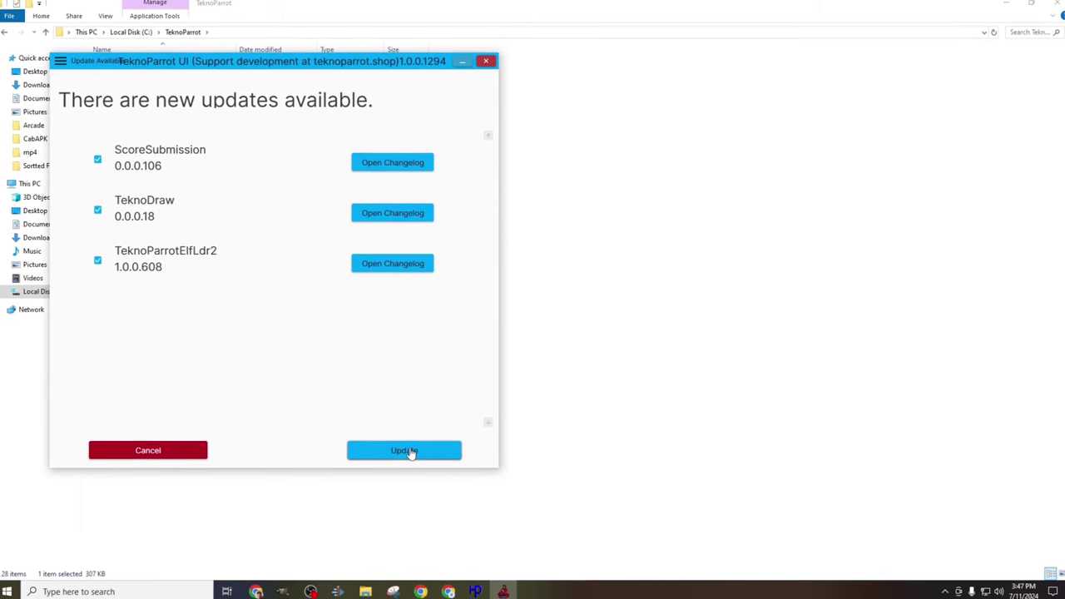
click(411, 452)
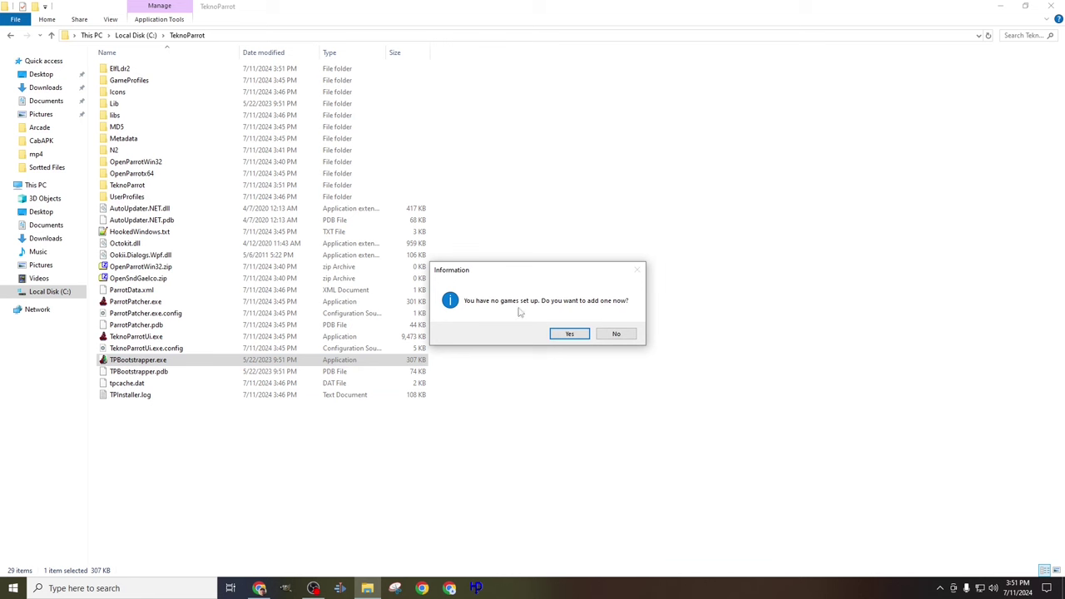
click(569, 335)
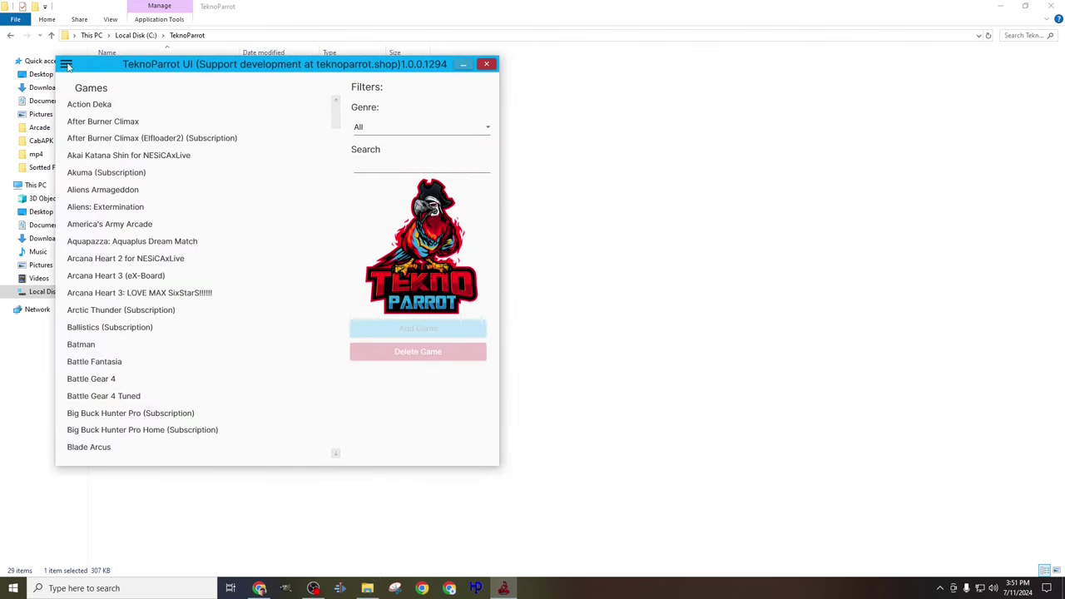
- Open the TeknoParrot library without adding a game, and quit TeknoParrot UI
scroll(79, 99, down, 3)
scroll(76, 97, up, 3)
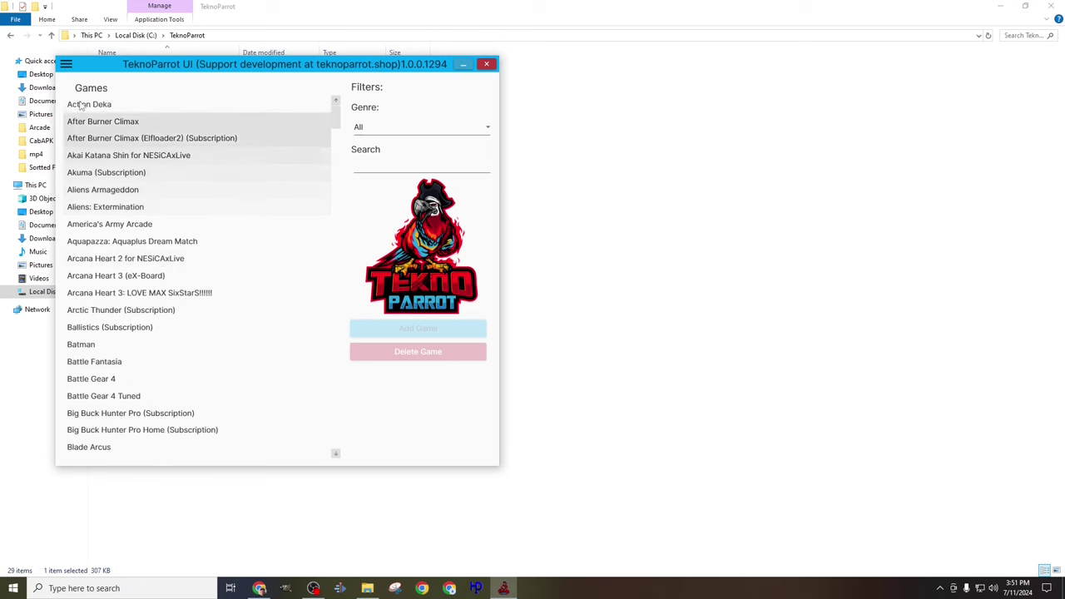
click(67, 65)
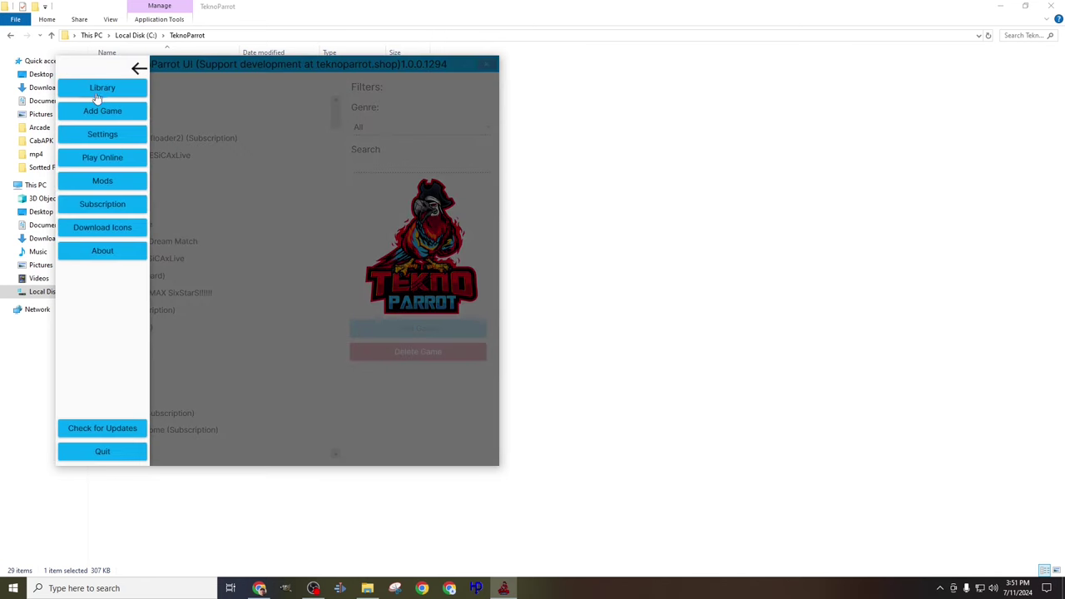
click(102, 90)
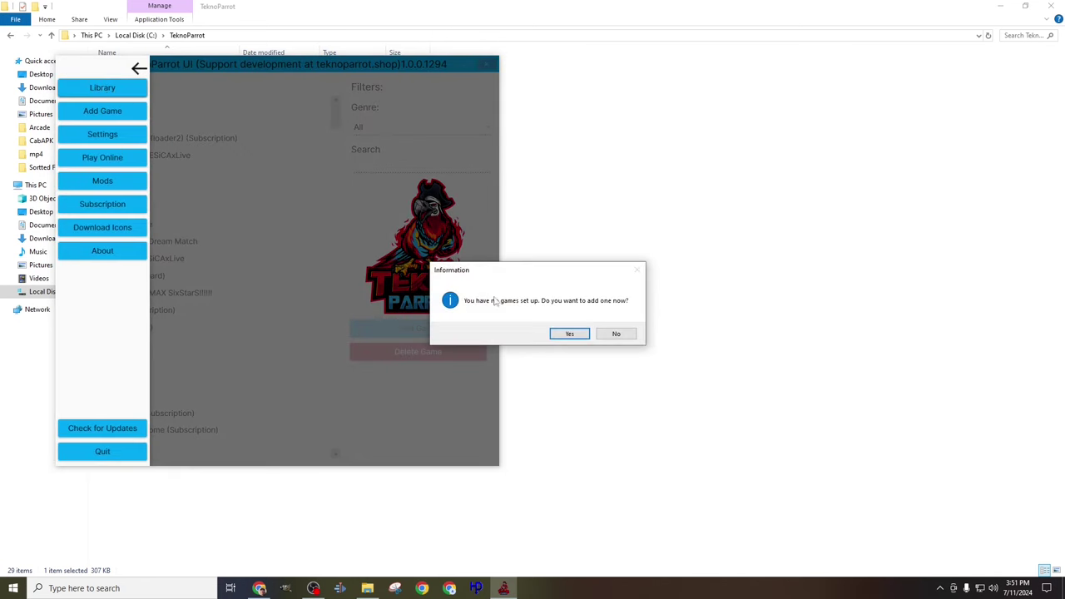
click(614, 334)
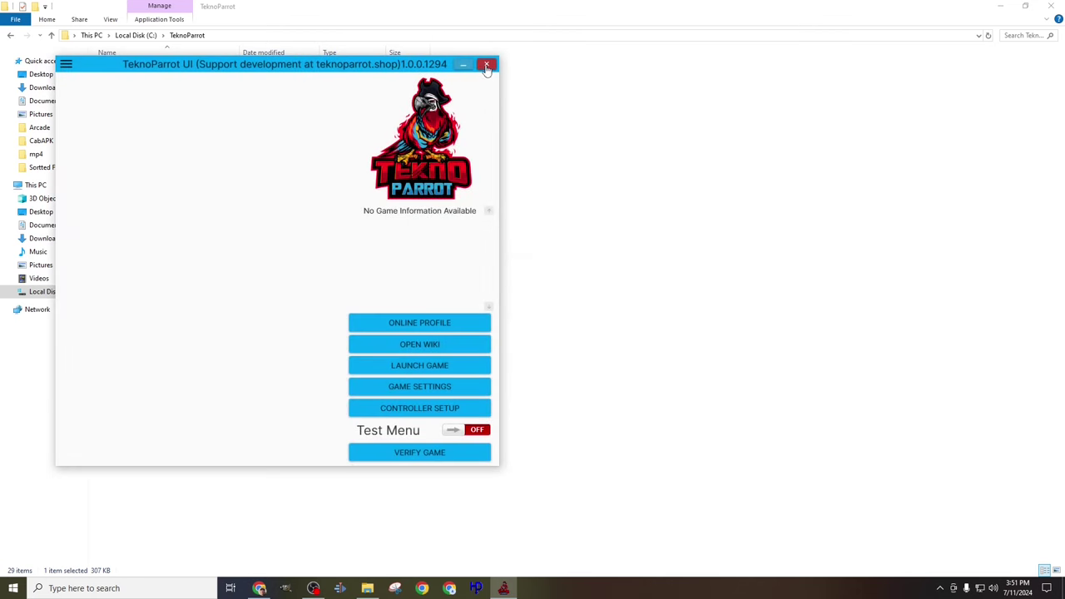
click(487, 66)
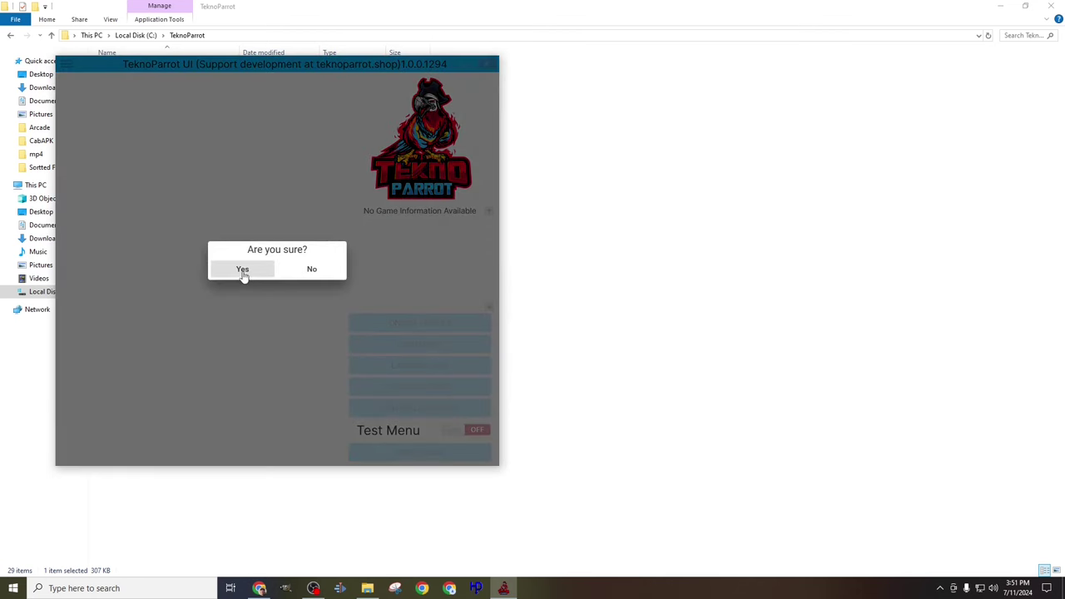
click(243, 271)
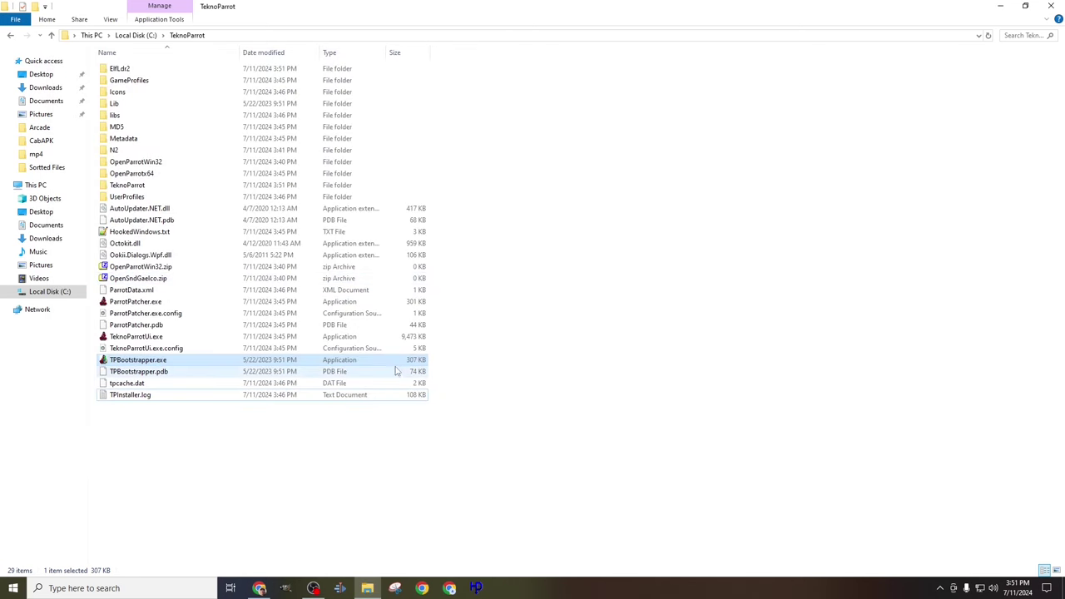
- Create a new folder named roms inside C:\TeknoParrot
right_click(634, 256)
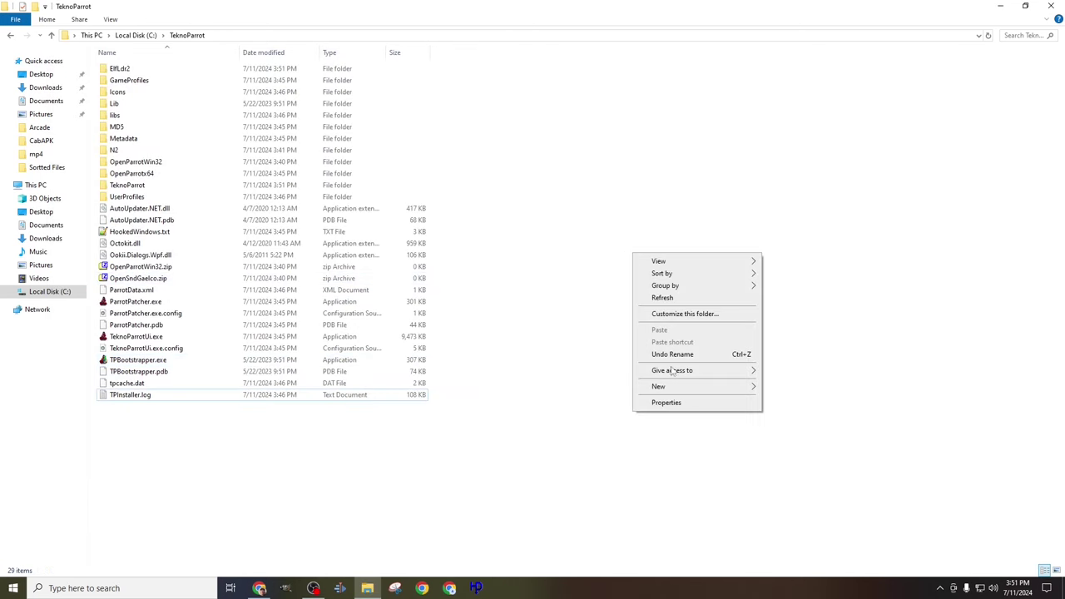
mouse_move(672, 391)
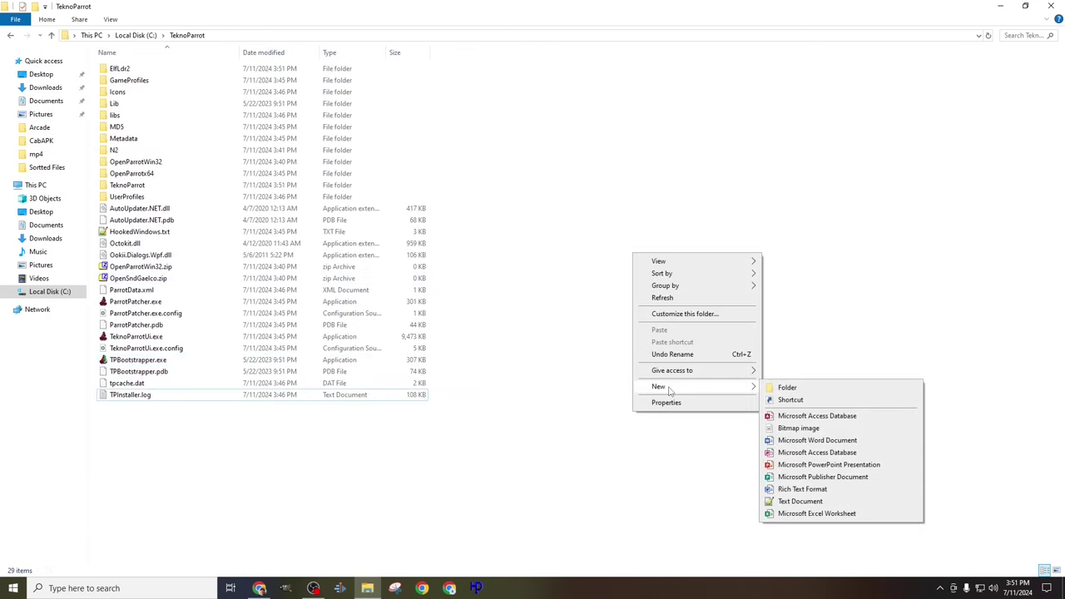
click(773, 390)
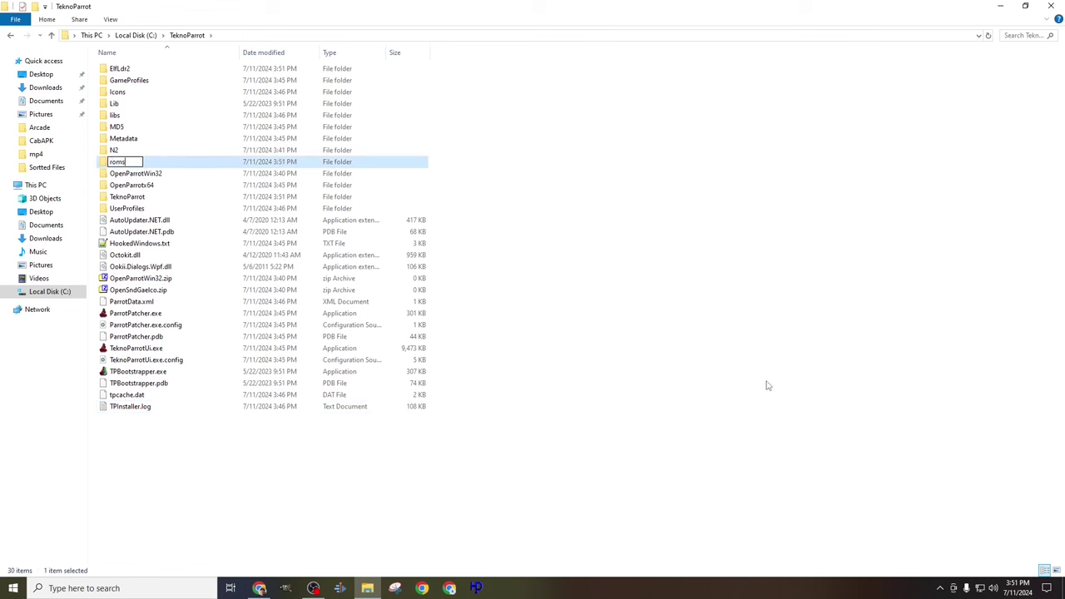
key(Return)
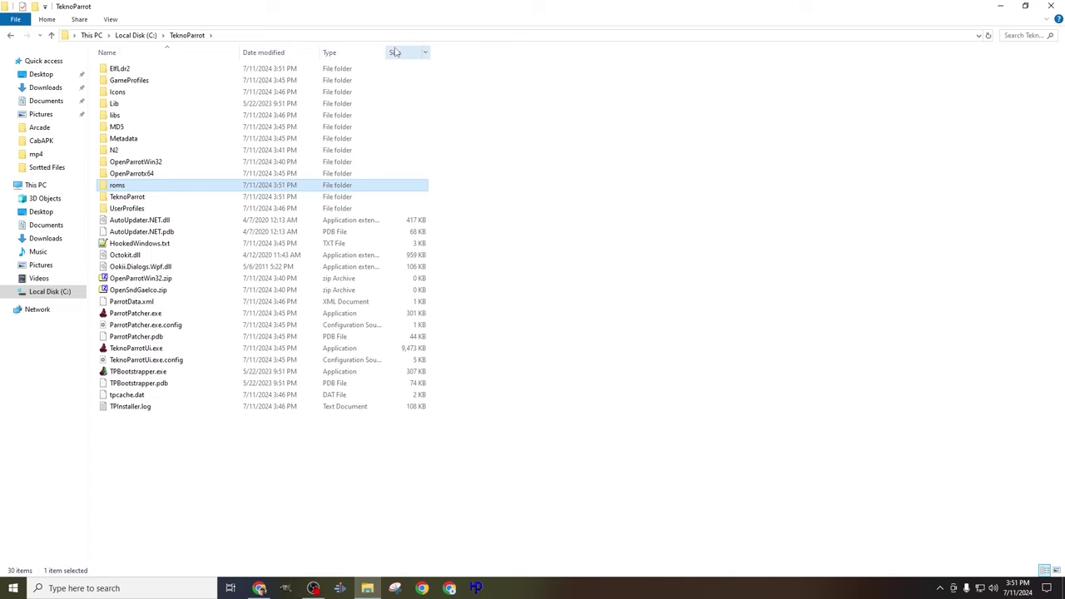
- Open the Tekno-Roms folder from the desktop and arrange it side by side with the TeknoParrot folder window
double_click(390, 12)
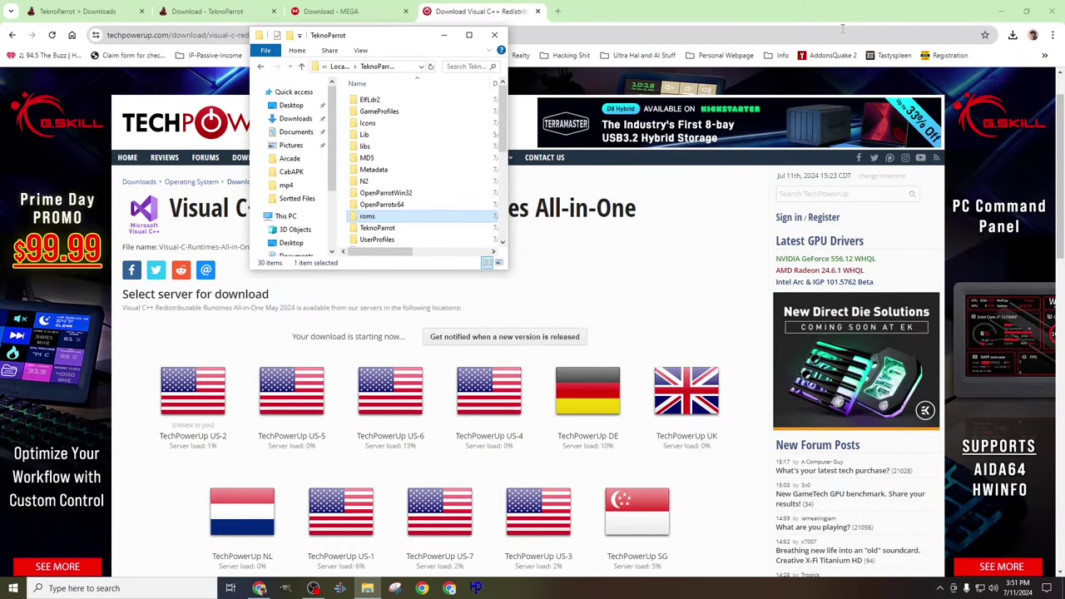
click(1003, 12)
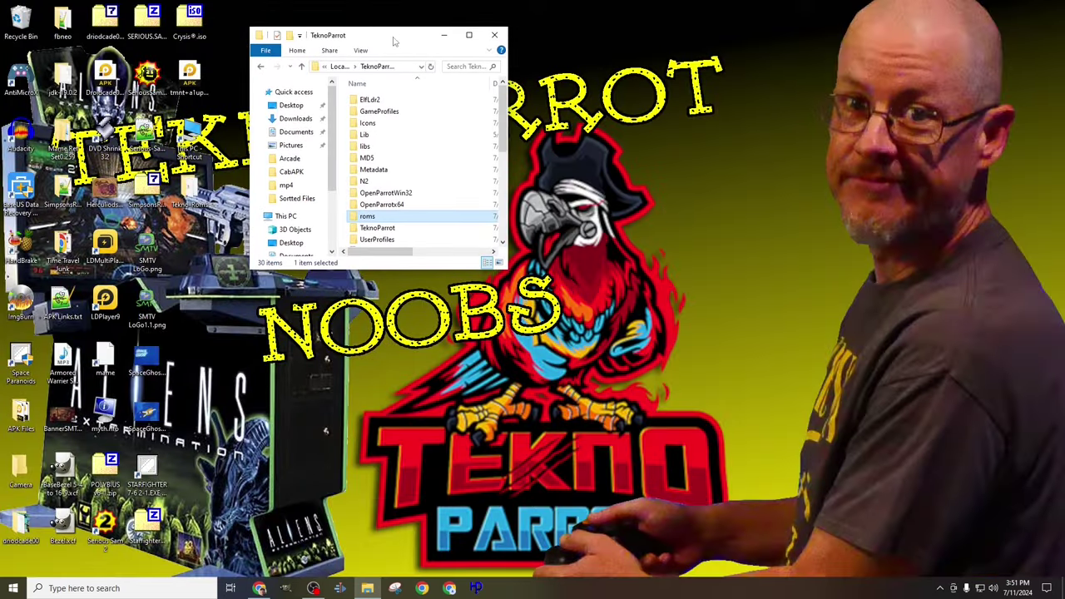
drag(394, 40, 1063, 166)
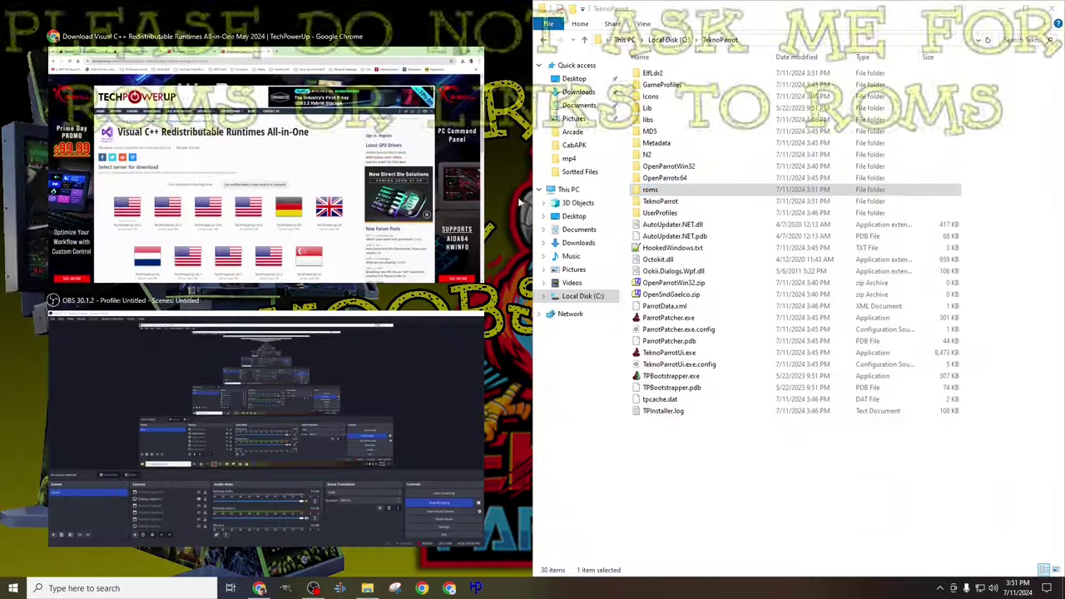
click(520, 203)
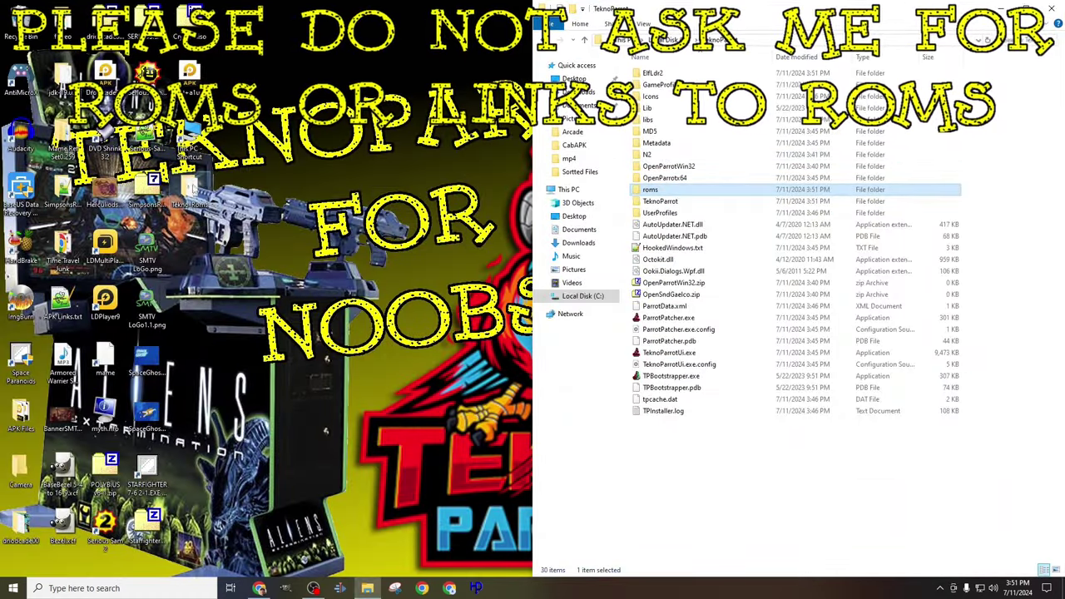
double_click(191, 188)
key(super+Left)
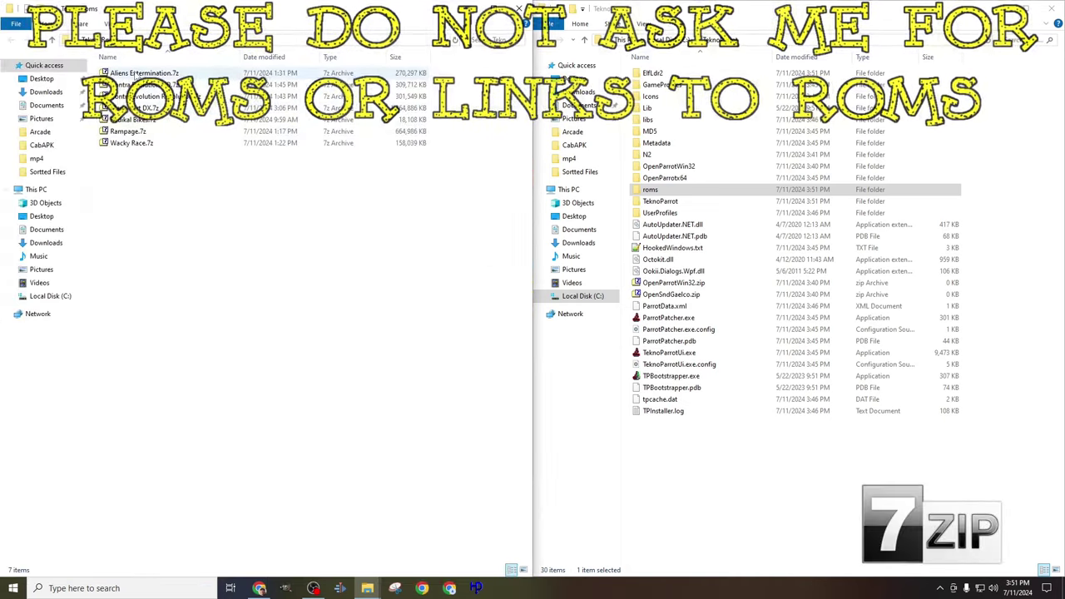
- Extract Aliens Extermination.7z and Contra Evolution HD.7z from Tekno-Roms into C:\TeknoParrot\roms with 7-Zip
double_click(136, 75)
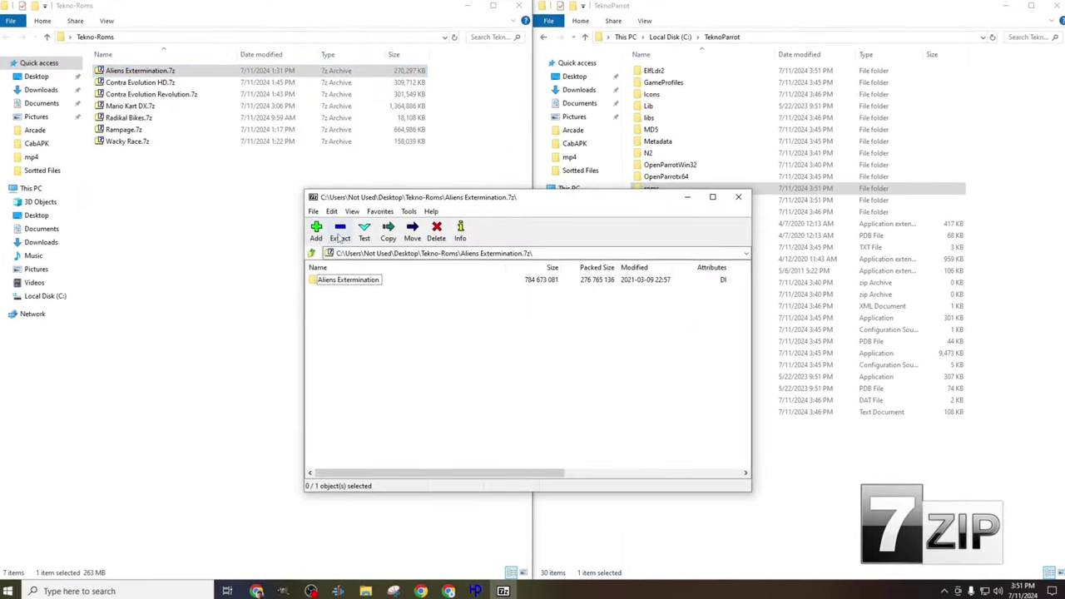
click(340, 233)
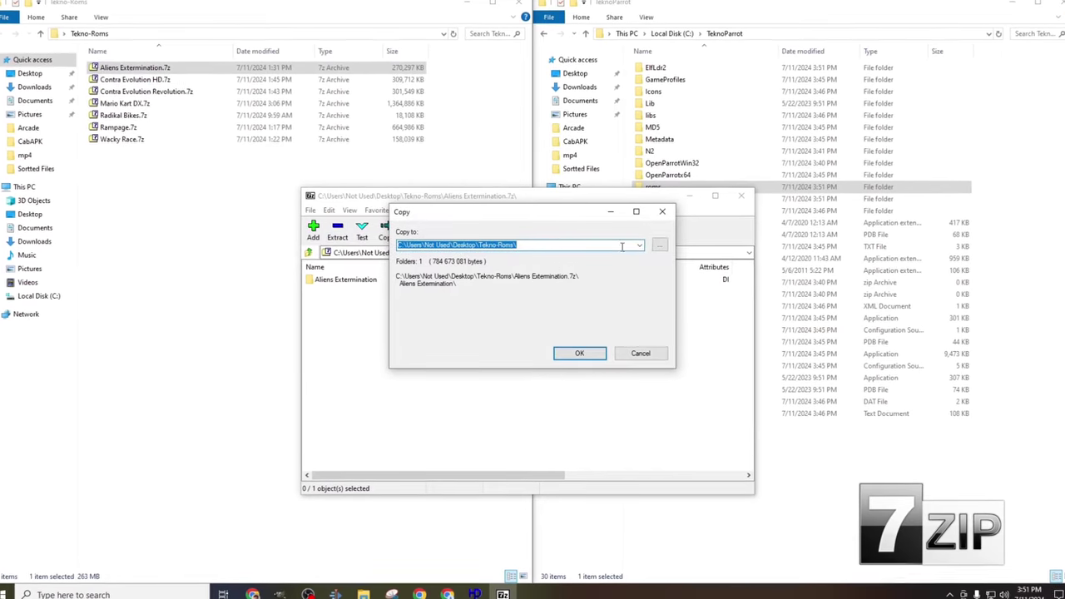
click(660, 245)
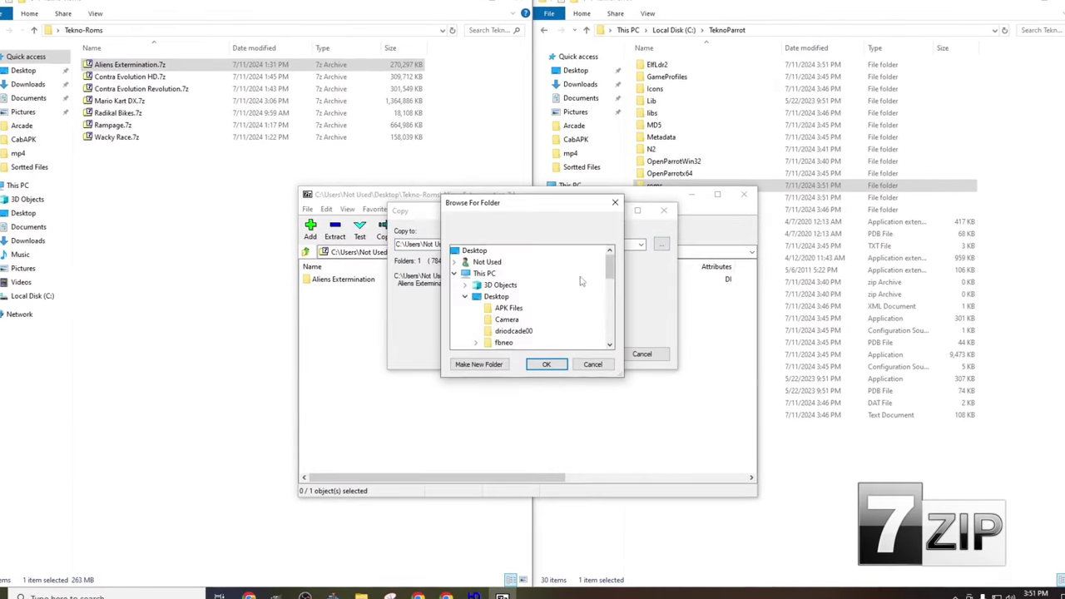
scroll(561, 298, down, 5)
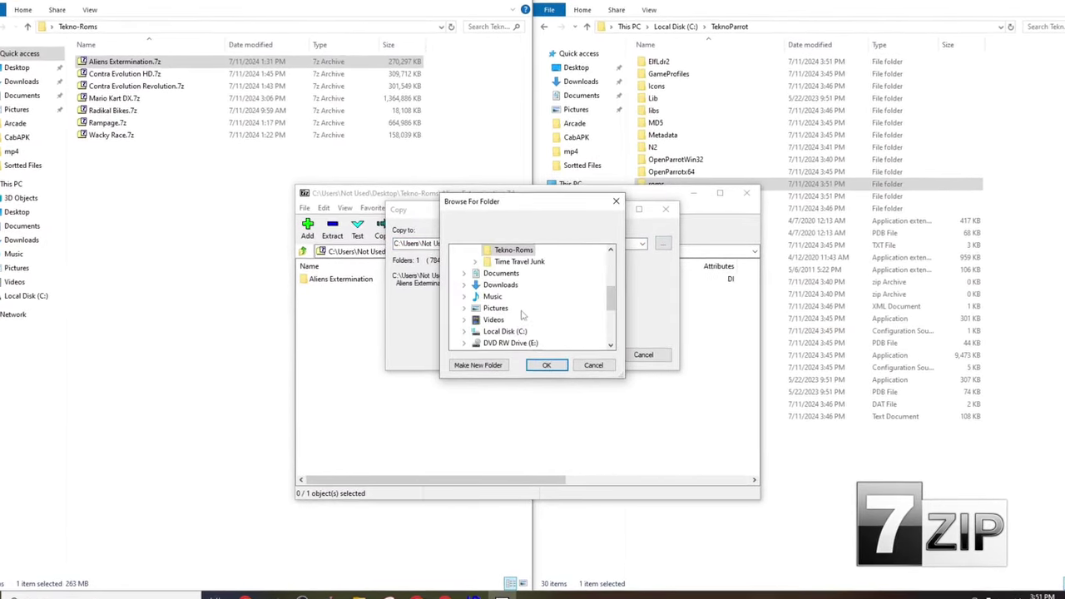
click(465, 331)
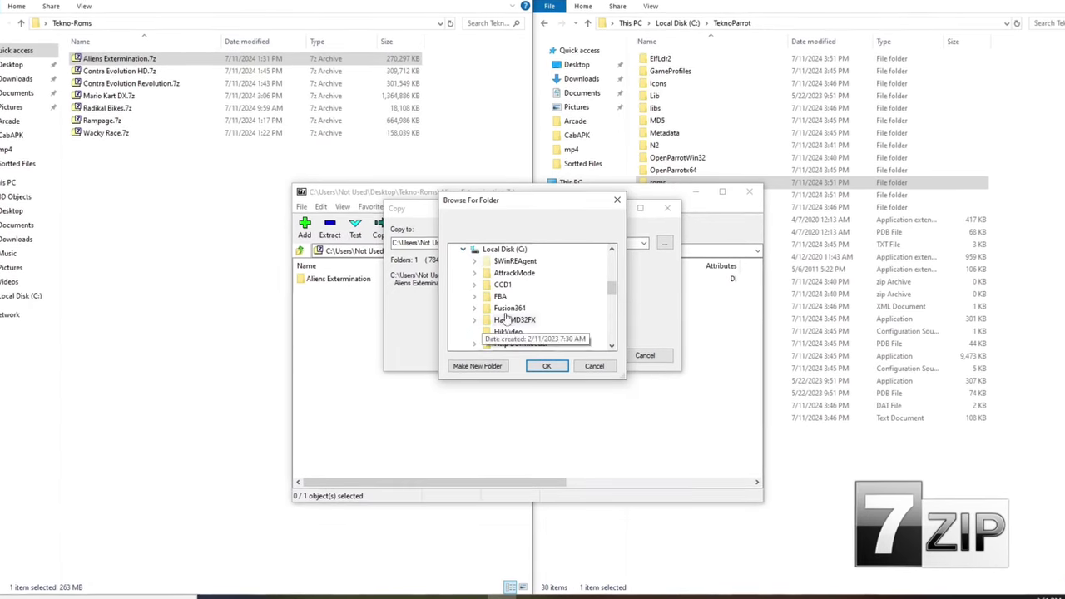
scroll(532, 310, down, 1)
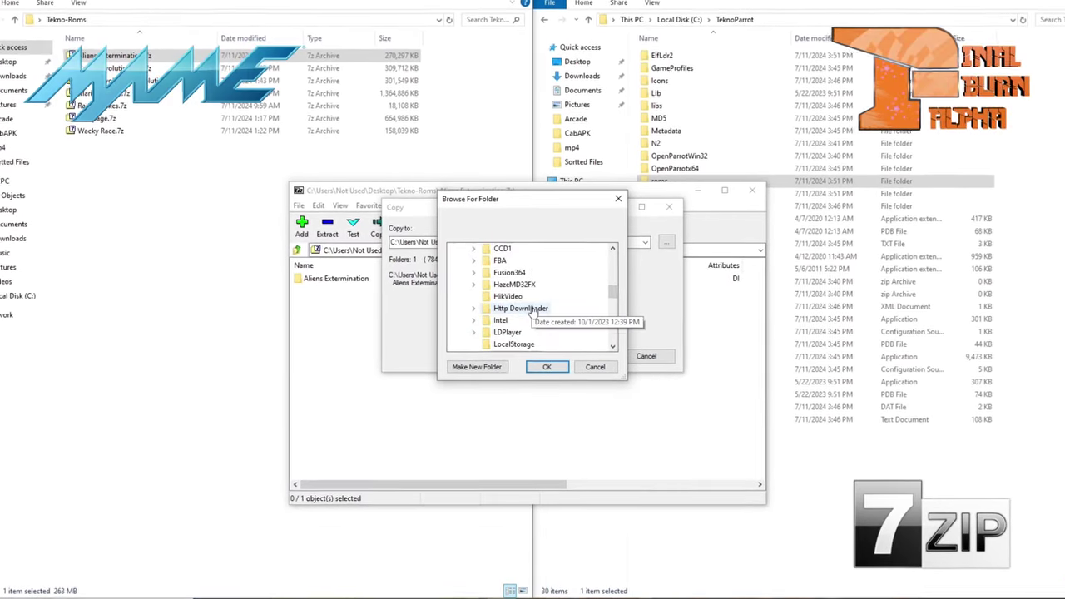
scroll(532, 311, down, 1)
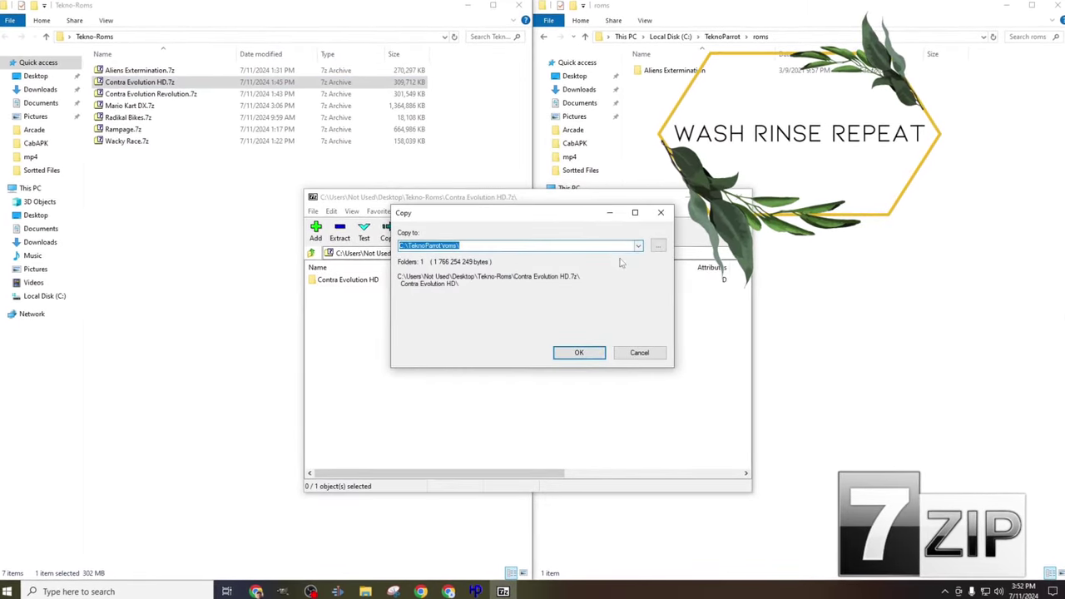
click(579, 350)
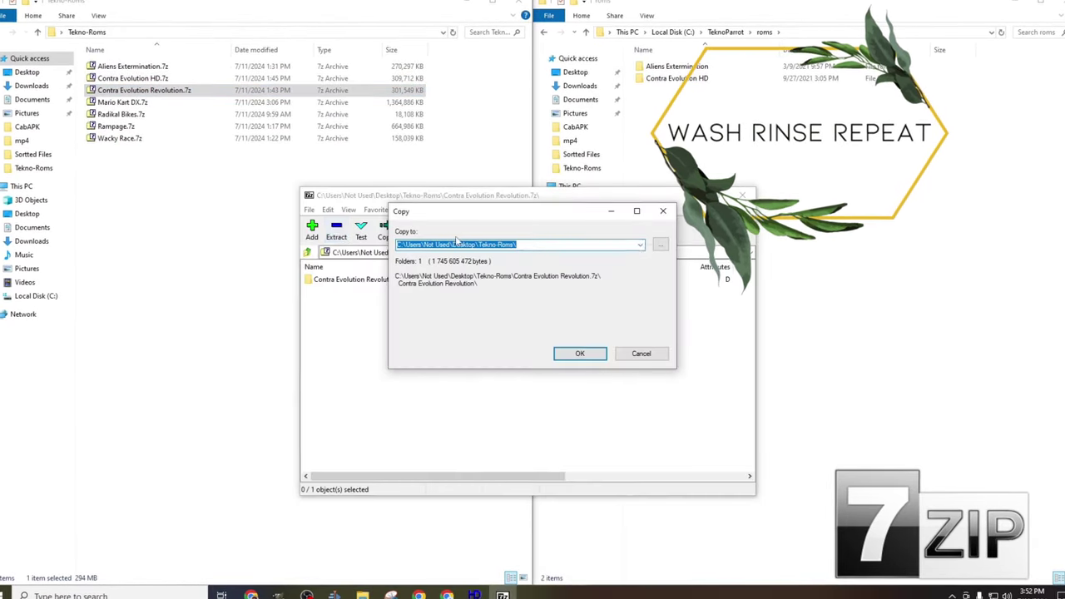
- Extract Contra Evolution Revolution.7z into C:\TeknoParrot\roms and close its archive window
click(638, 240)
click(500, 252)
click(579, 350)
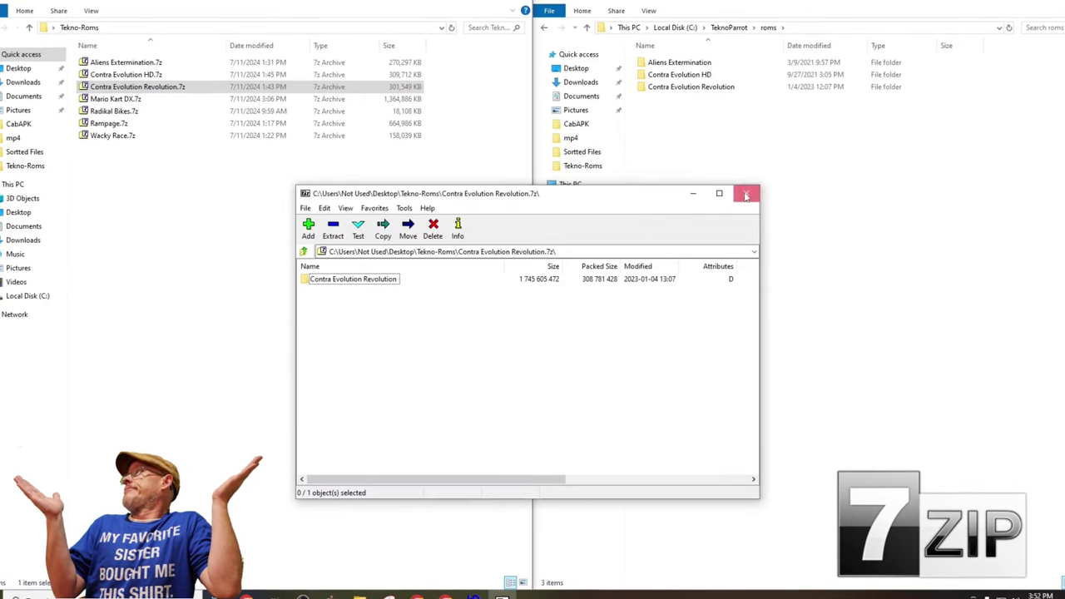
click(747, 193)
- Extract Mario Kart DX.7z from Tekno-Roms into C:\TeknoParrot\roms with 7-Zip and close the archive
double_click(116, 98)
click(333, 226)
click(642, 243)
click(500, 254)
click(576, 354)
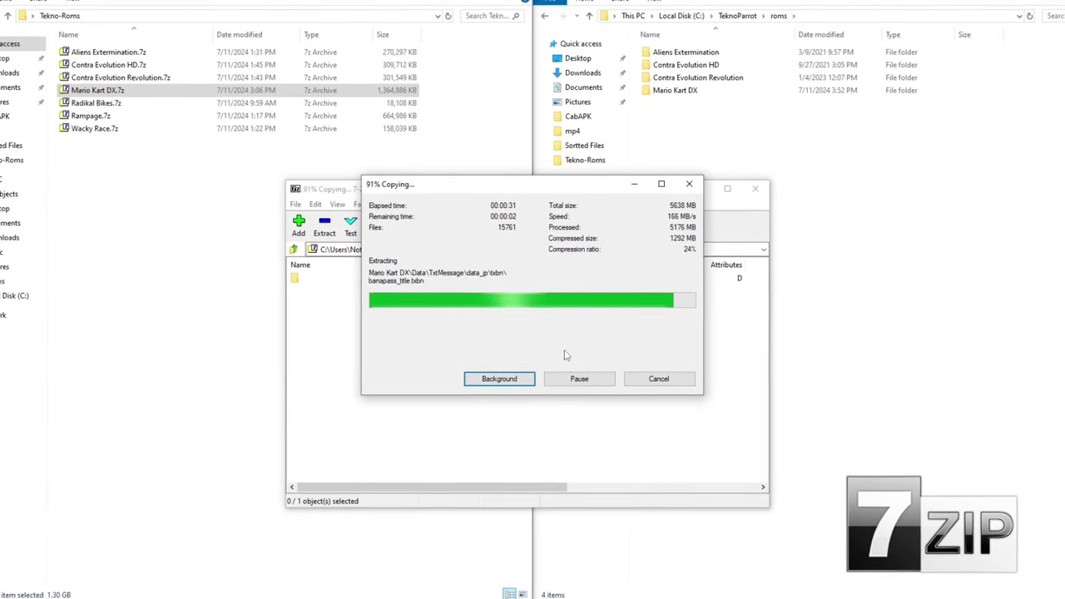
key(alt+F4)
- Open Radikal Bikes.7z in 7-Zip and extract its contents into the Tekno-Roms folder
key(Down)
key(Return)
click(376, 227)
click(586, 355)
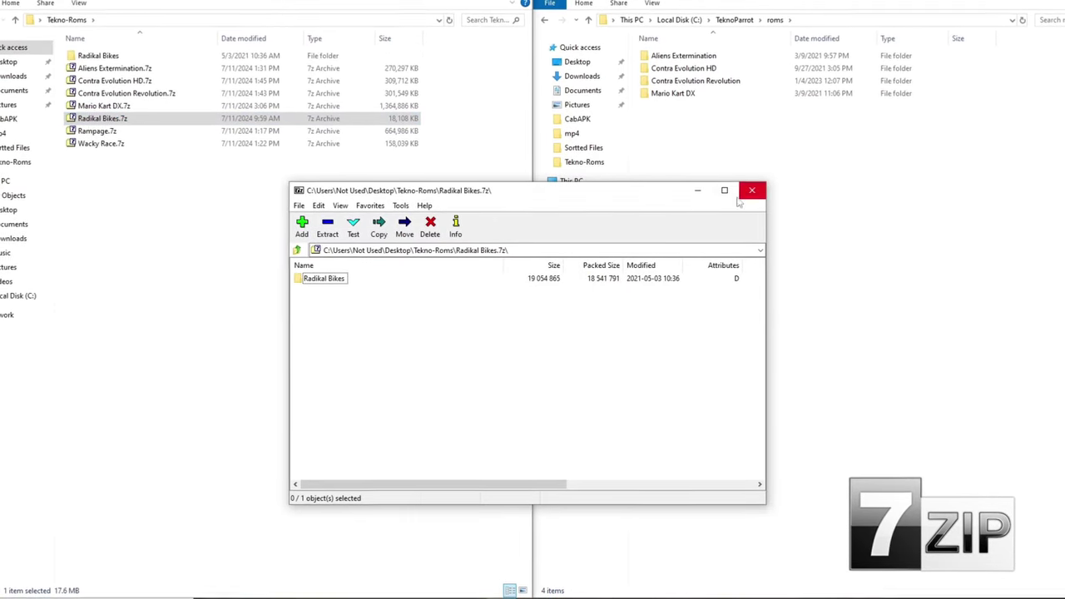
- Extract Radikal Bikes.7z into C:\TeknoParrot\roms and delete the extra Radikal Bikes folder from Tekno-Roms
click(379, 226)
click(661, 241)
click(475, 253)
click(585, 356)
click(750, 191)
right_click(109, 58)
click(146, 306)
- Extract Rampage.7z from Tekno-Roms into C:\TeknoParrot\roms with 7-Zip and close the archive
double_click(107, 121)
click(332, 230)
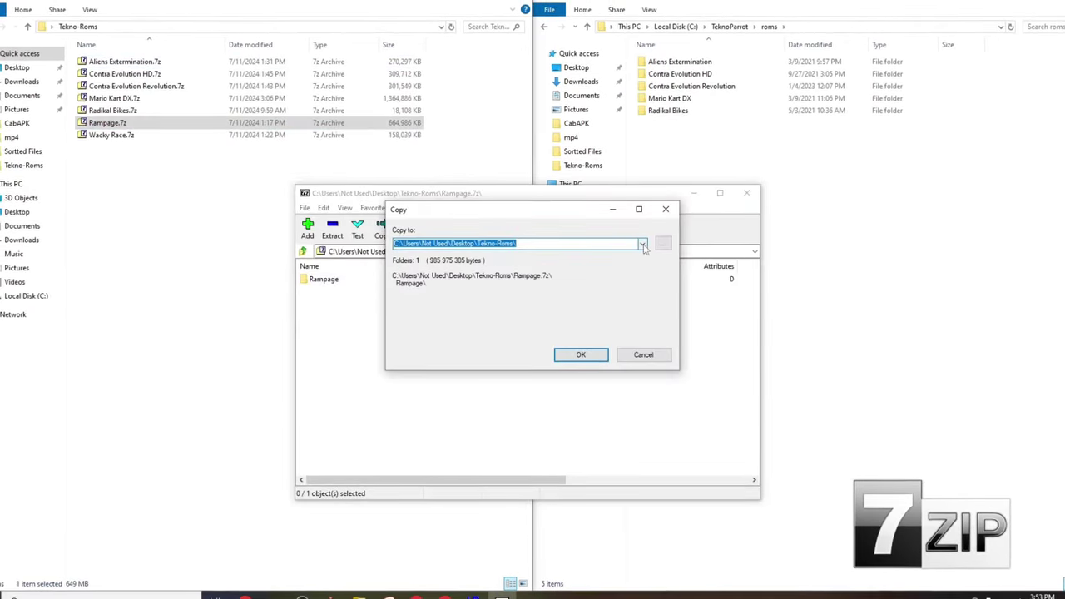
click(643, 244)
click(475, 254)
click(581, 355)
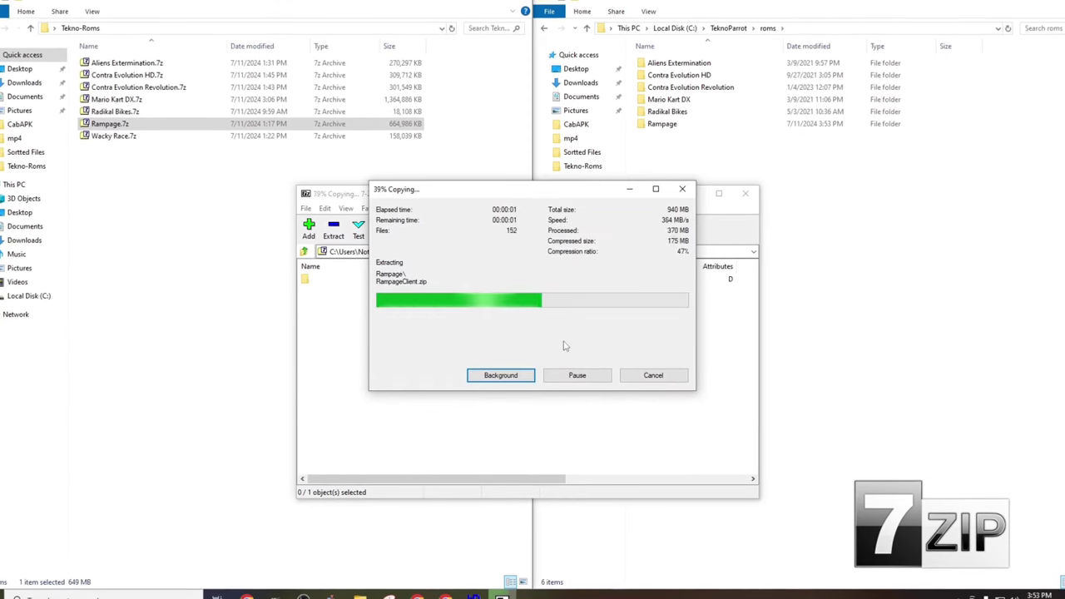
click(746, 190)
- Extract Wacky Race.7z from Tekno-Roms into C:\TeknoParrot\roms with 7-Zip and close the archive
double_click(108, 135)
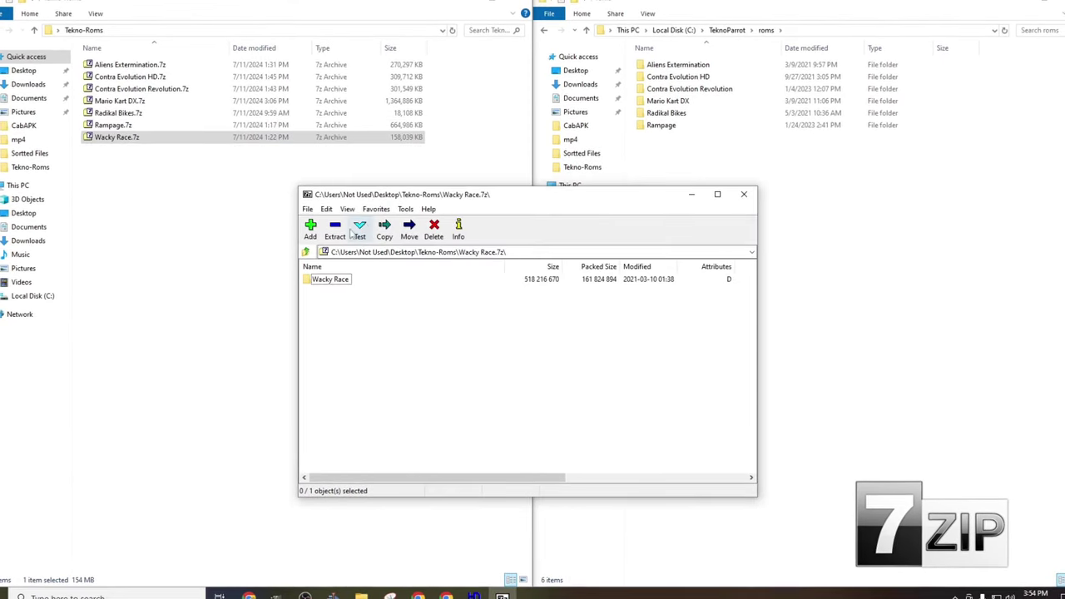
click(333, 229)
click(640, 243)
click(475, 254)
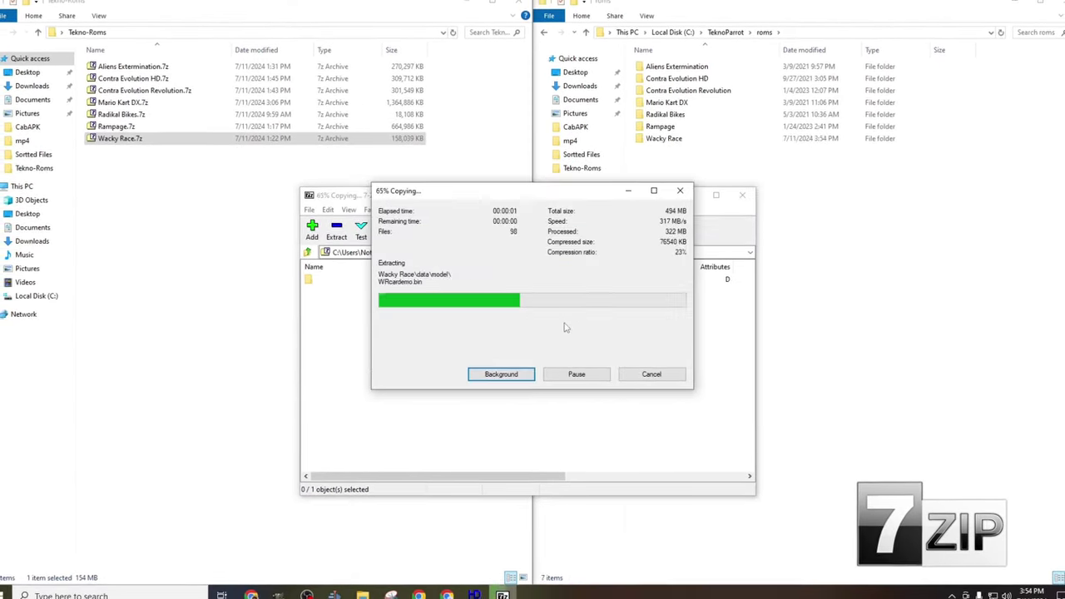
click(742, 195)
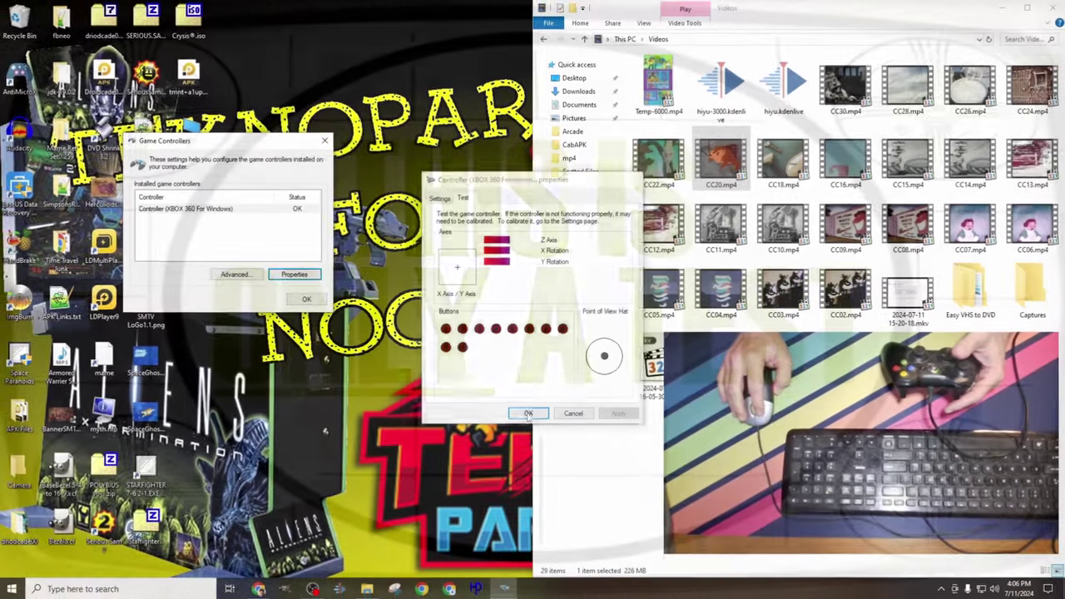
- Close the Xbox 360 controller's properties dialog and start TeknoParrot UI from its folder, agreeing to add a game
click(531, 413)
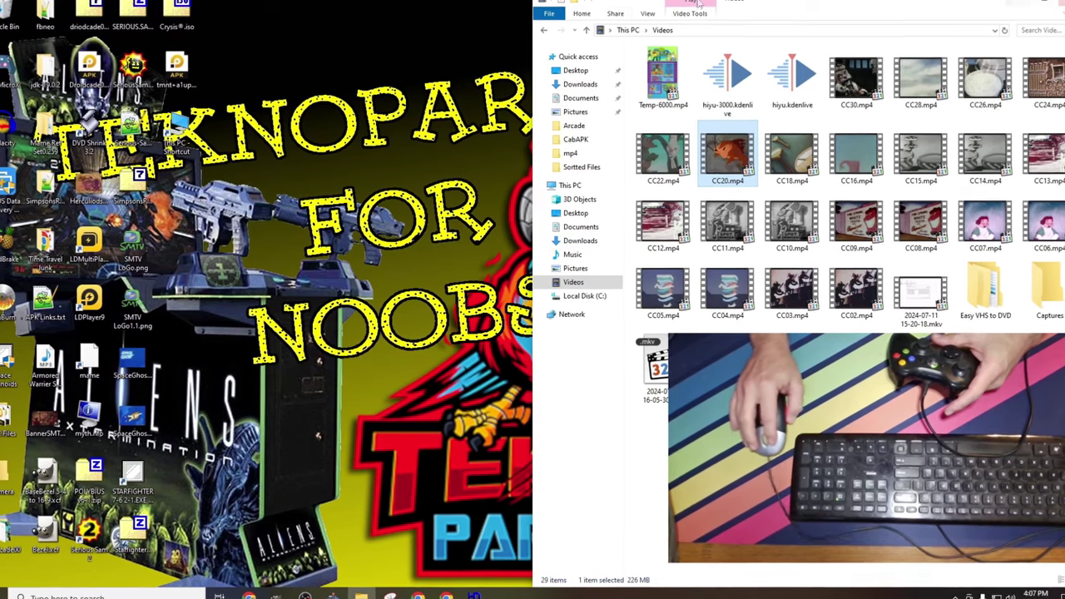
click(545, 28)
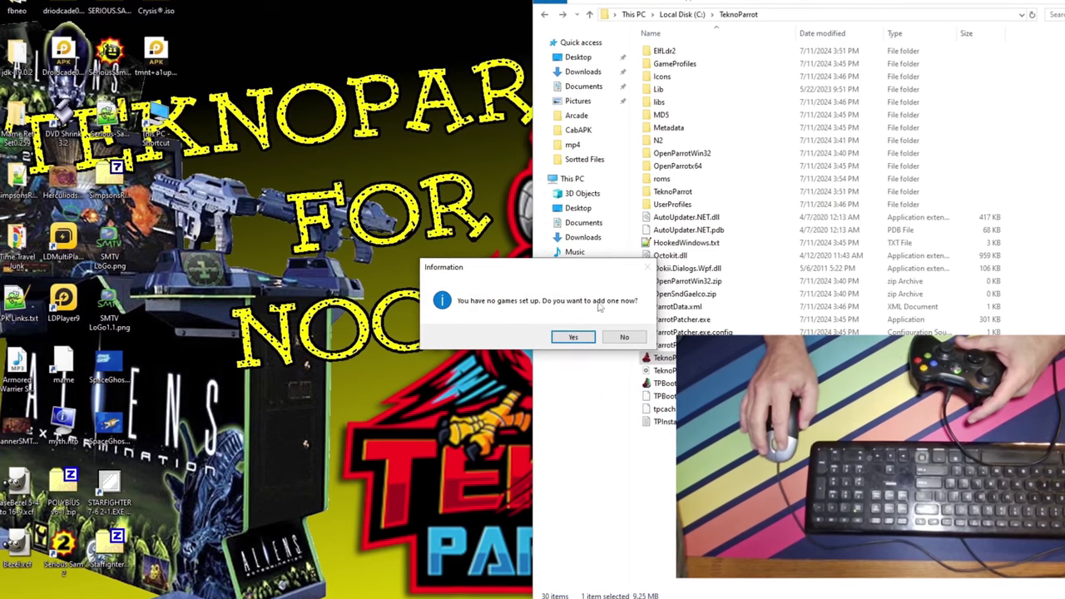
click(574, 337)
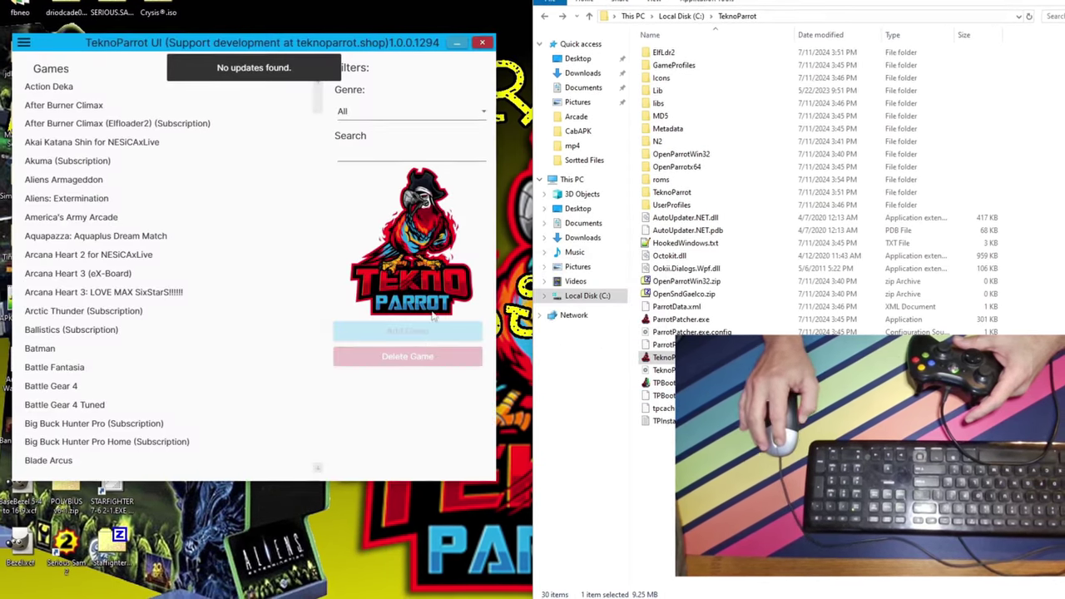
- Open the roms folder alongside TeknoParrot UI and add Rampage from the Games list to the library
double_click(660, 181)
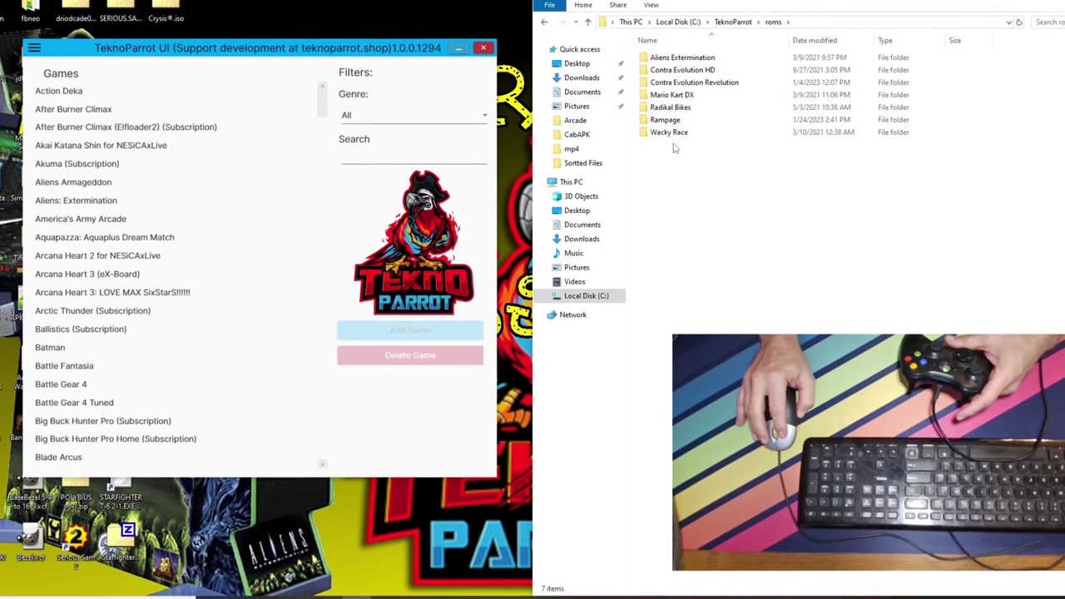
click(664, 119)
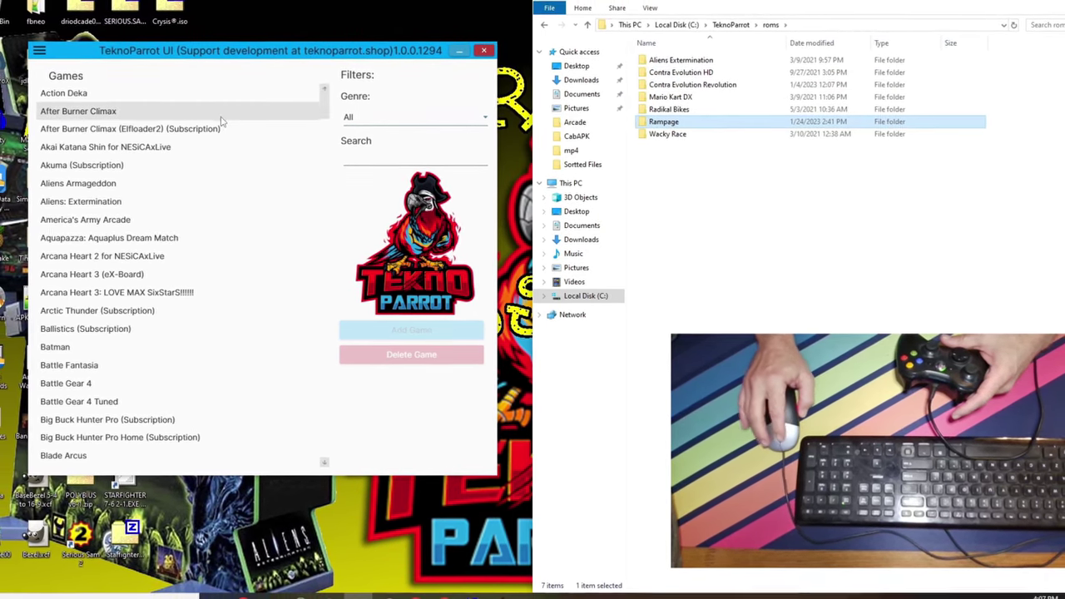
scroll(200, 116, down, 5)
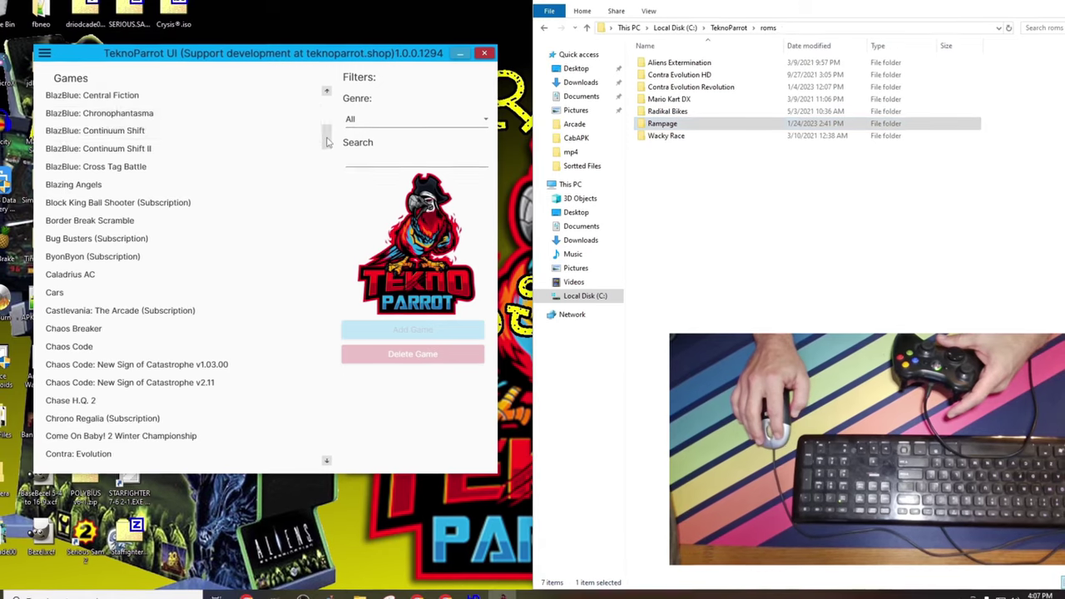
drag(326, 124, 312, 323)
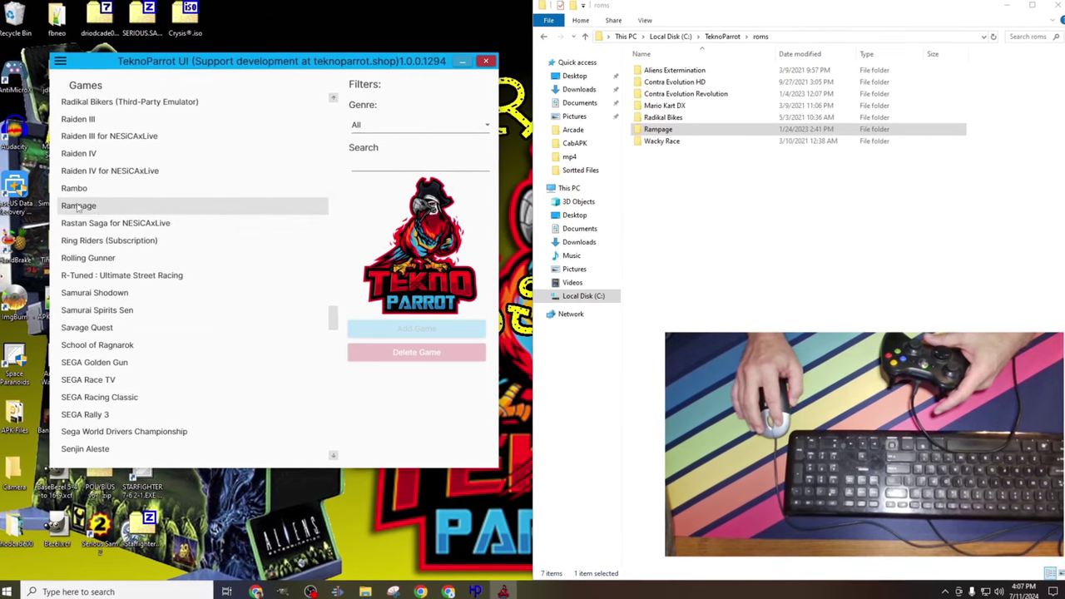
click(77, 206)
click(427, 330)
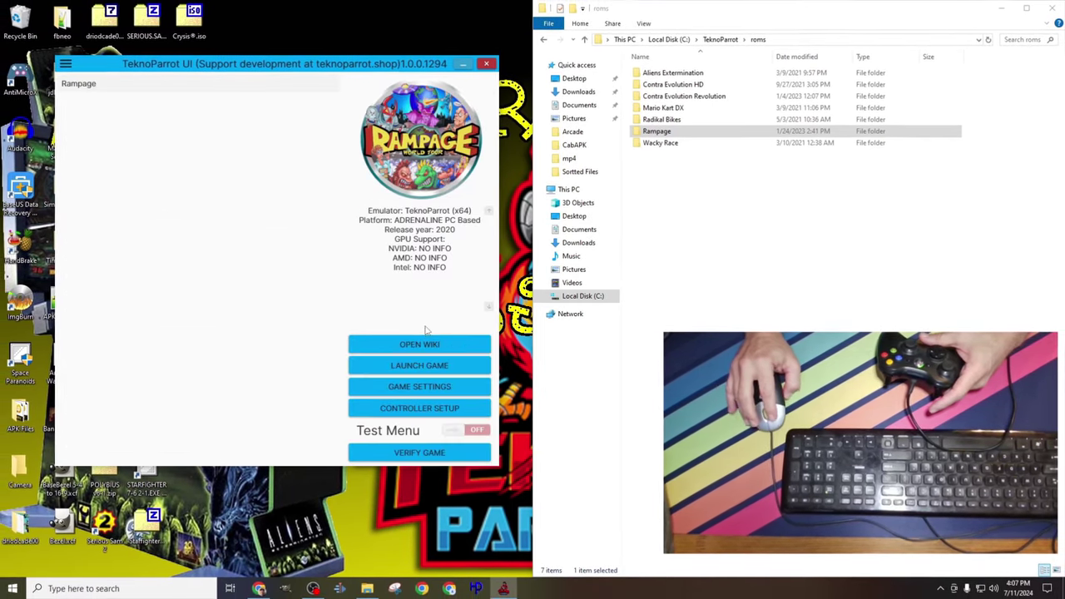
- Open Rampage's game settings and browse for its game executable in C:\TeknoParrot\roms
click(404, 388)
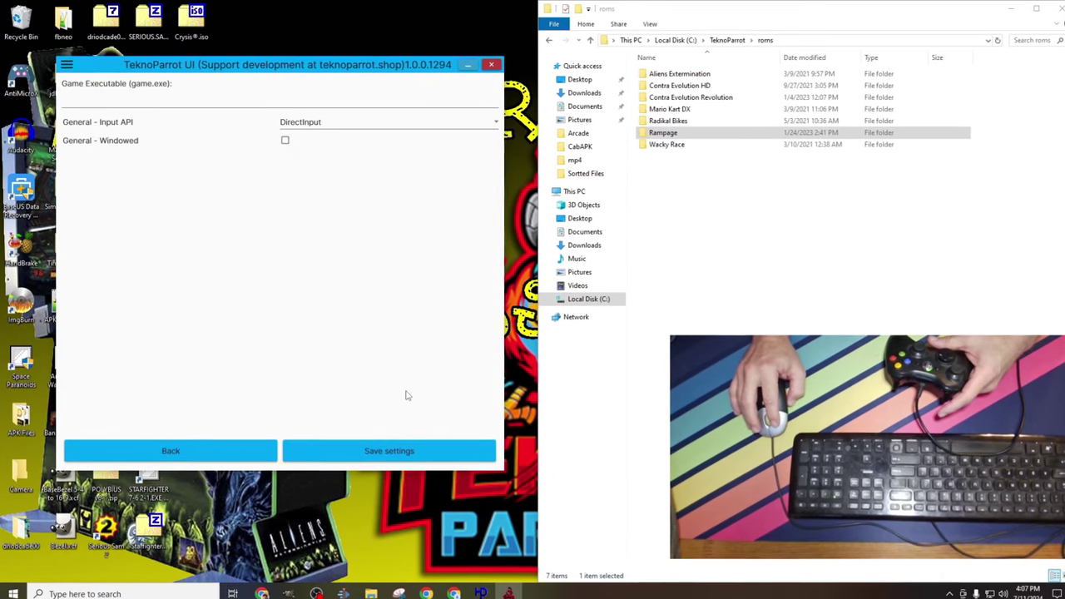
click(164, 106)
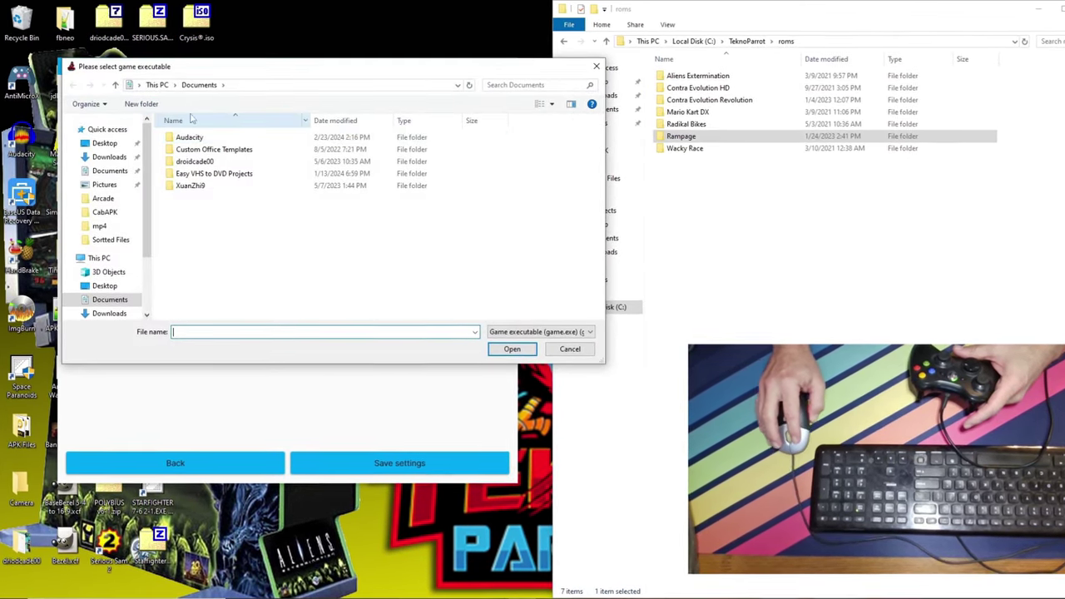
scroll(125, 240, down, 1)
scroll(125, 241, down, 3)
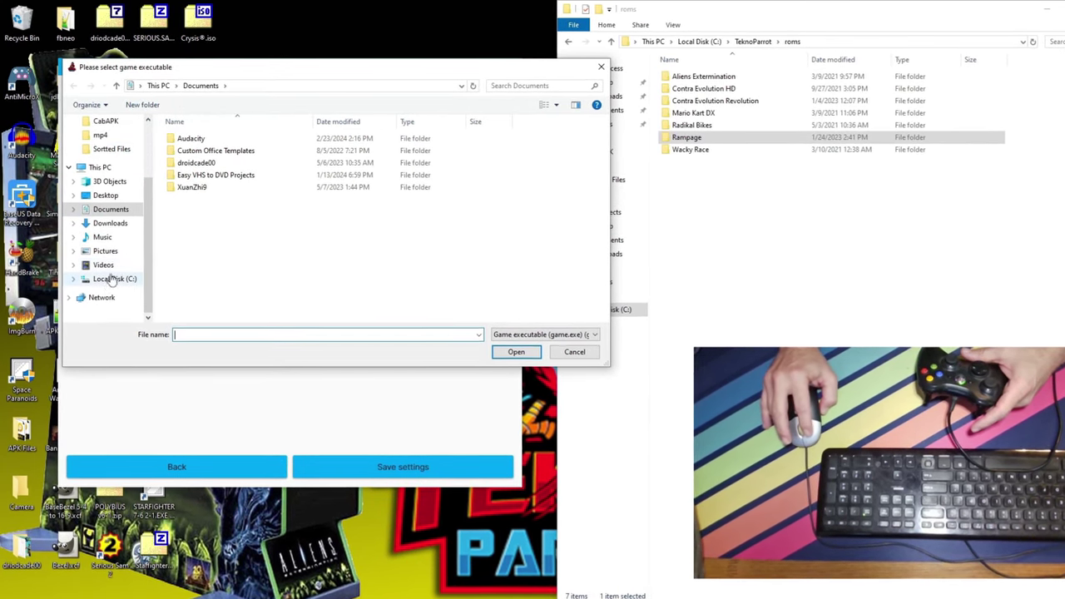
click(113, 279)
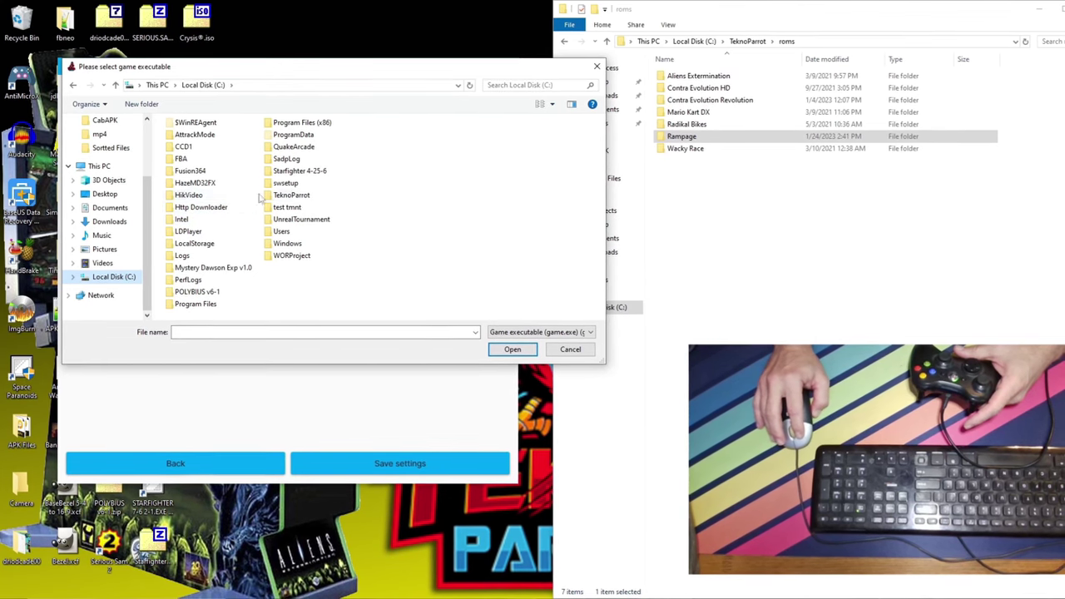
click(283, 195)
double_click(284, 196)
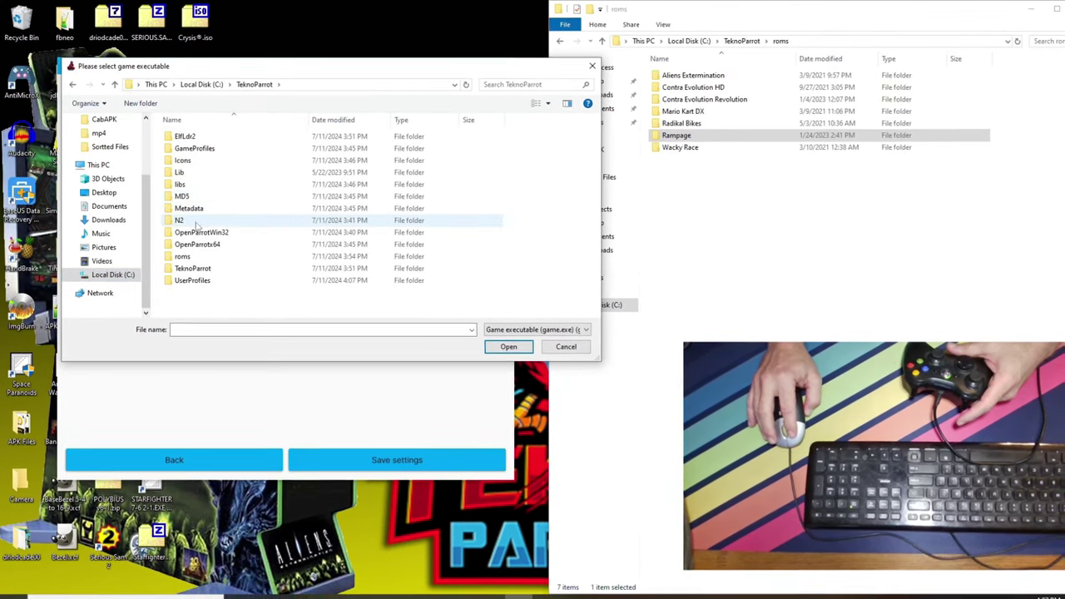
double_click(184, 256)
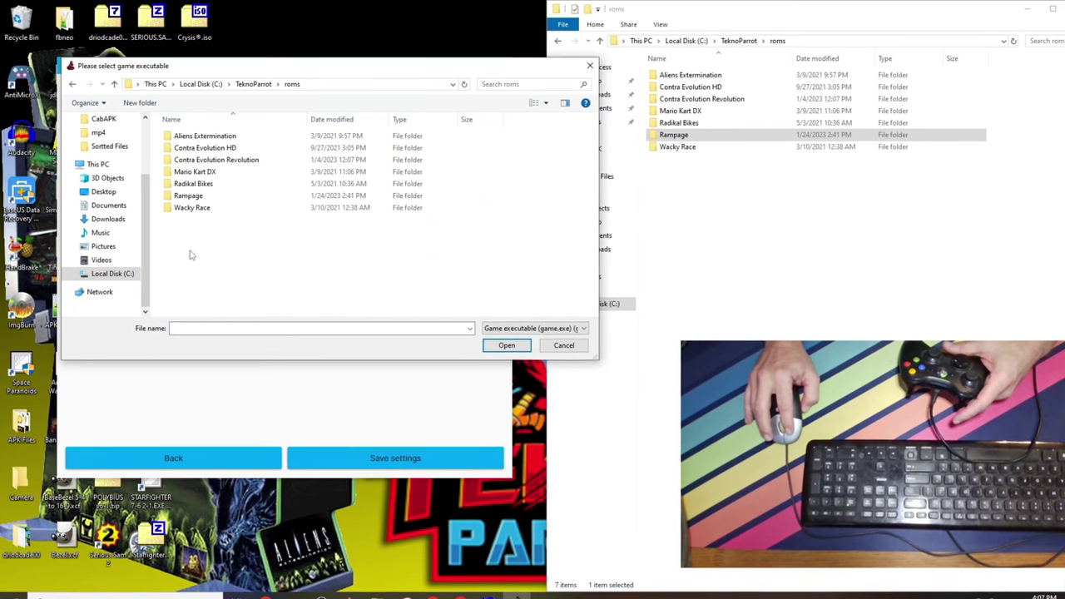
- Choose Game.exe from the Rampage\Game folder as the game executable and save the Rampage settings
double_click(190, 197)
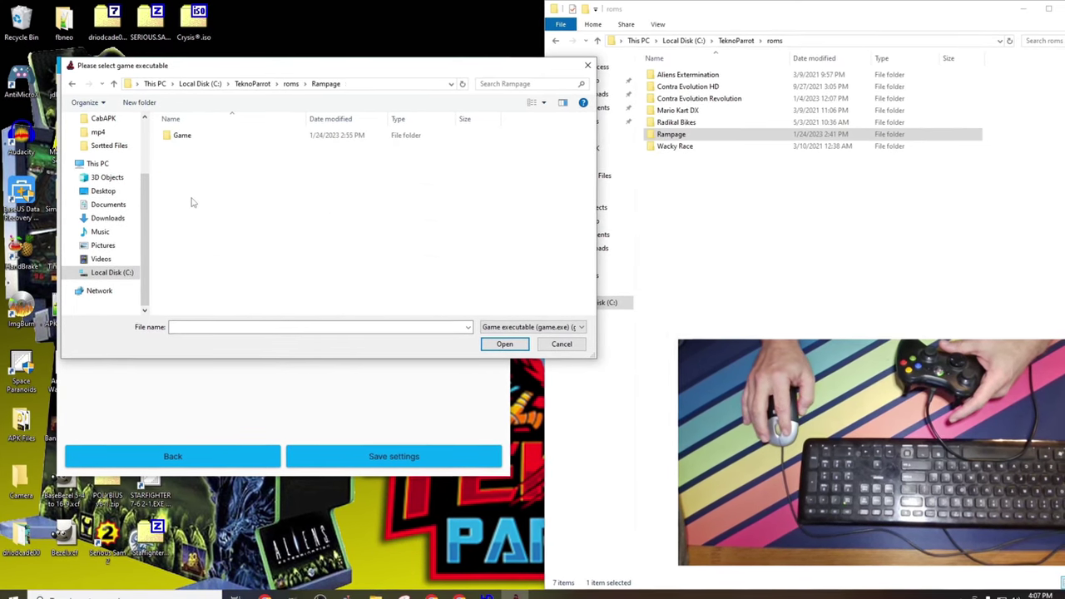
click(190, 139)
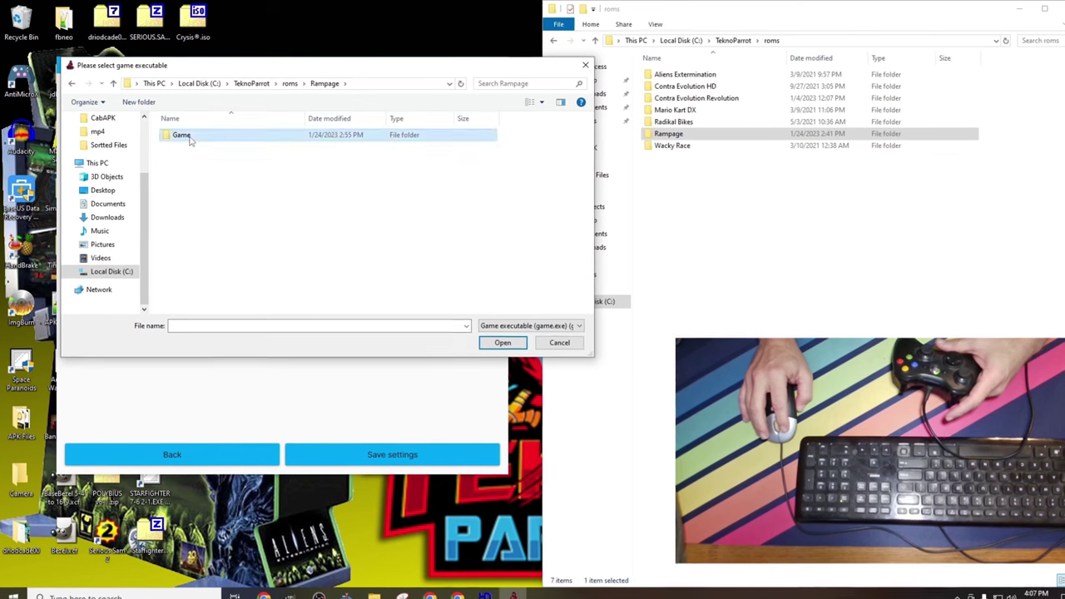
double_click(190, 139)
click(188, 147)
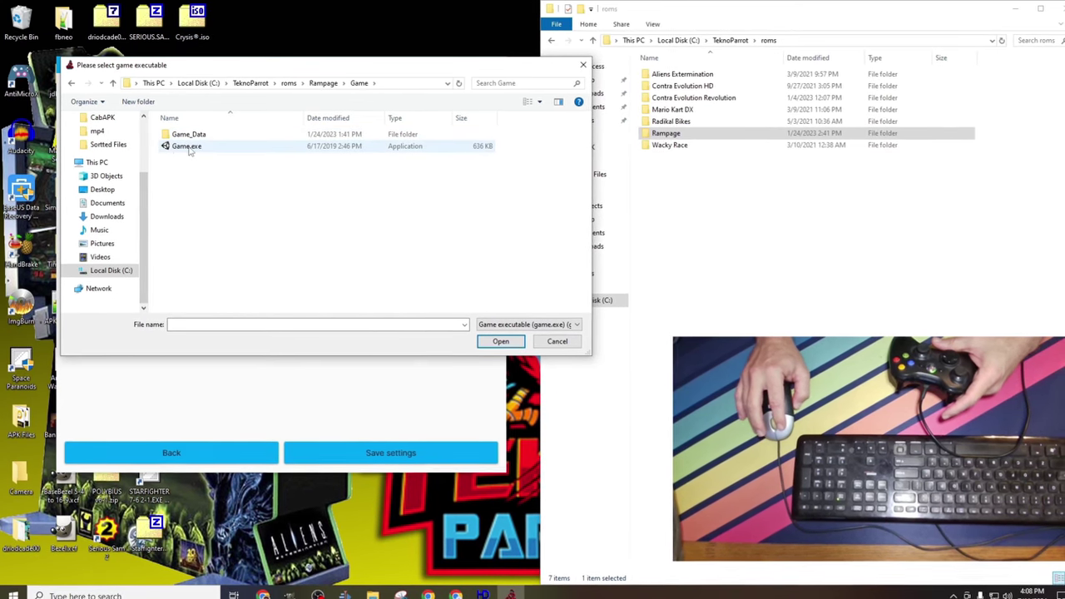
click(189, 148)
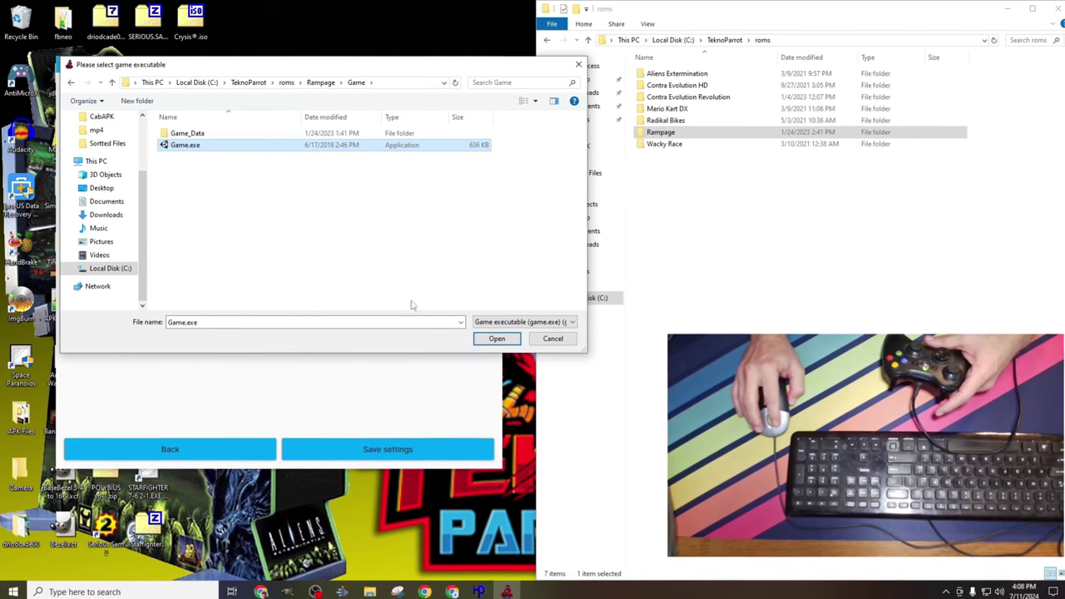
click(496, 339)
click(494, 338)
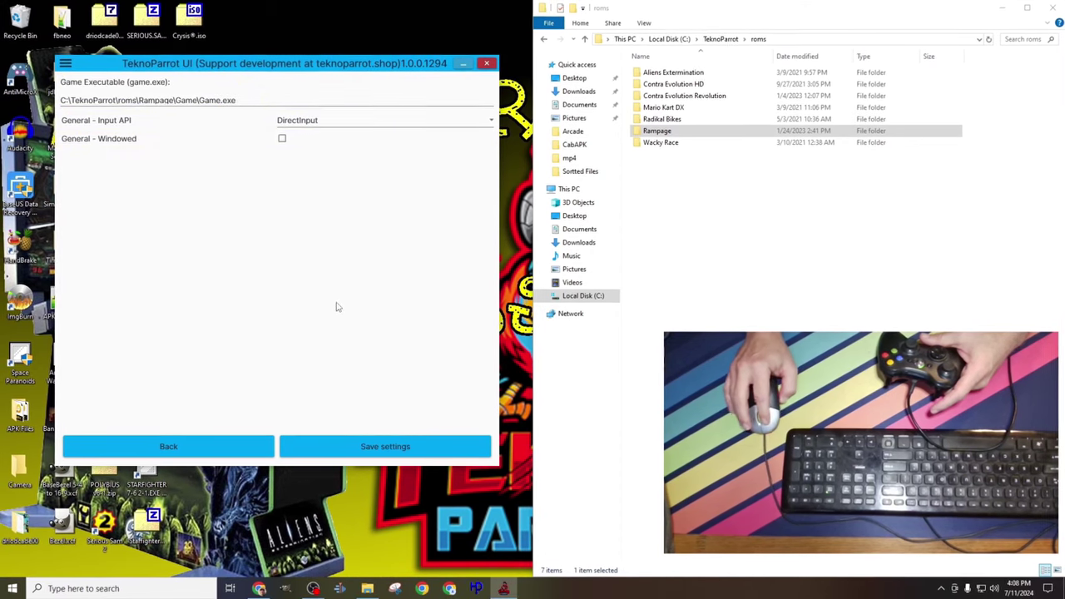
click(375, 446)
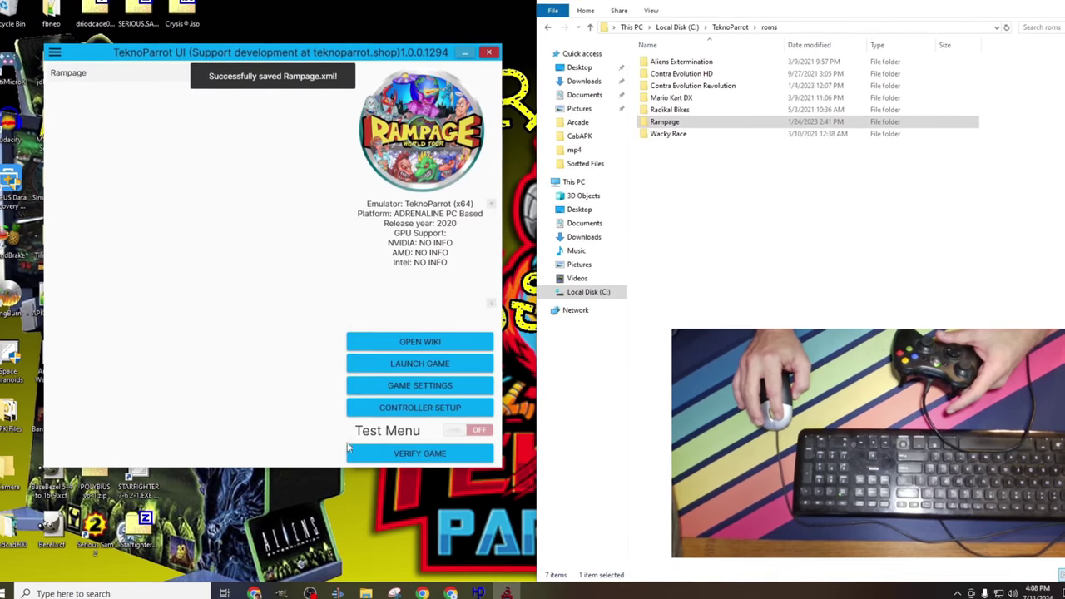
- Open Rampage's controller setup and assign keyboard 0 to Test Menu and keyboard 9 to Test Select
click(396, 410)
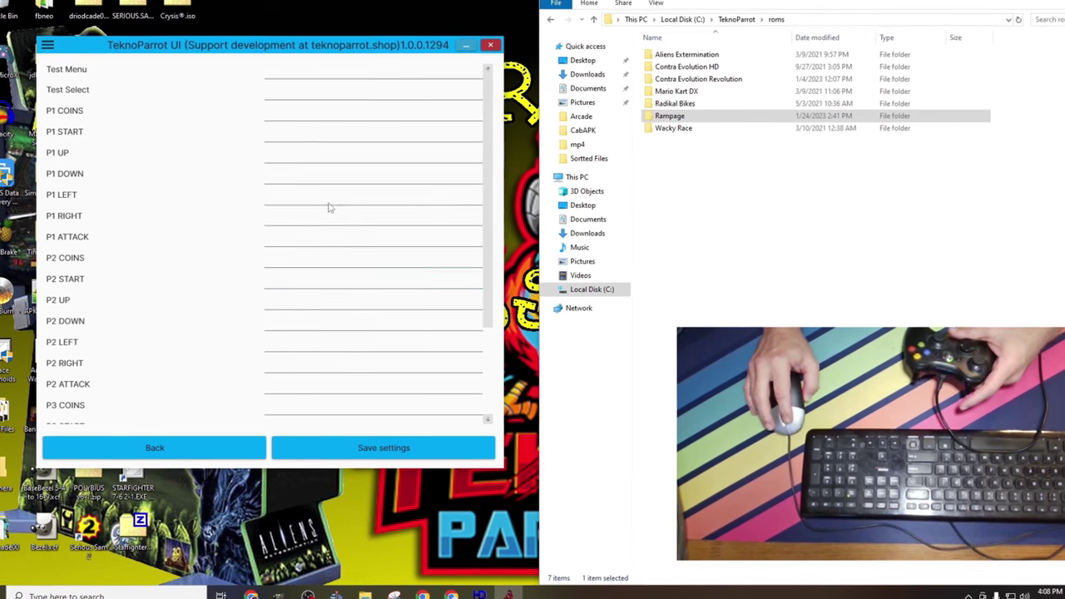
click(315, 70)
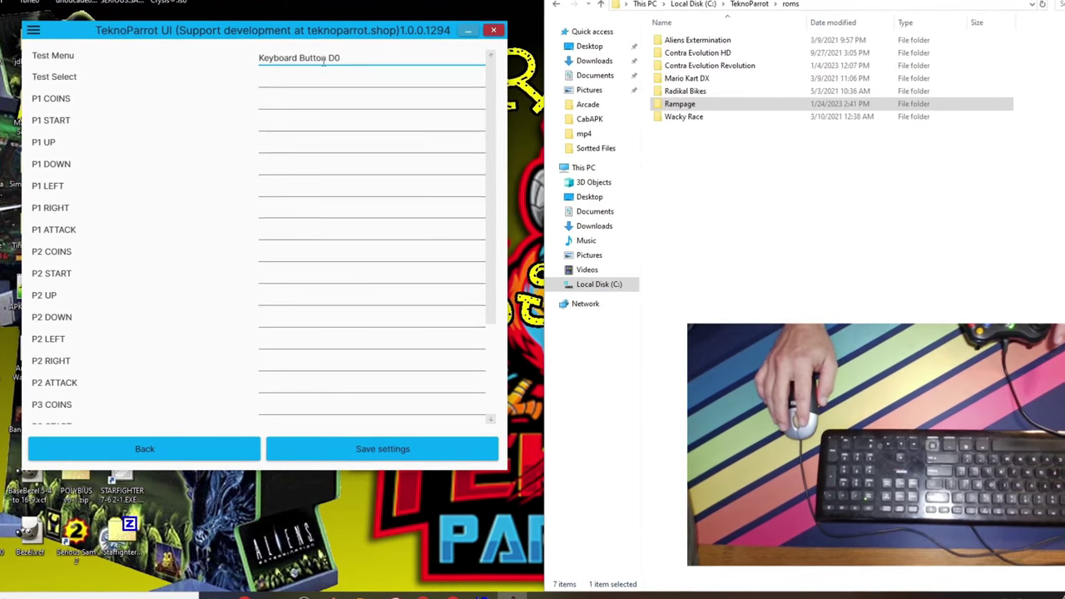
click(325, 76)
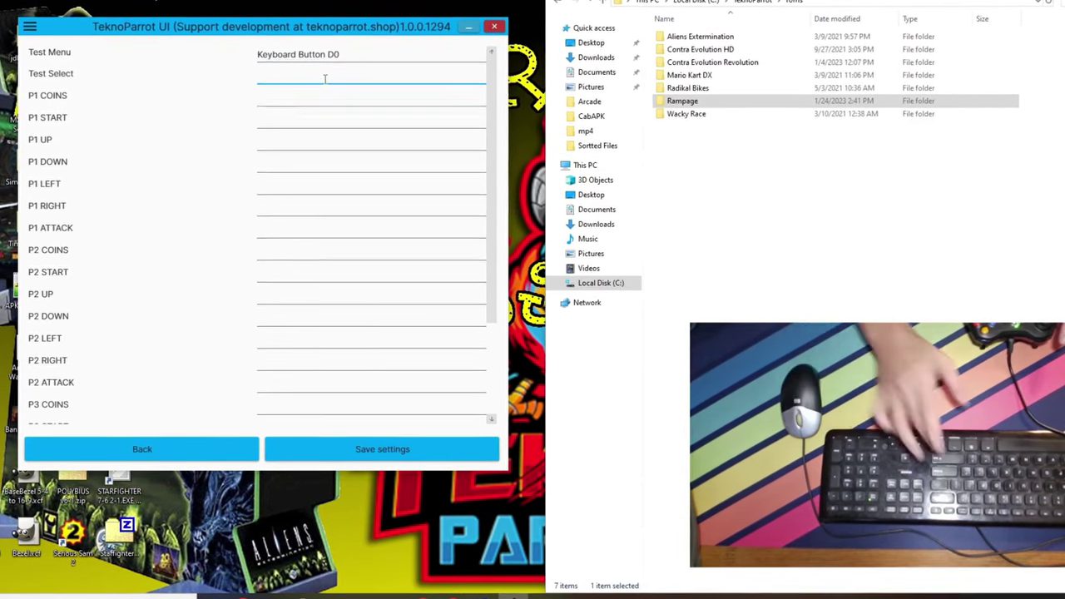
key(9)
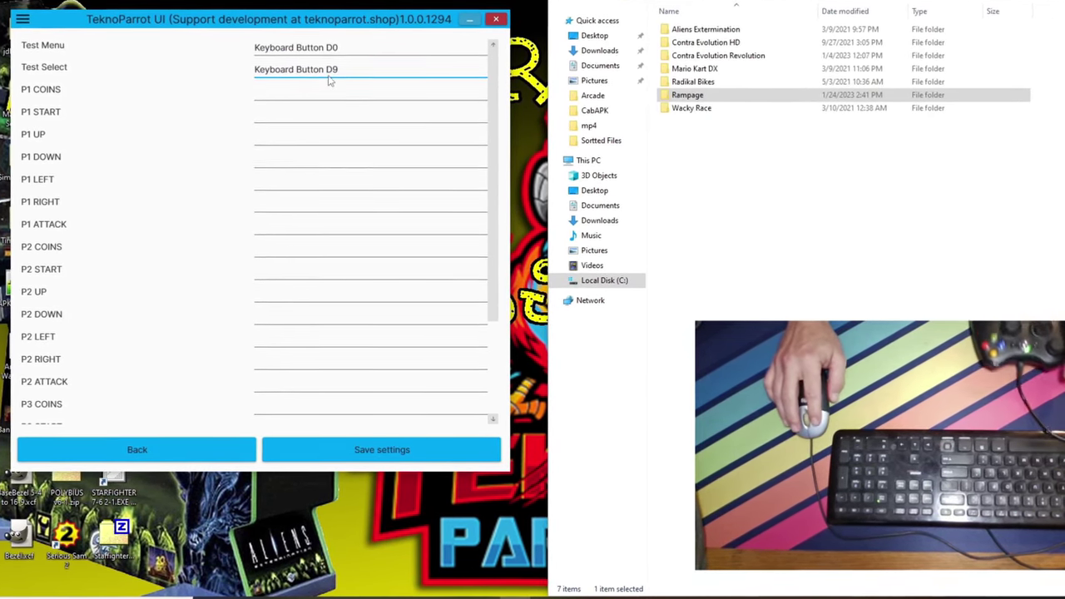
- Assign Gamepad Buttons6 to P1 COINS, Gamepad Buttons7 to P1 START and Gamepad PointOfViewControllers0 Up to P1 UP
click(331, 90)
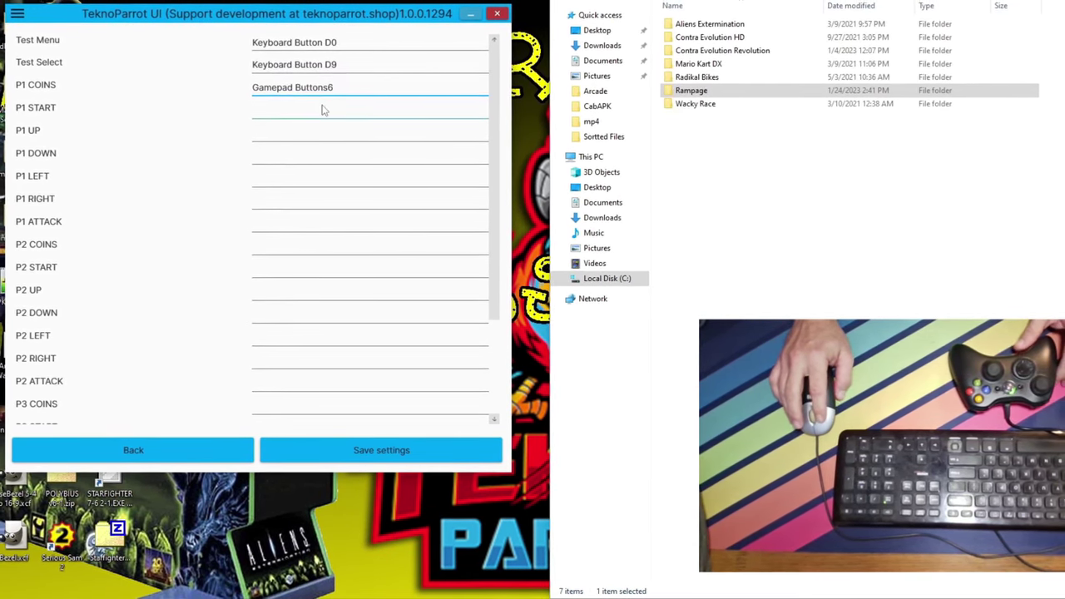
click(324, 111)
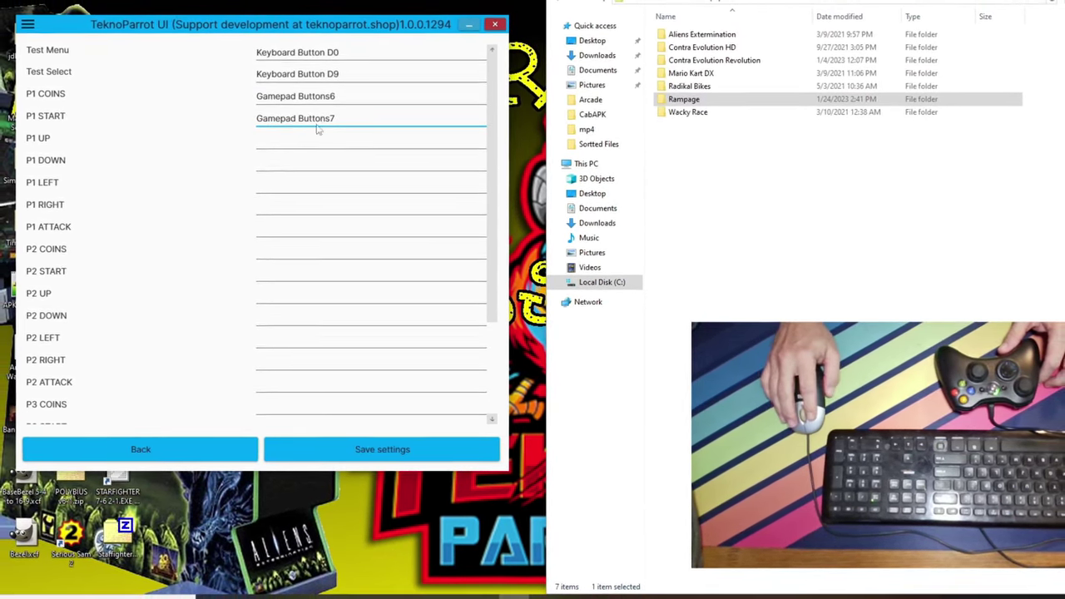
click(313, 143)
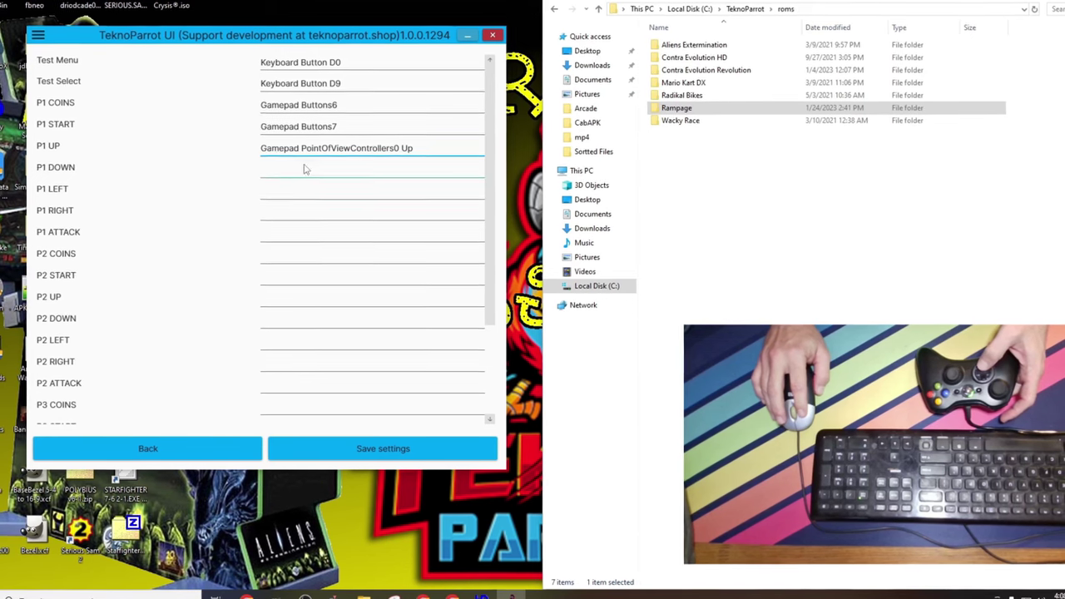
- Assign the gamepad's PointOfViewControllers0 Down, Left and Right to P1 DOWN, P1 LEFT and P1 RIGHT, and Gamepad Buttons0 to P1 ATTACK
click(305, 169)
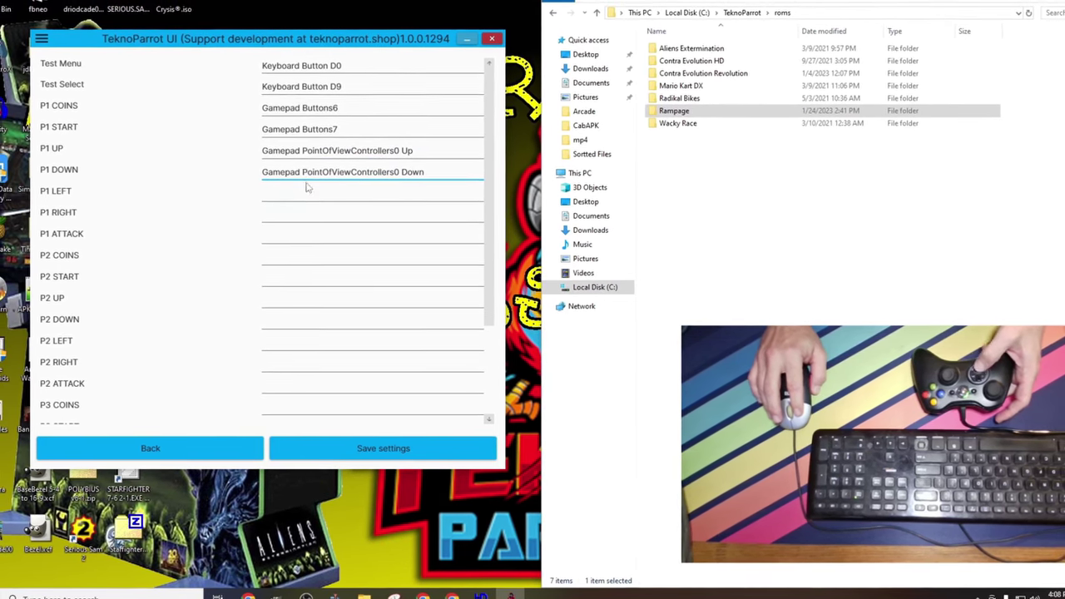
click(306, 191)
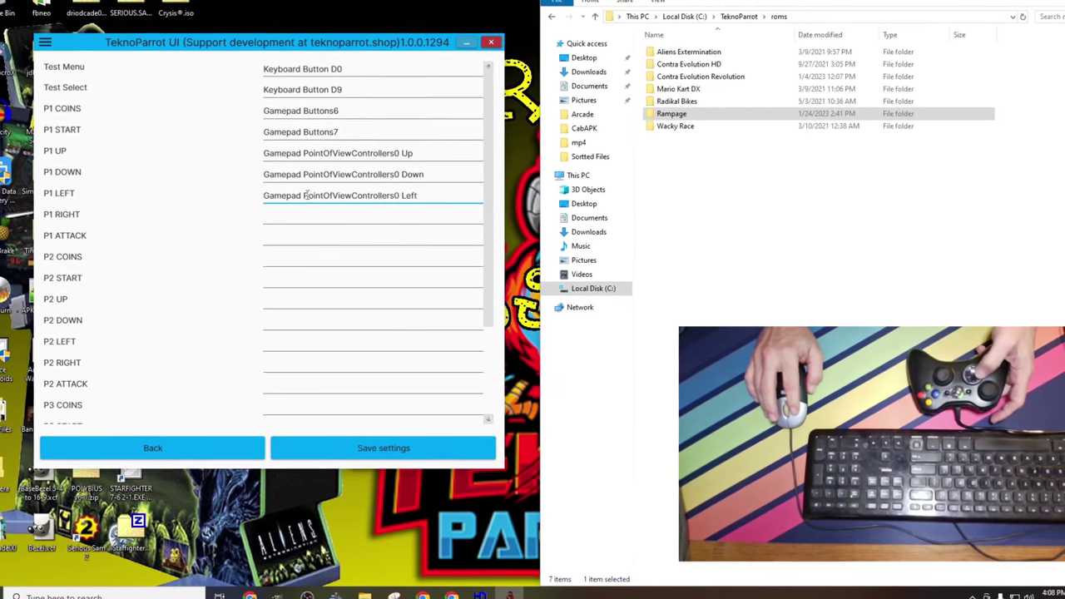
click(310, 215)
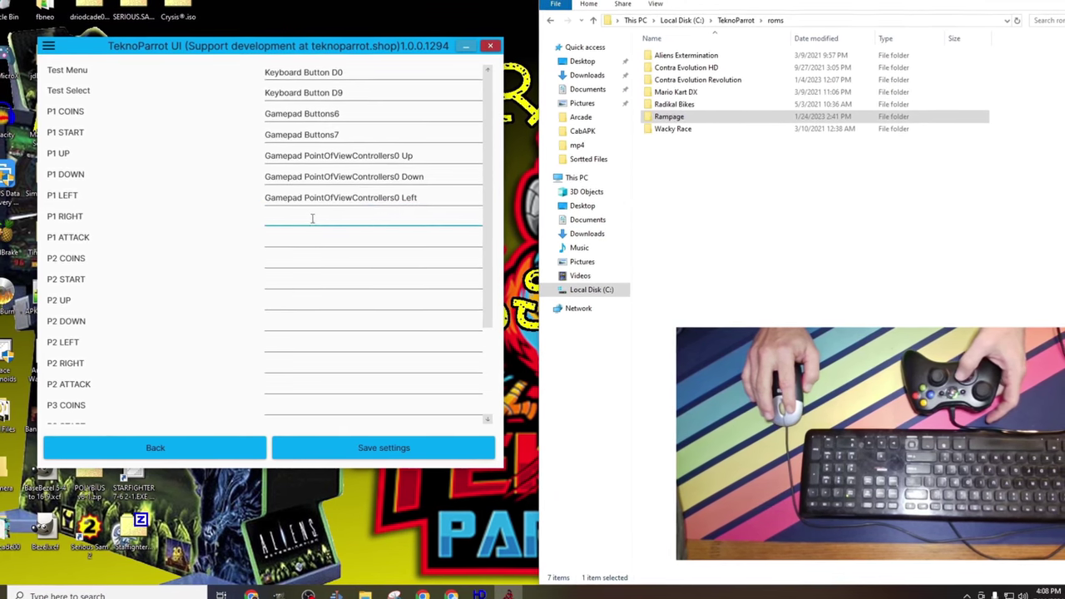
click(311, 238)
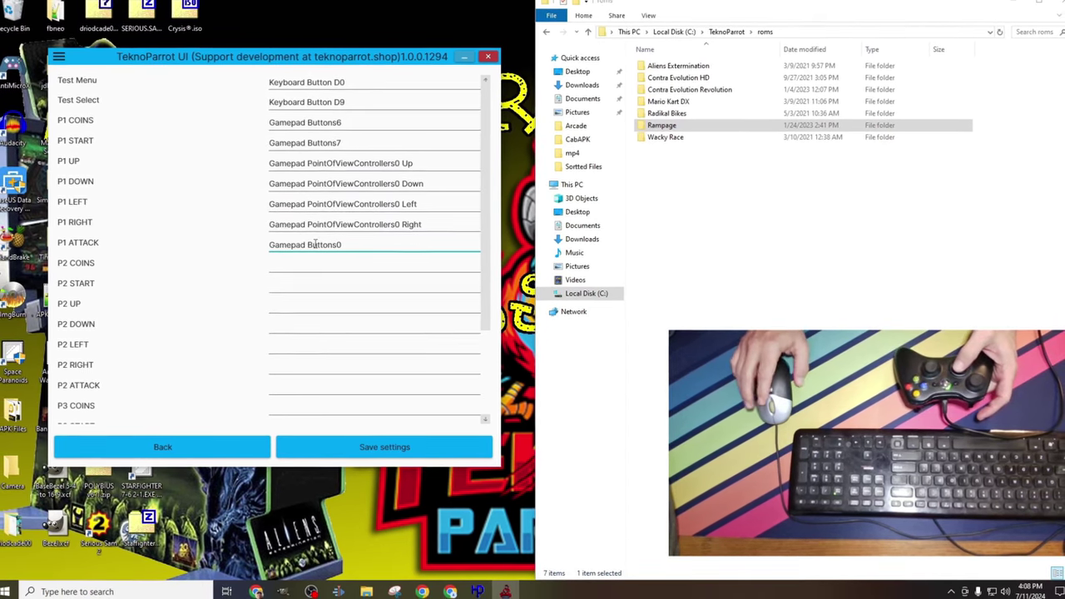
- Save Rampage's controller settings and launch the game
click(366, 450)
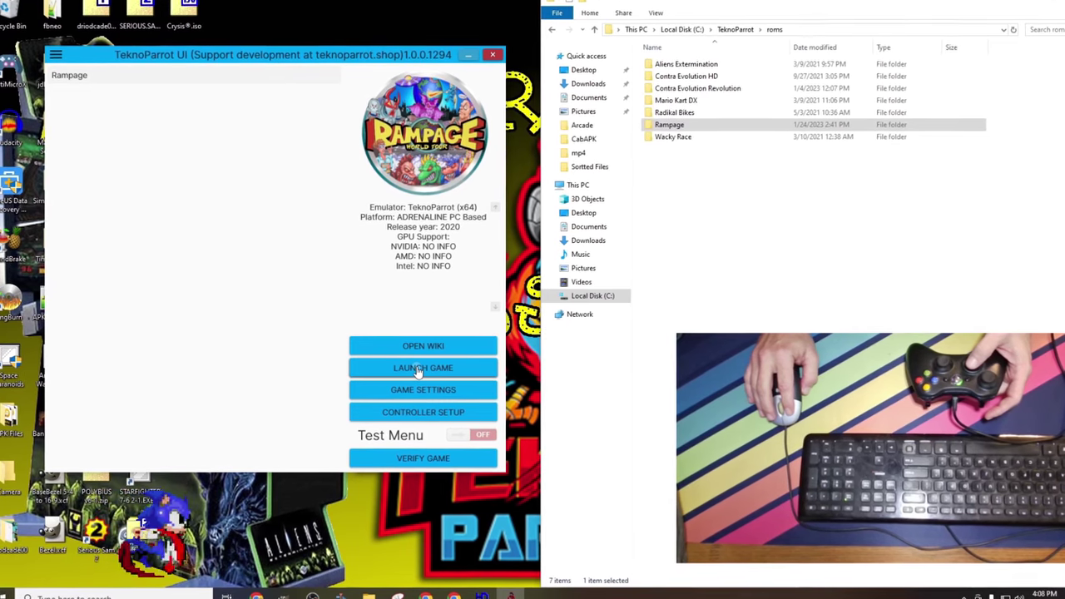
click(419, 368)
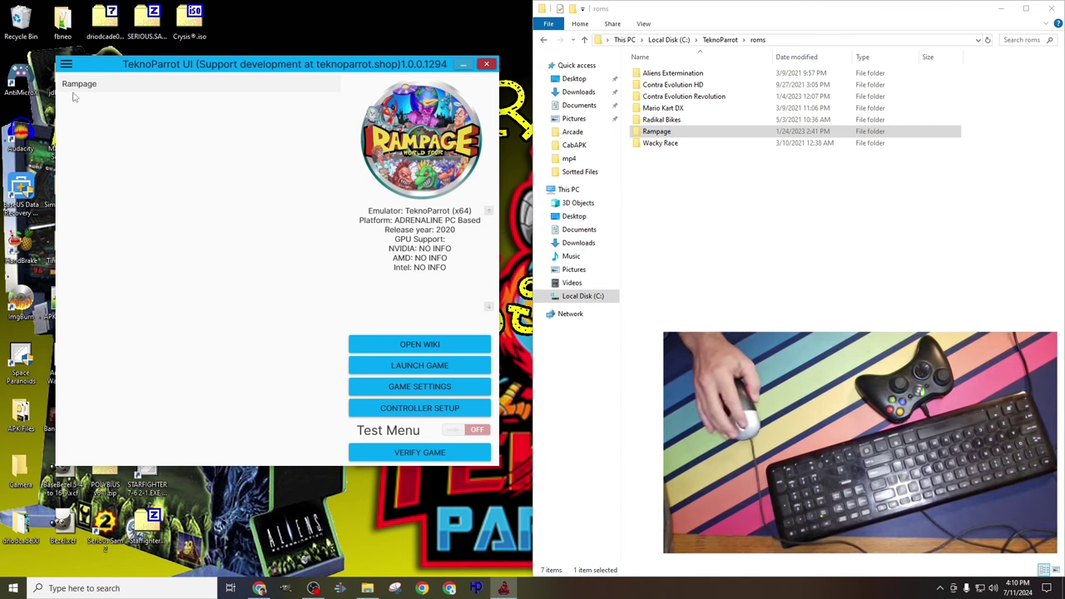
- Find Mario Kart: Arcade GP DX in the list of available games and add it to the library
click(66, 65)
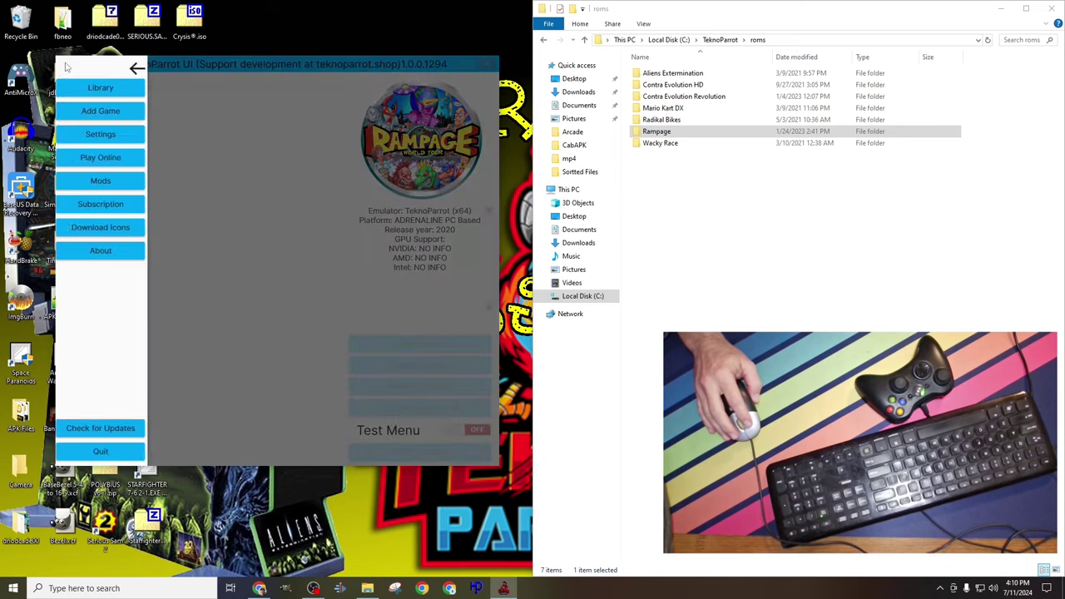
click(101, 90)
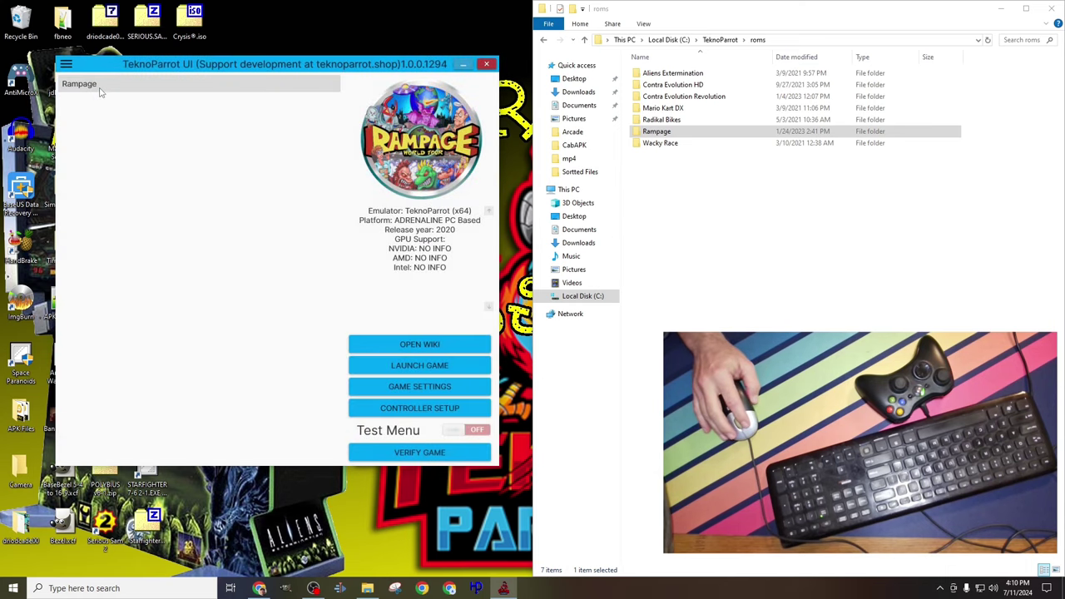
click(67, 65)
click(101, 112)
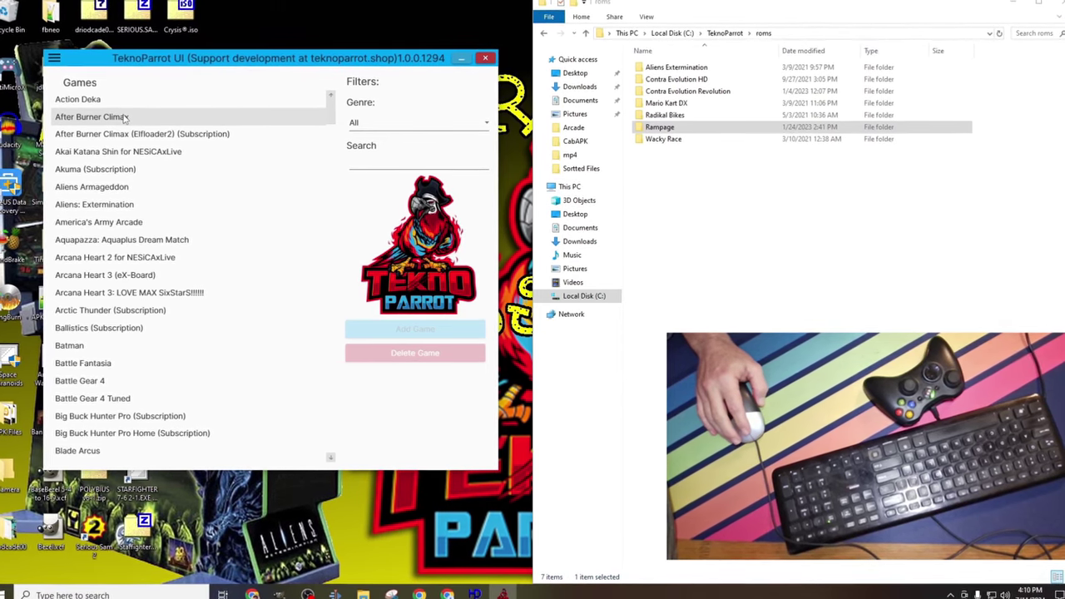
scroll(122, 117, down, 2)
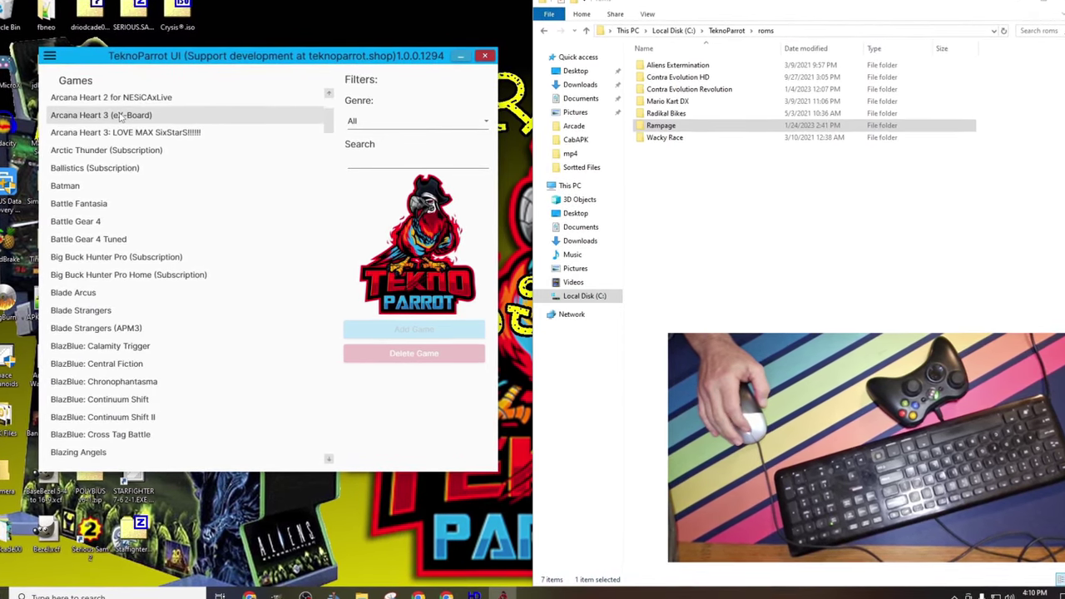
scroll(121, 117, down, 6)
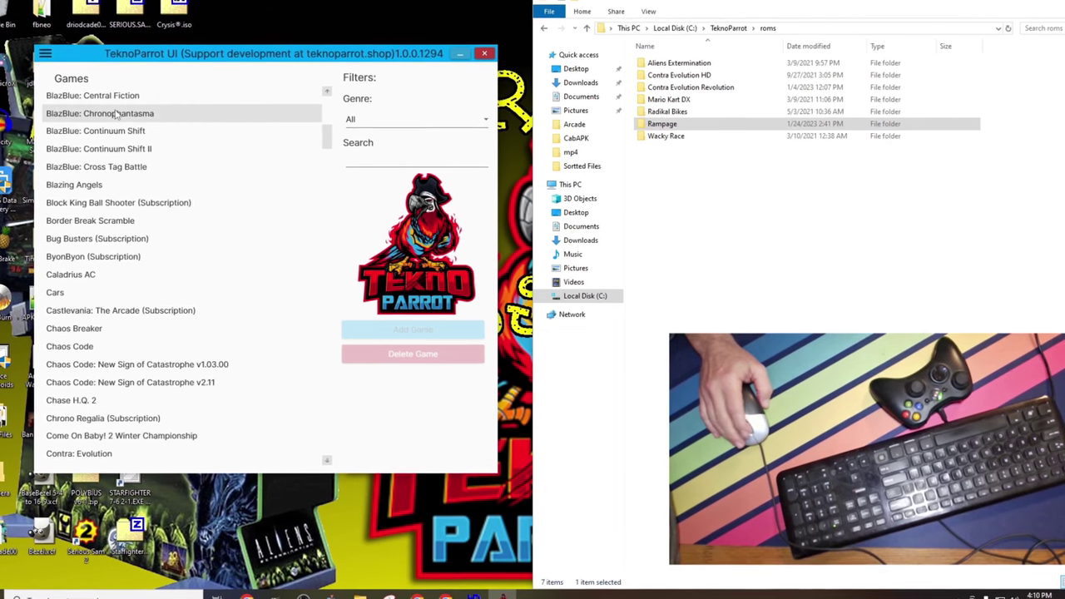
scroll(115, 113, down, 10)
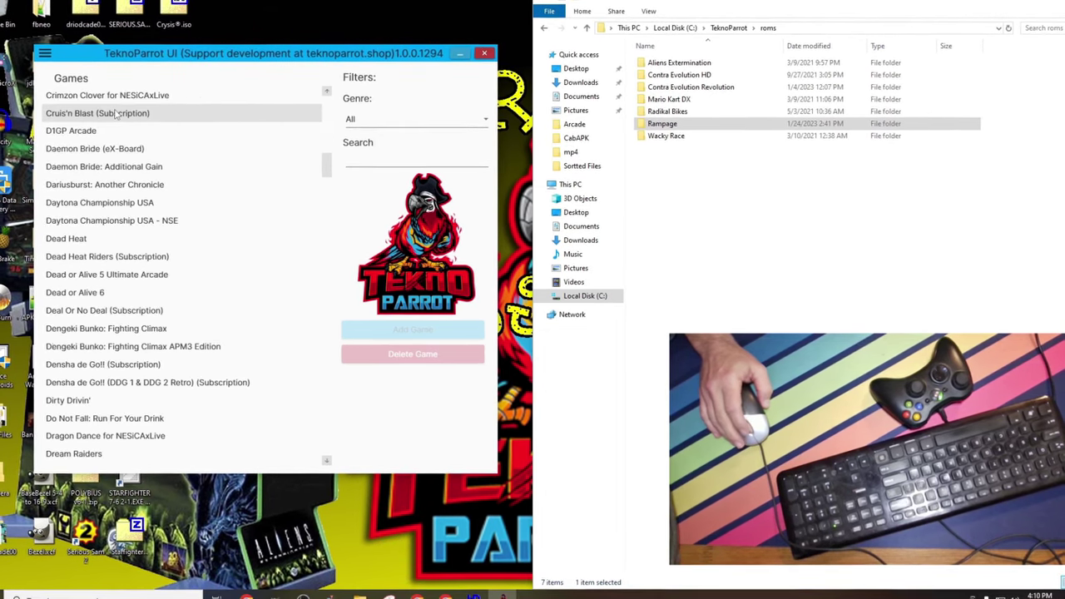
scroll(118, 116, down, 5)
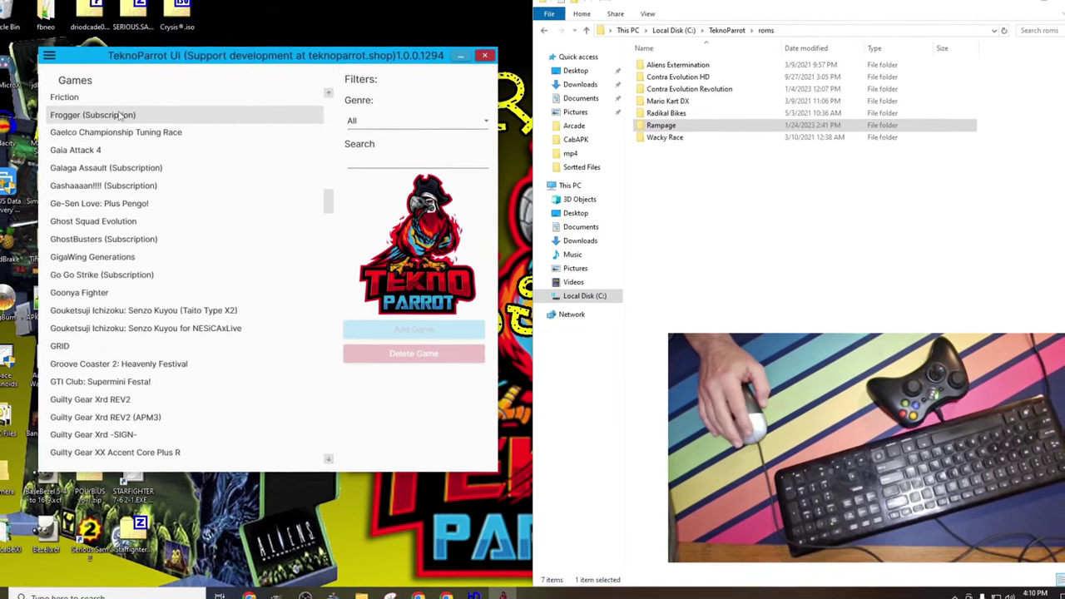
scroll(118, 115, down, 18)
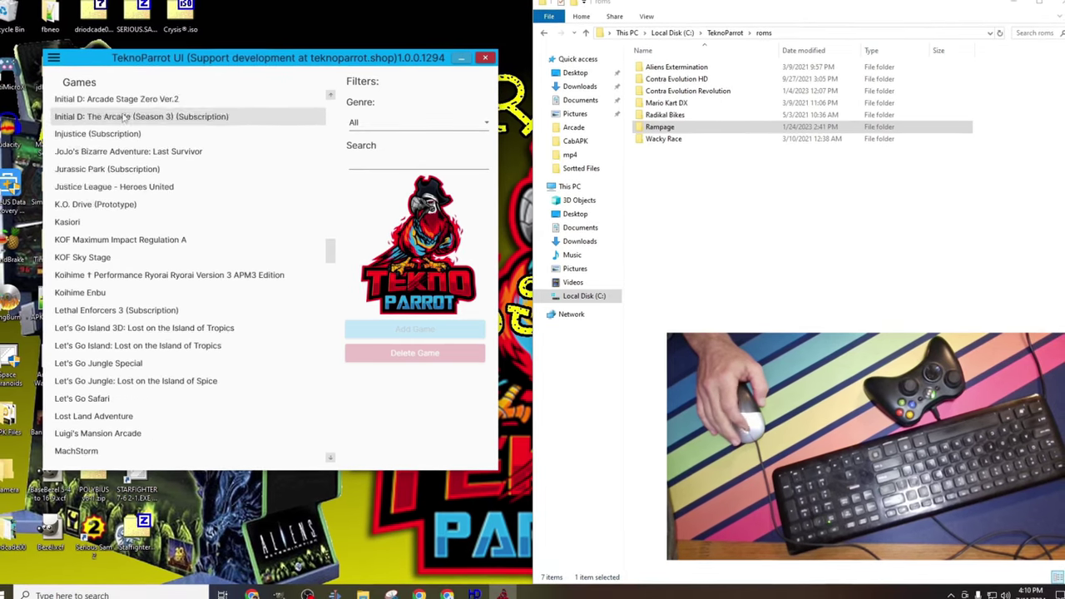
scroll(123, 116, down, 3)
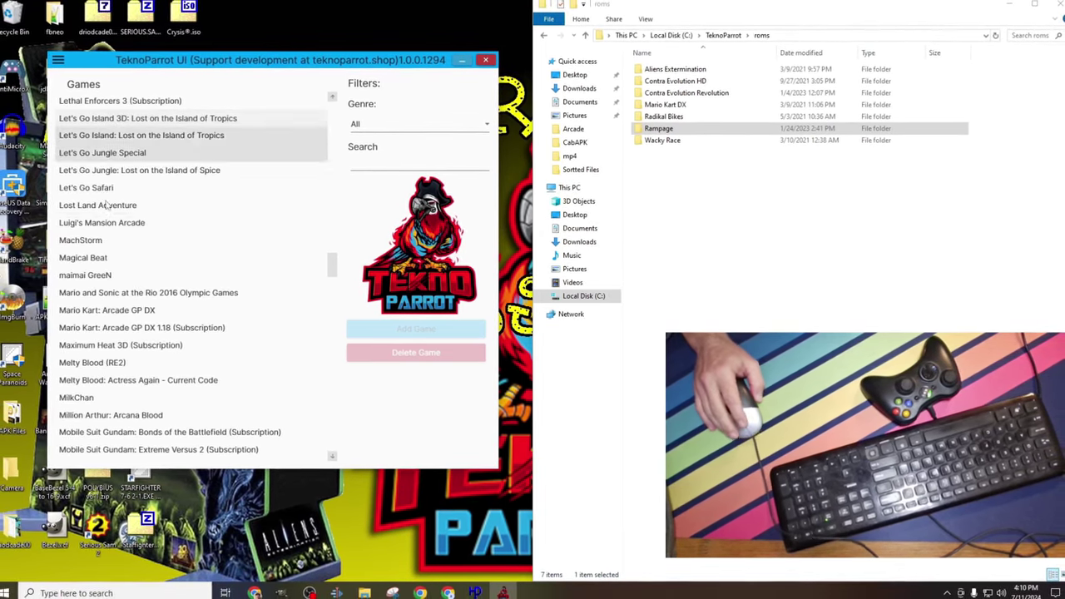
click(153, 313)
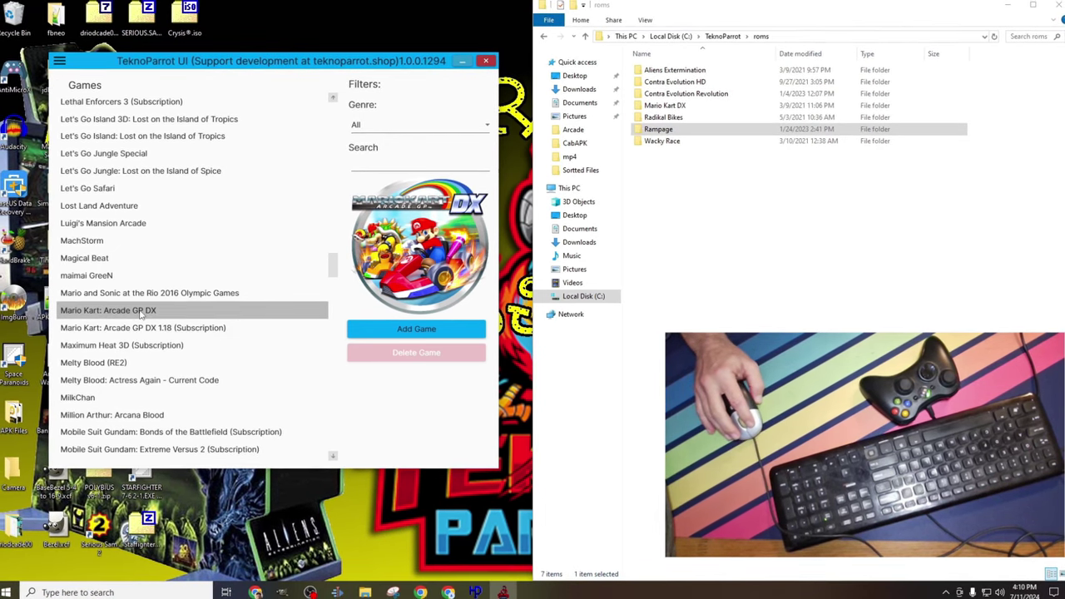
click(403, 331)
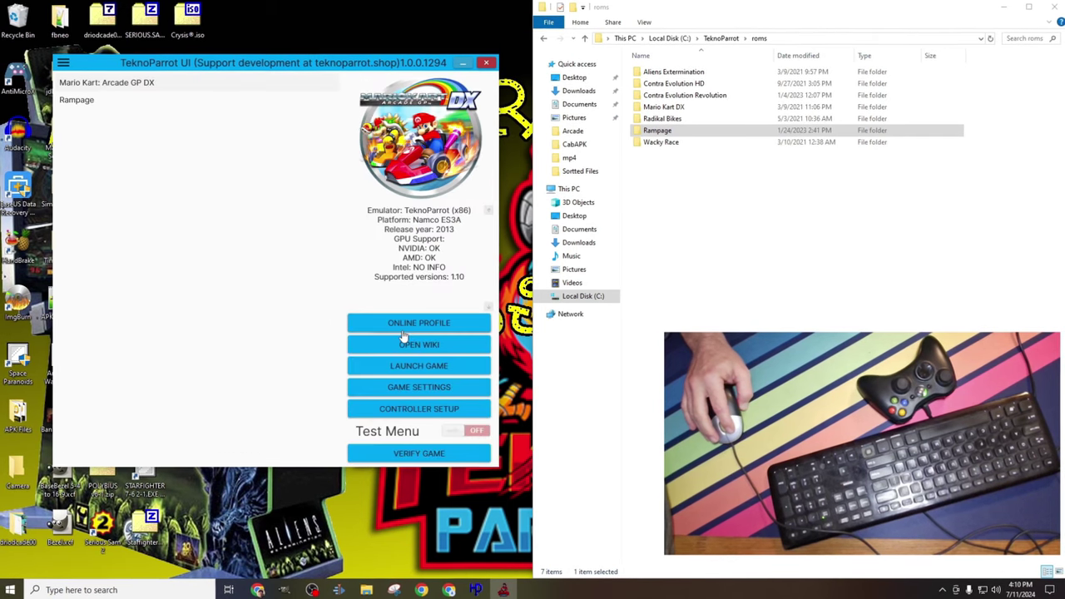
- Open Mario Kart: Arcade GP DX's game settings and choose MK_AGP3_FINAL.exe from roms\Mario Kart DX as the game executable
click(431, 389)
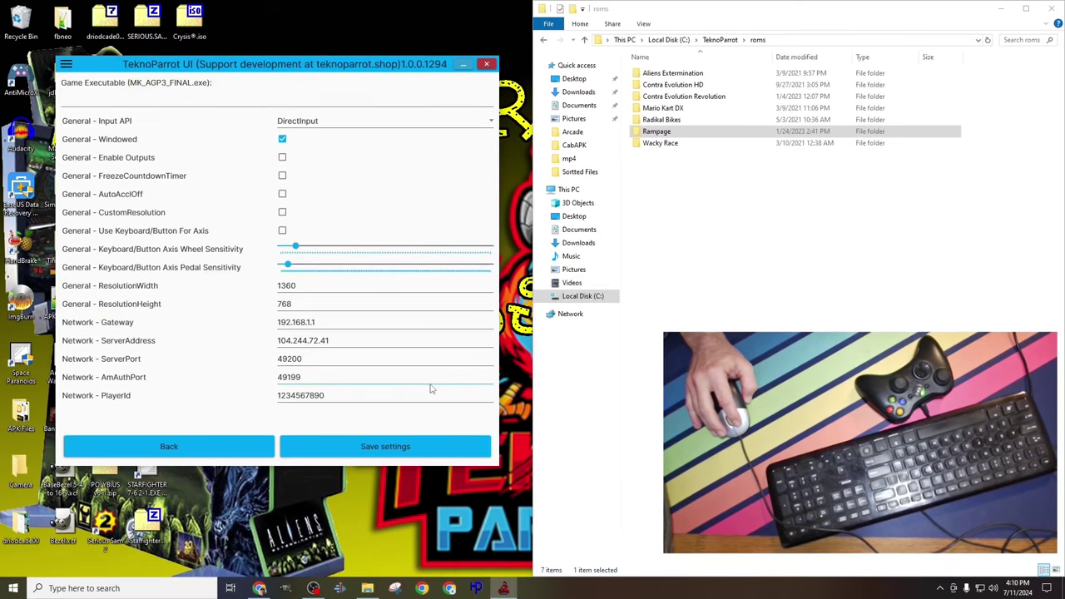
click(201, 100)
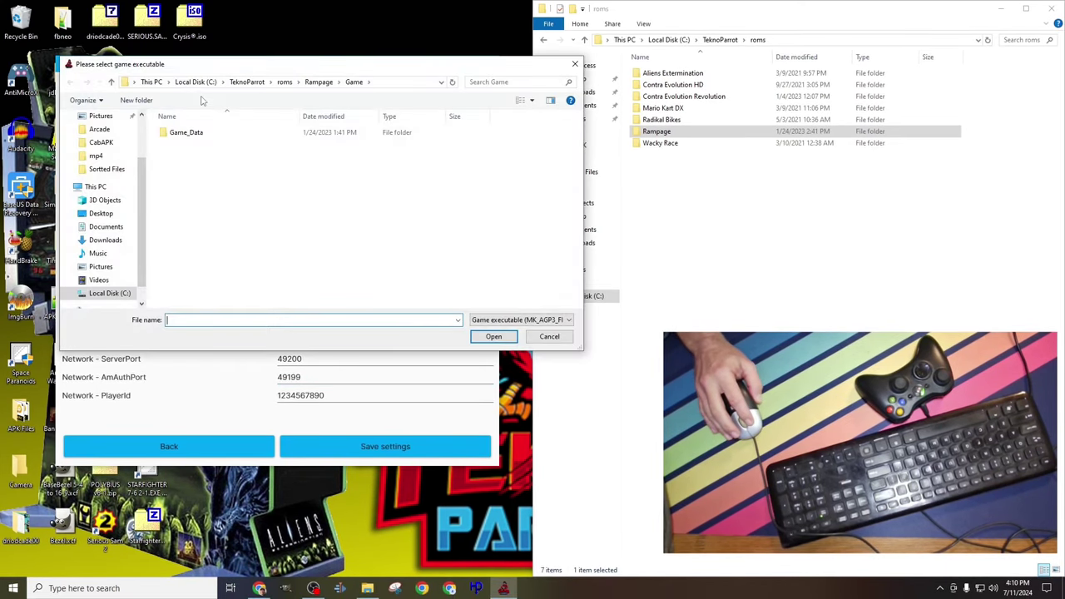
click(284, 83)
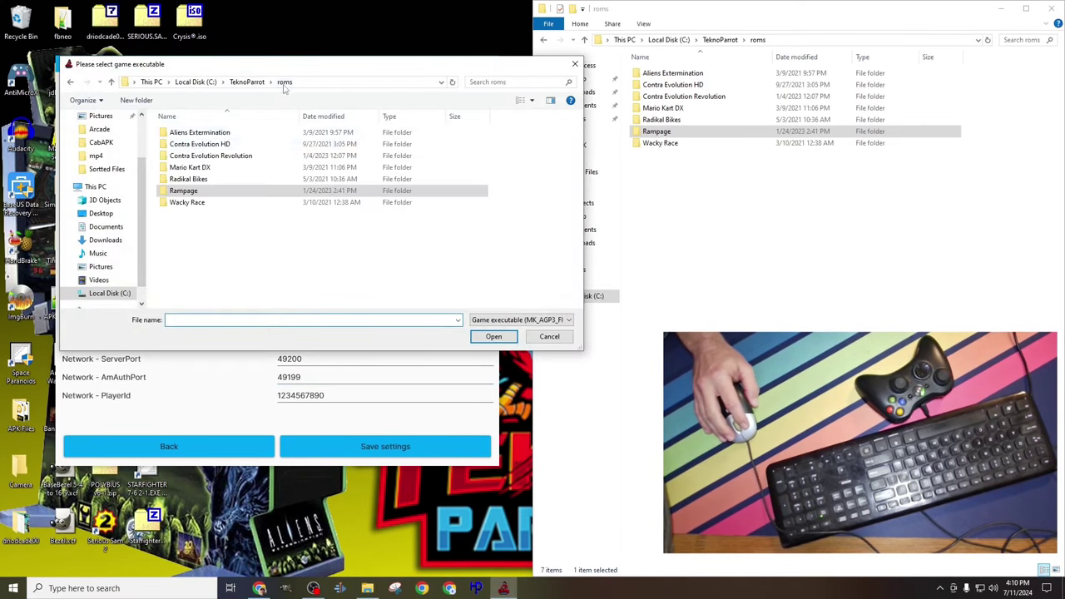
double_click(214, 168)
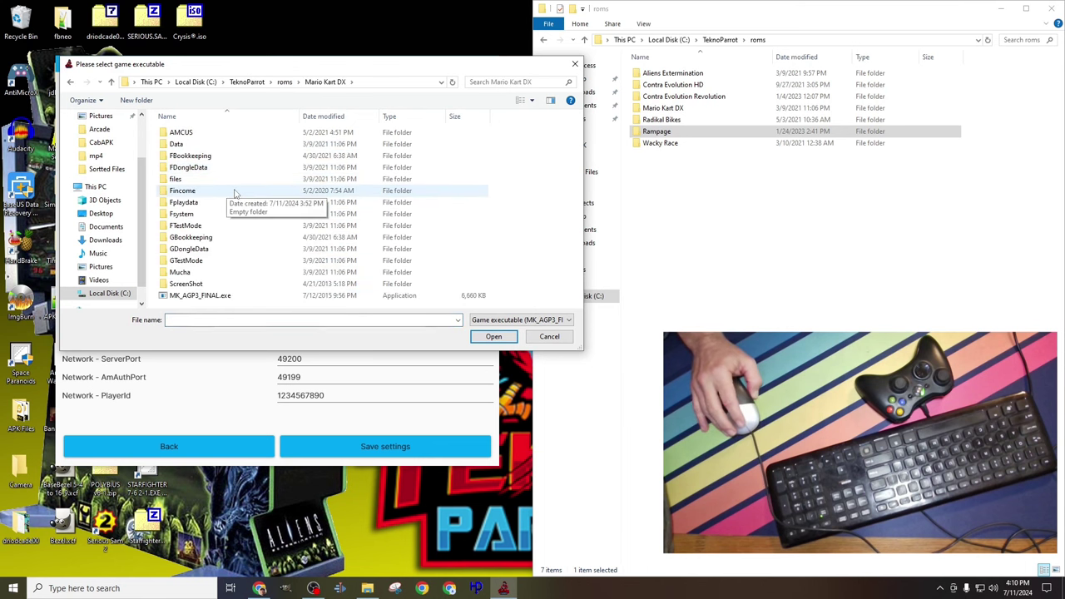
click(228, 298)
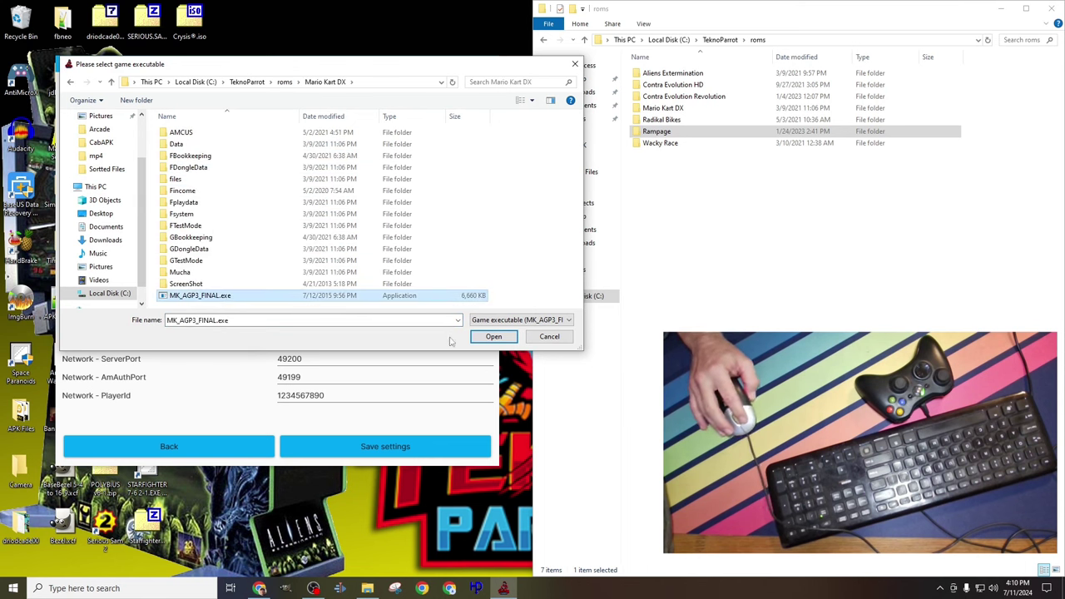
click(493, 338)
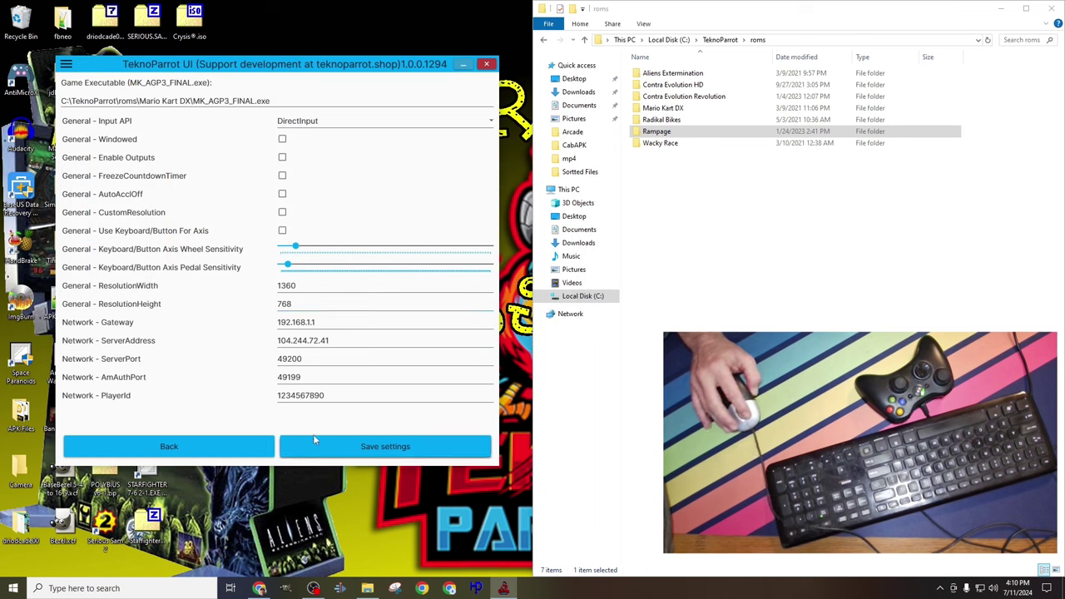
- Turn off Windowed for Mario Kart: Arcade GP DX, save the settings, and reopen them for a check before saving again
click(388, 447)
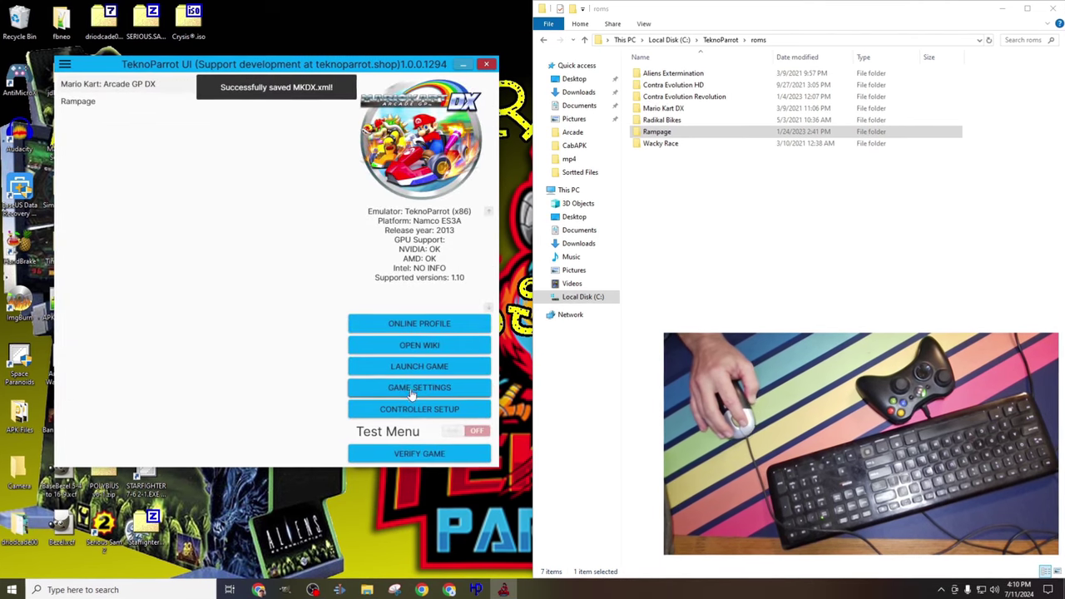
click(419, 390)
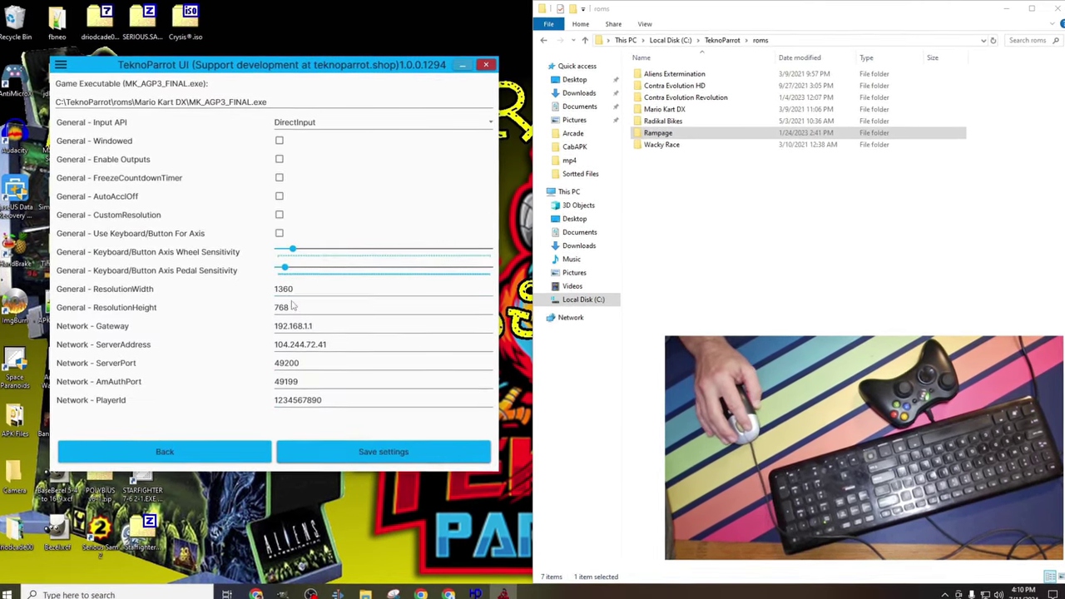
click(383, 452)
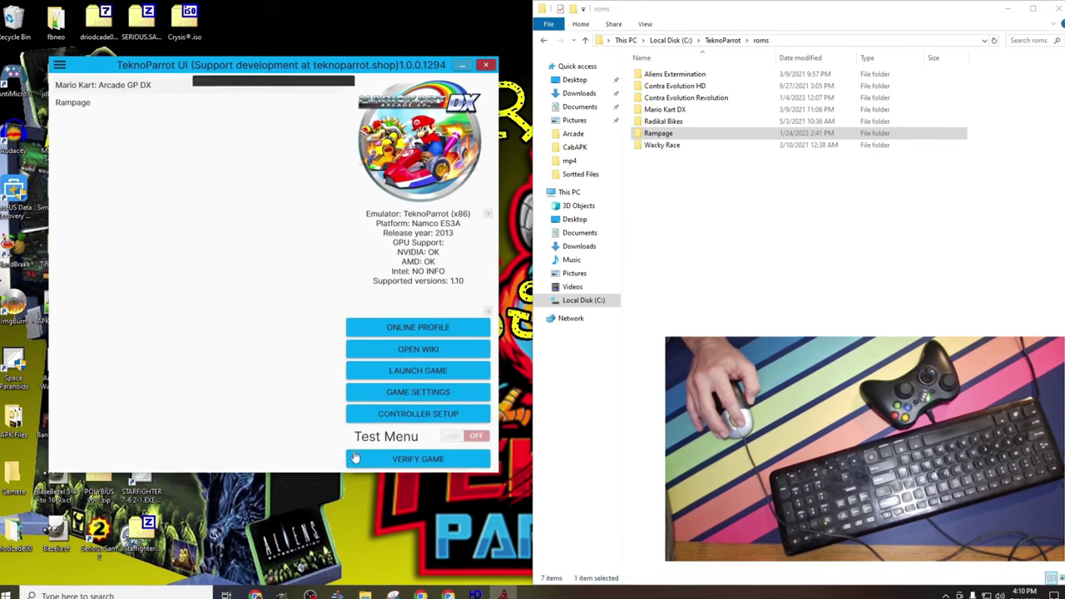
- Open Mario Kart's controller setup and assign keyboard 0 to Test and keyboard 9 to Service
click(410, 416)
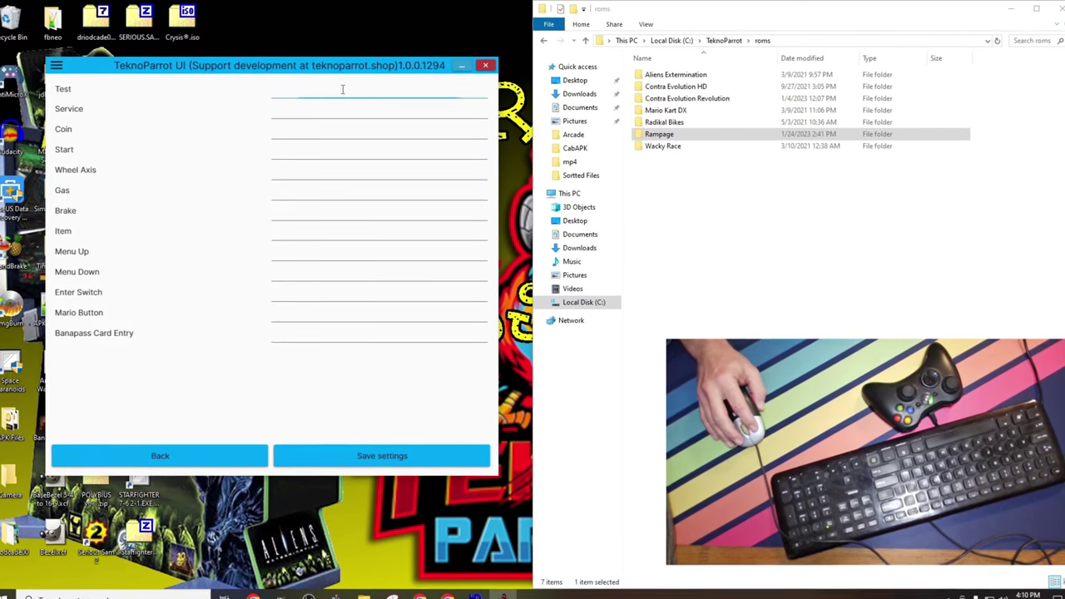
key(d)
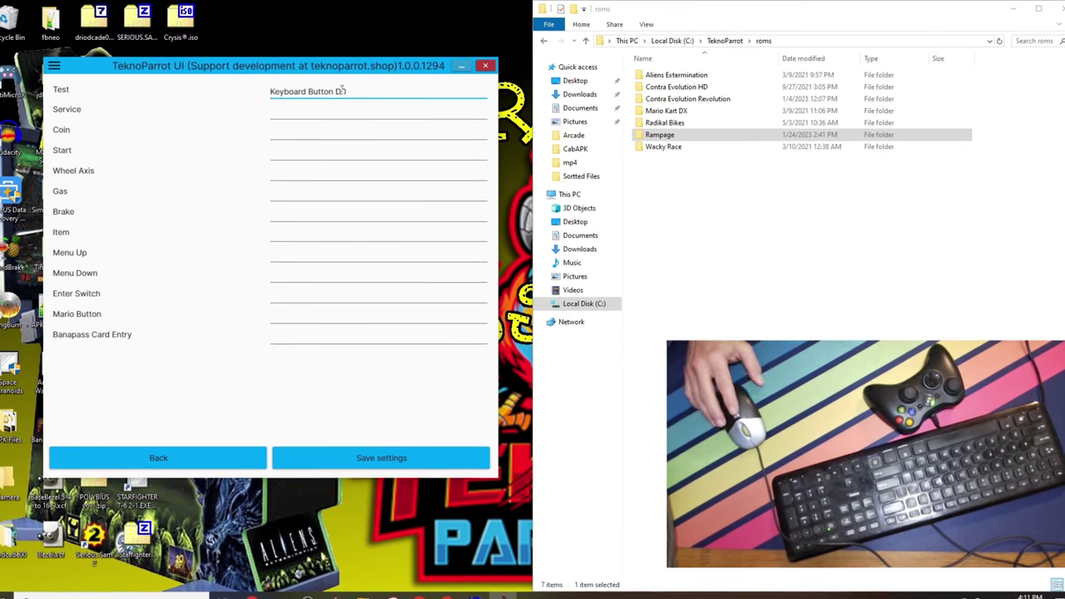
click(331, 114)
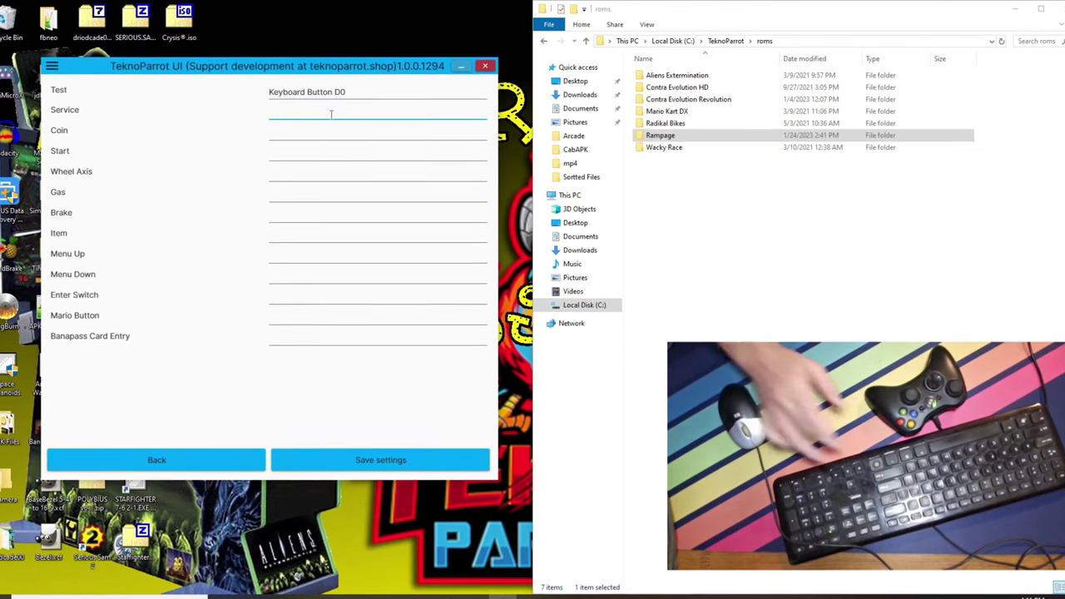
key(9)
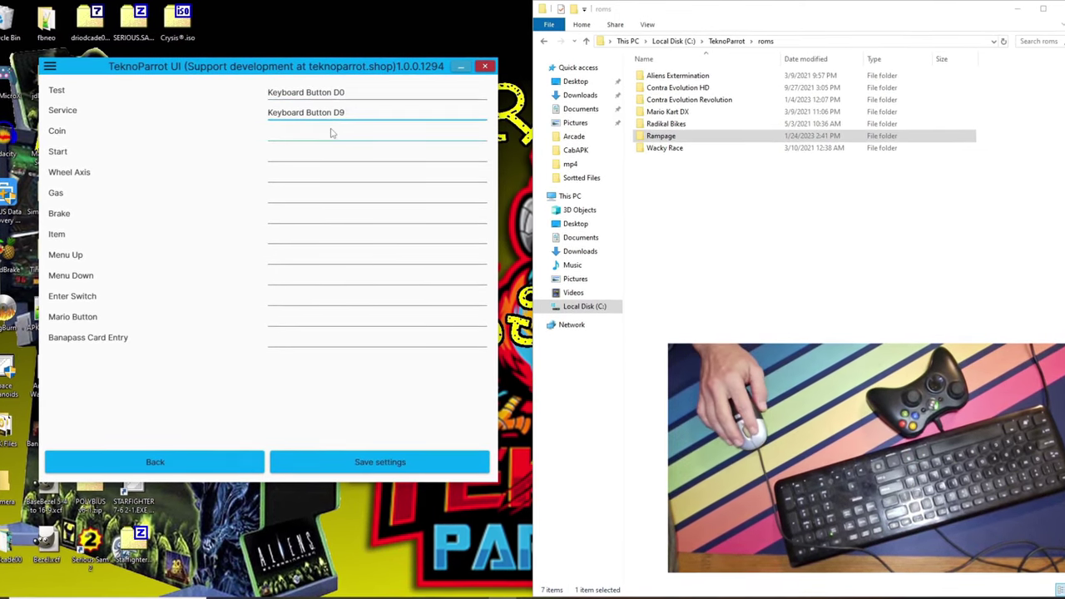
- Assign Gamepad Buttons6 to Coin, Buttons7 to Start, X - to Wheel Axis, Z - to Gas and Z + to Brake
click(331, 133)
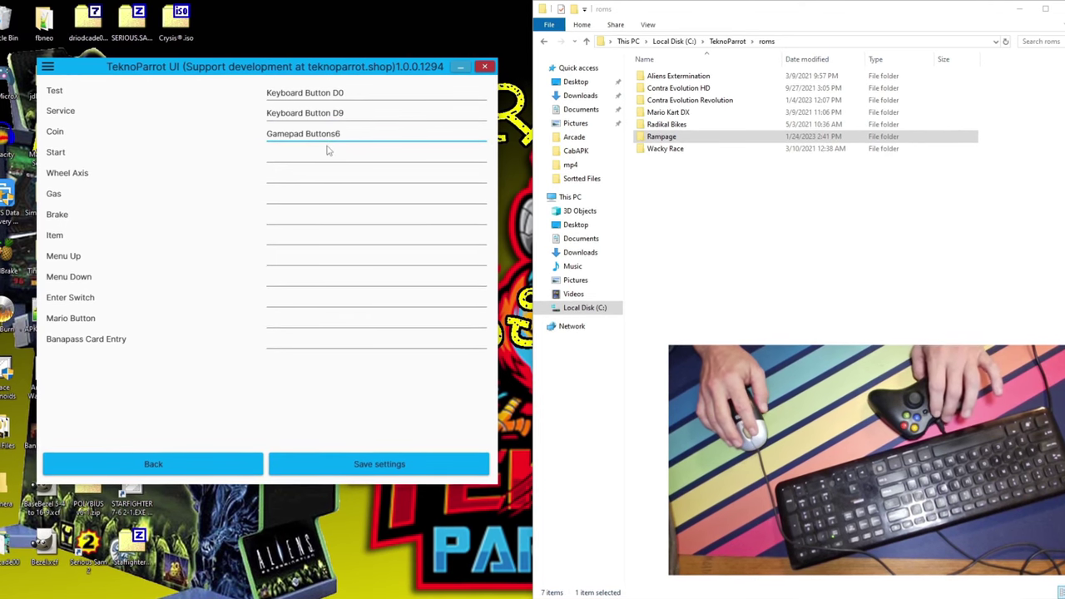
click(328, 155)
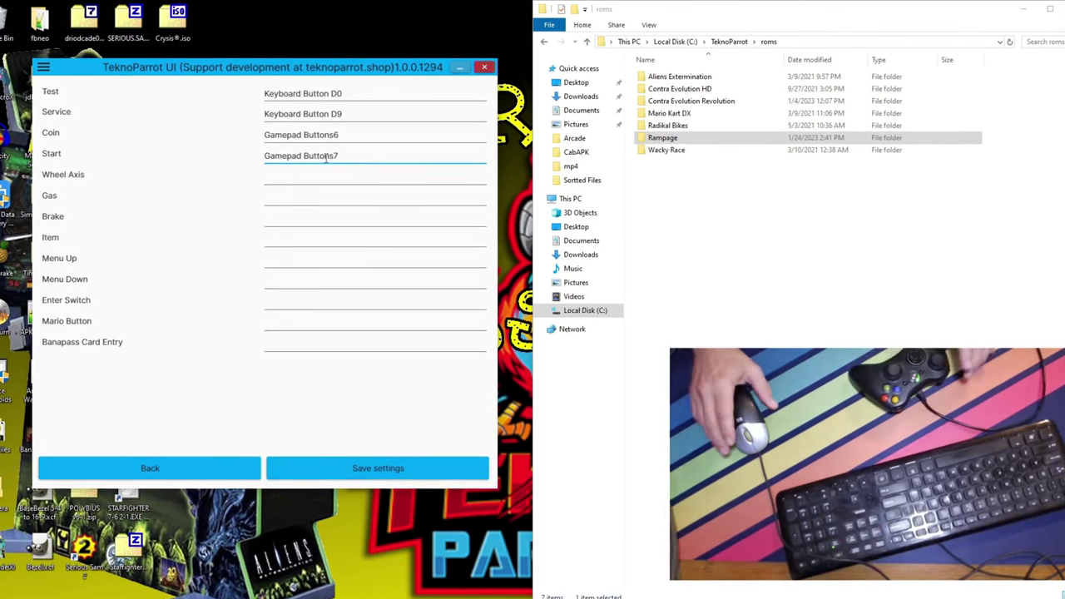
click(317, 177)
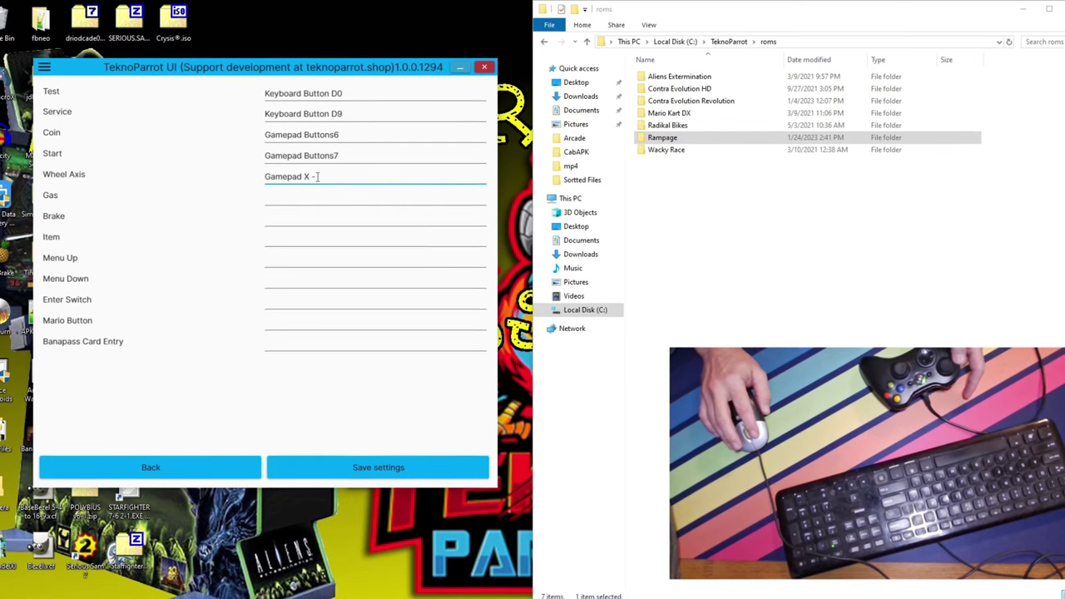
click(311, 199)
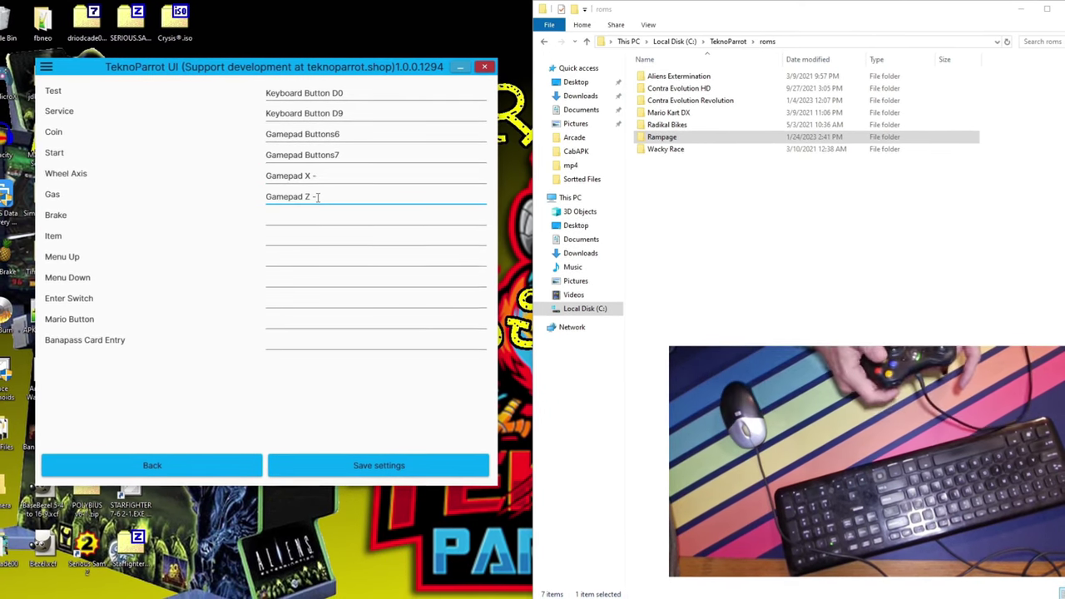
click(314, 215)
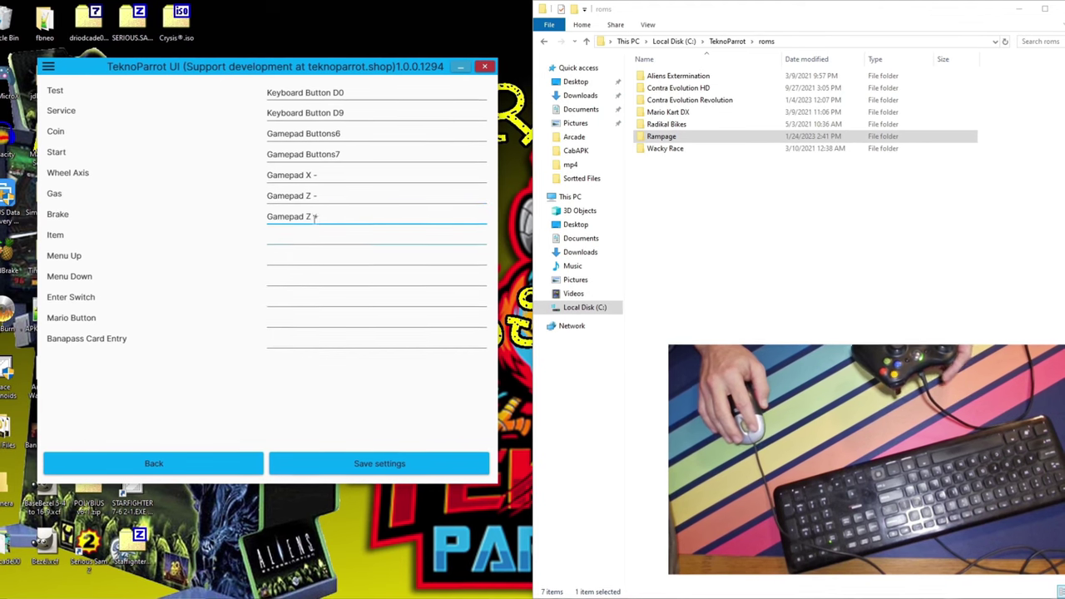
- Assign Gamepad Buttons0 to Item, Buttons5 to Menu Up, Buttons4 to Menu Down, Buttons1 to Enter Switch, Buttons2 to Mario Button, Buttons3 to Banapass, and save
click(318, 236)
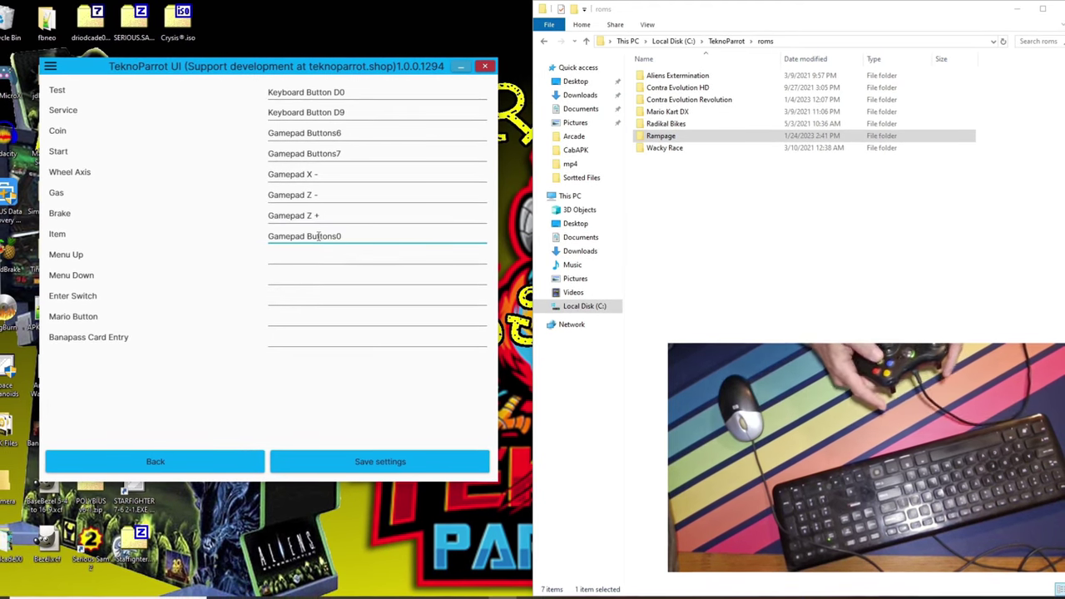
click(313, 255)
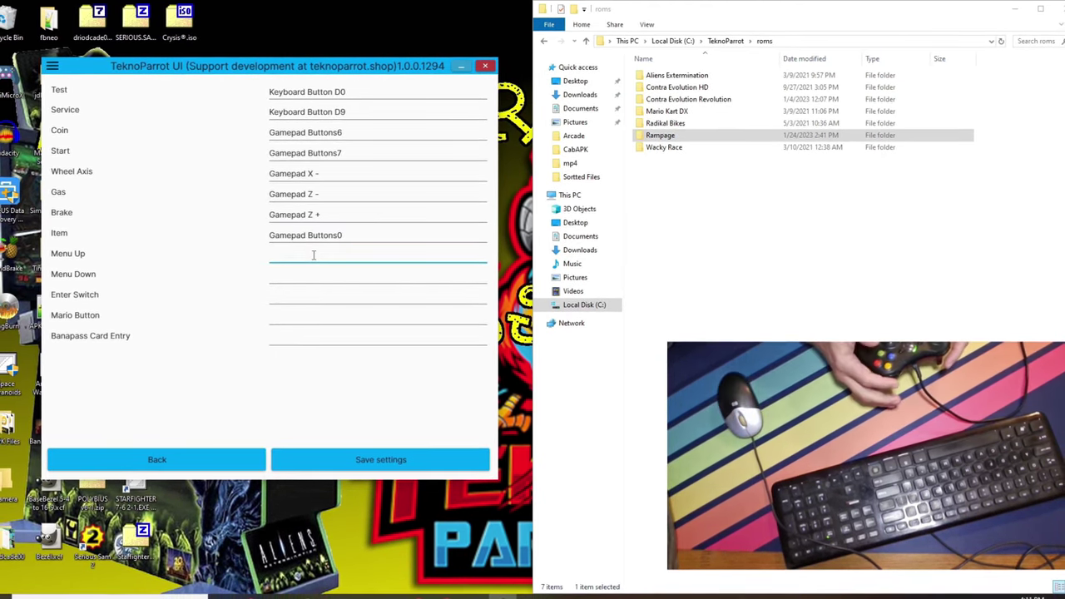
click(303, 275)
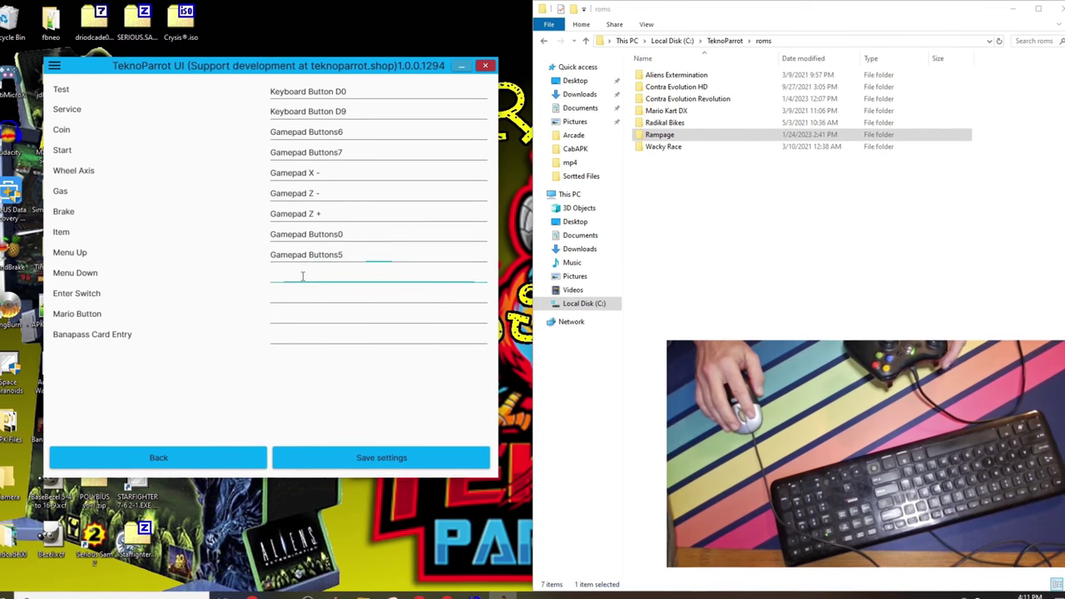
click(312, 293)
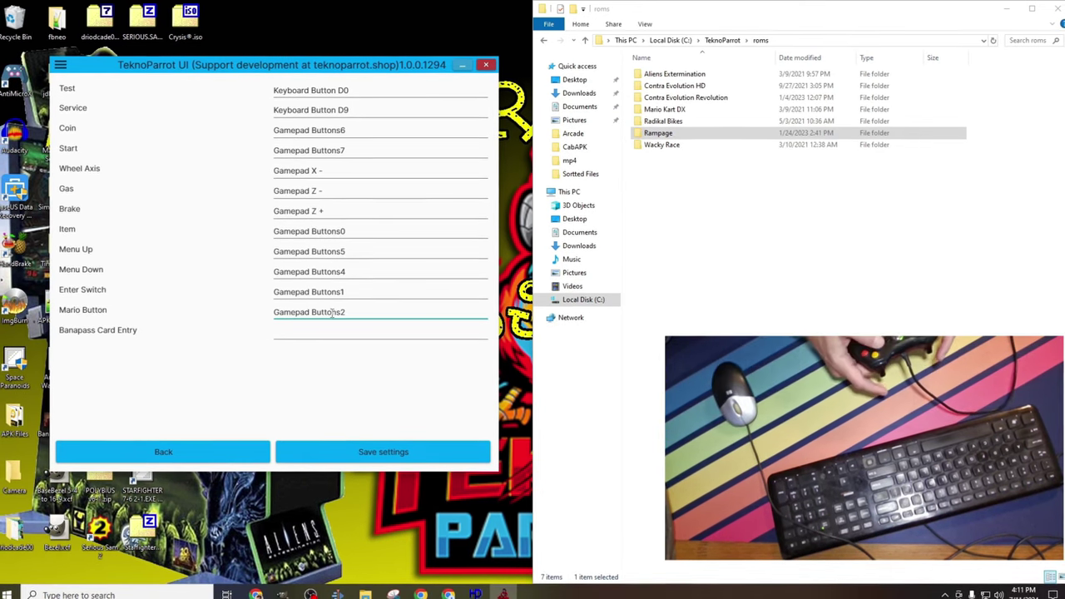
click(328, 332)
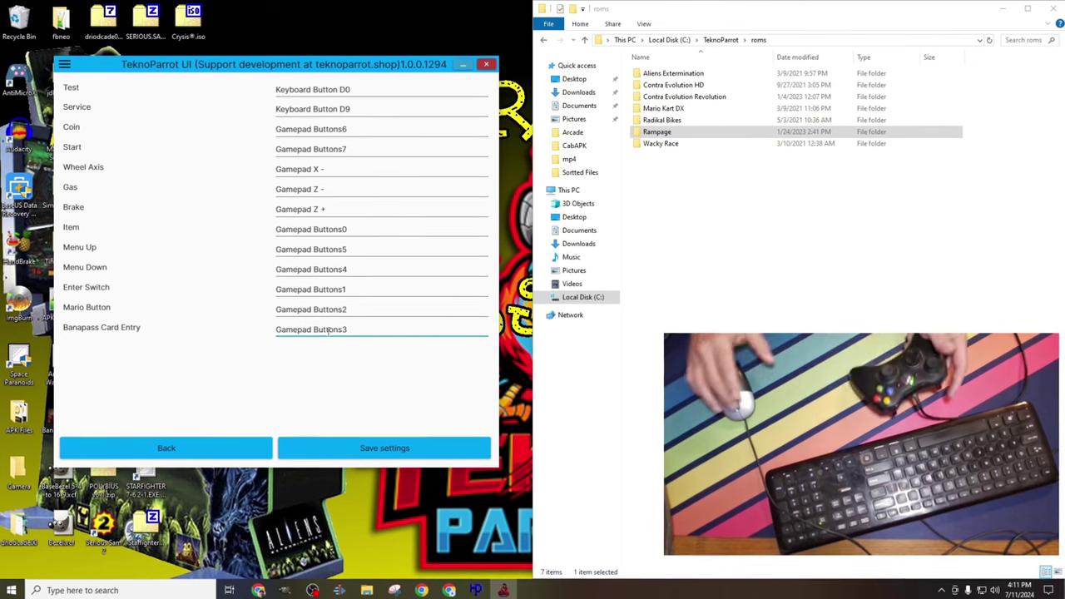
click(384, 450)
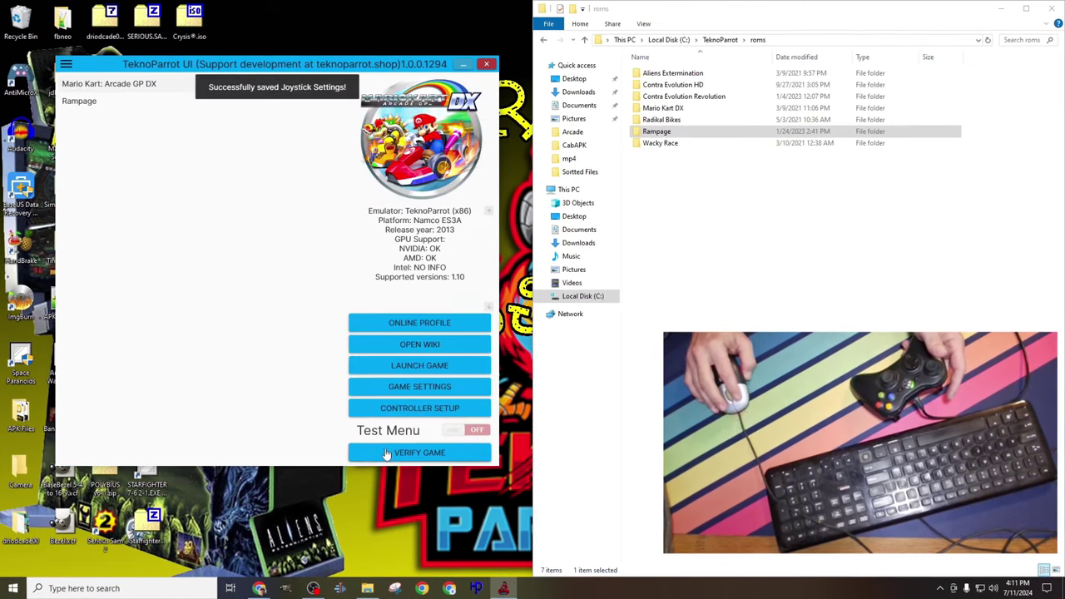
- Try twice to launch Mario Kart: Arcade GP DX, dismissing the error dialog each time
click(425, 365)
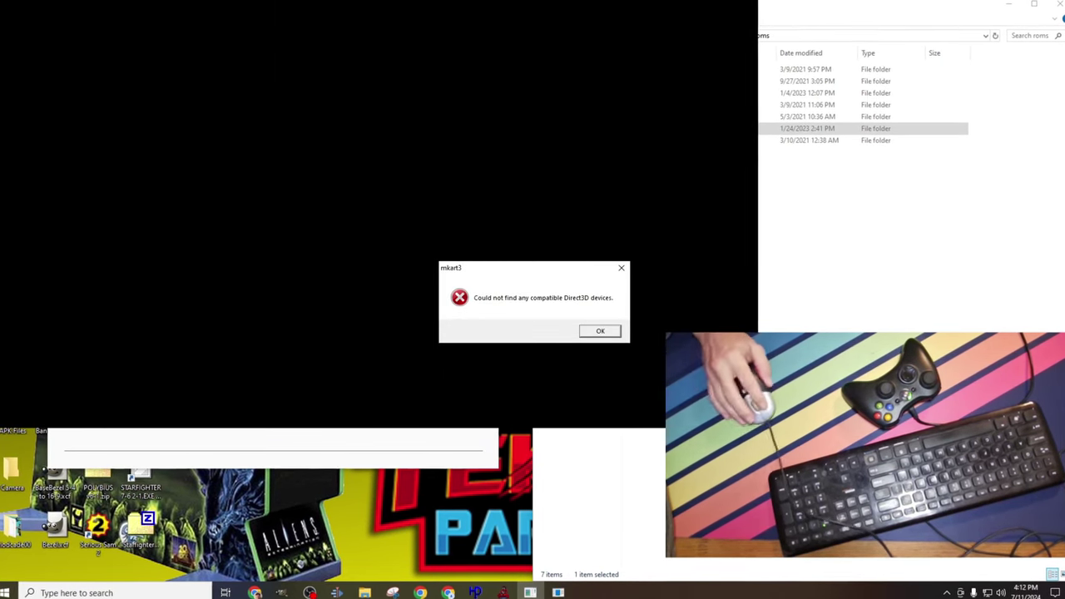
click(601, 330)
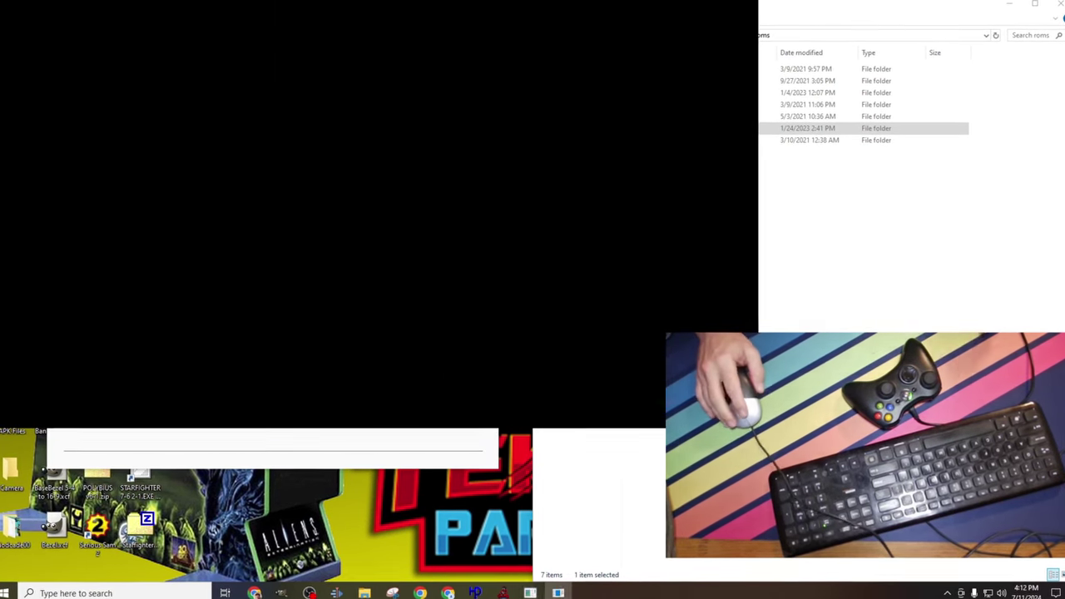
click(424, 366)
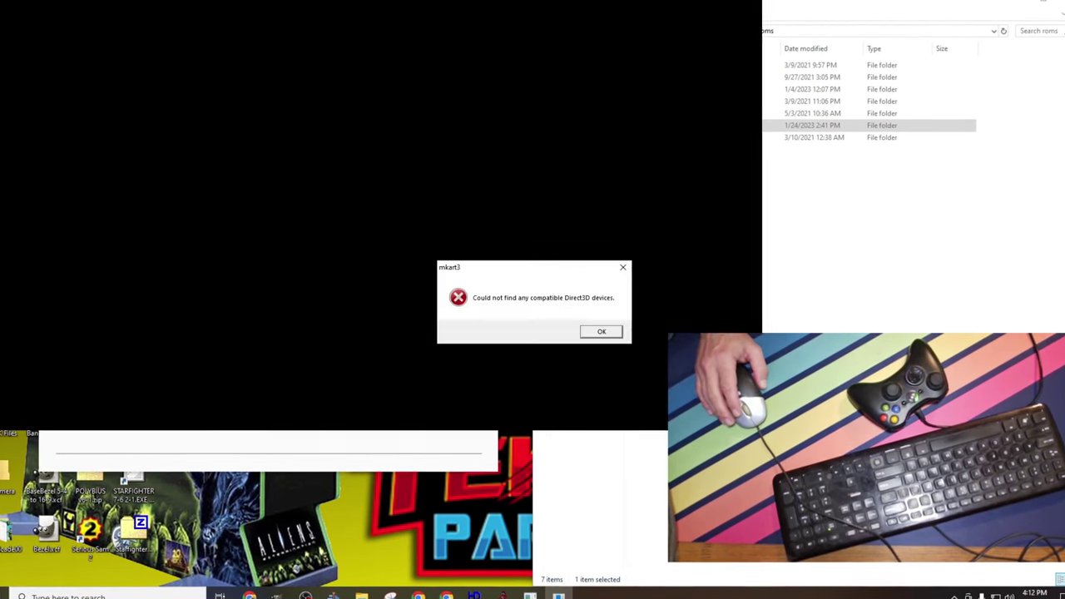
click(602, 331)
- Set Mario Kart's ResolutionWidth to 1920 and ResolutionHeight to 1080 in its game settings, save them and launch the game
click(417, 319)
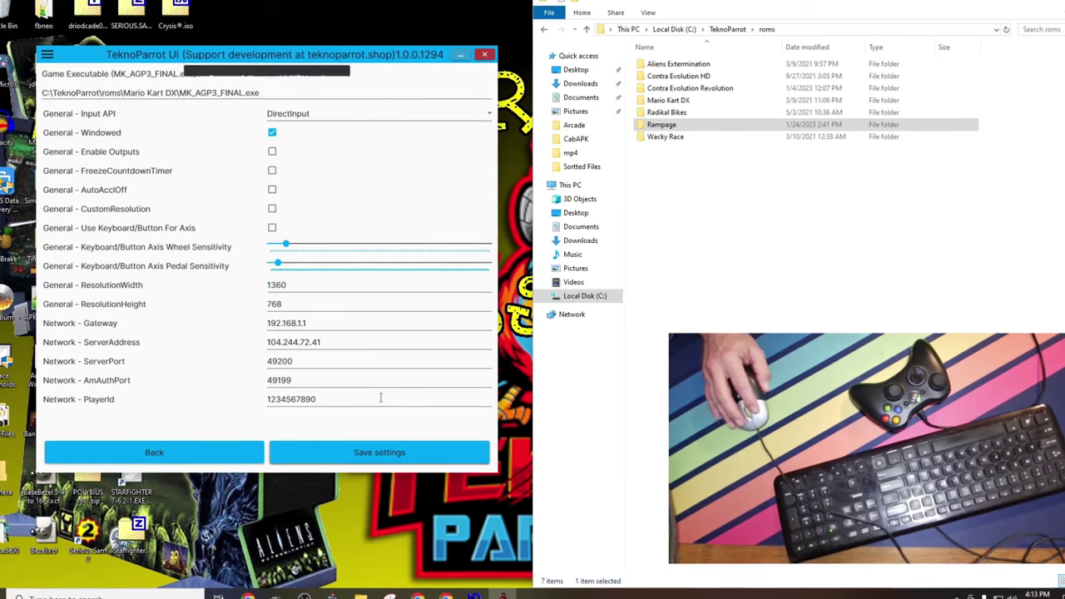
double_click(275, 285)
text(1920)
key(Tab)
text(1080)
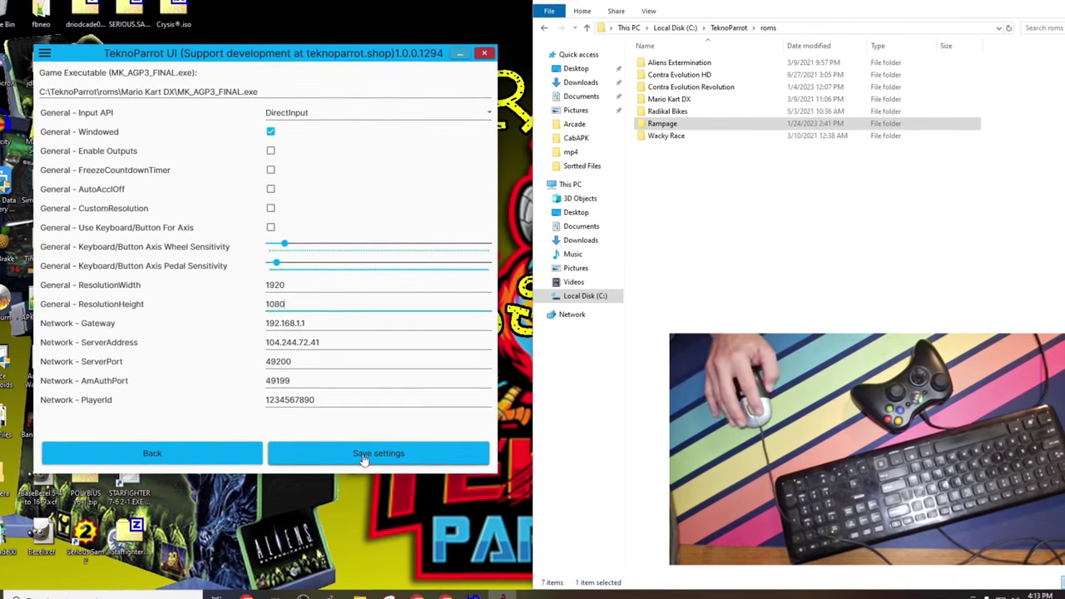
click(379, 453)
click(408, 371)
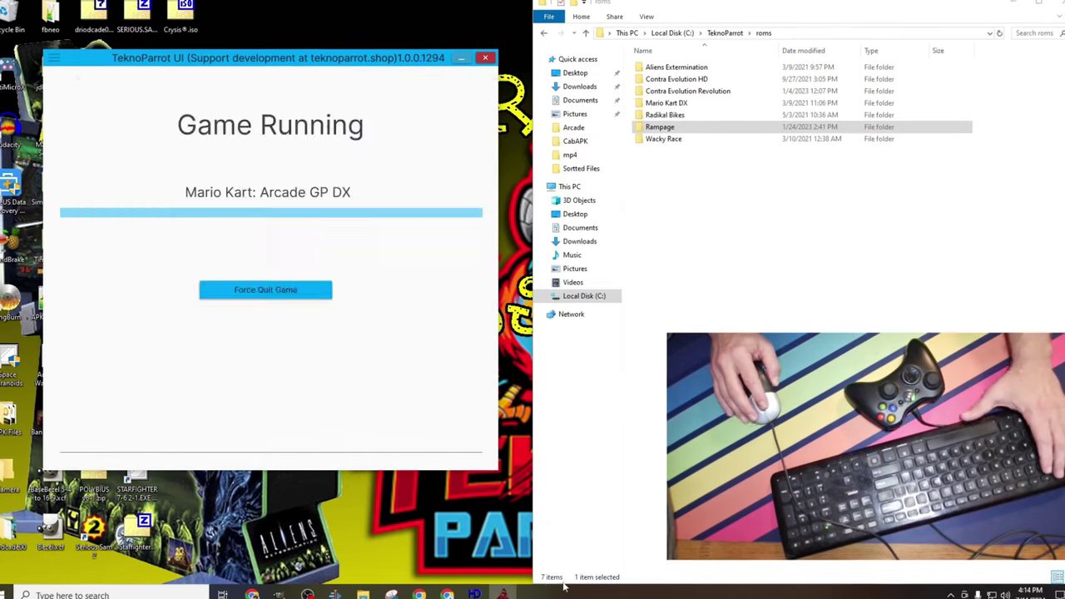
- Turn off Windowed in Mario Kart: Arcade GP DX's game settings, save them and launch the game again
click(372, 396)
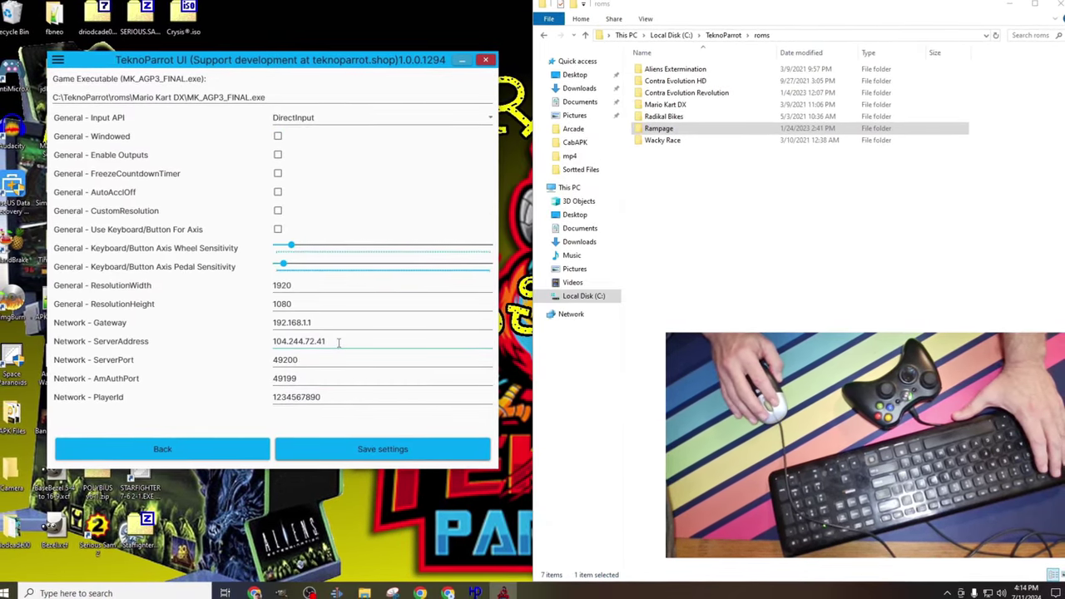
click(376, 447)
click(406, 370)
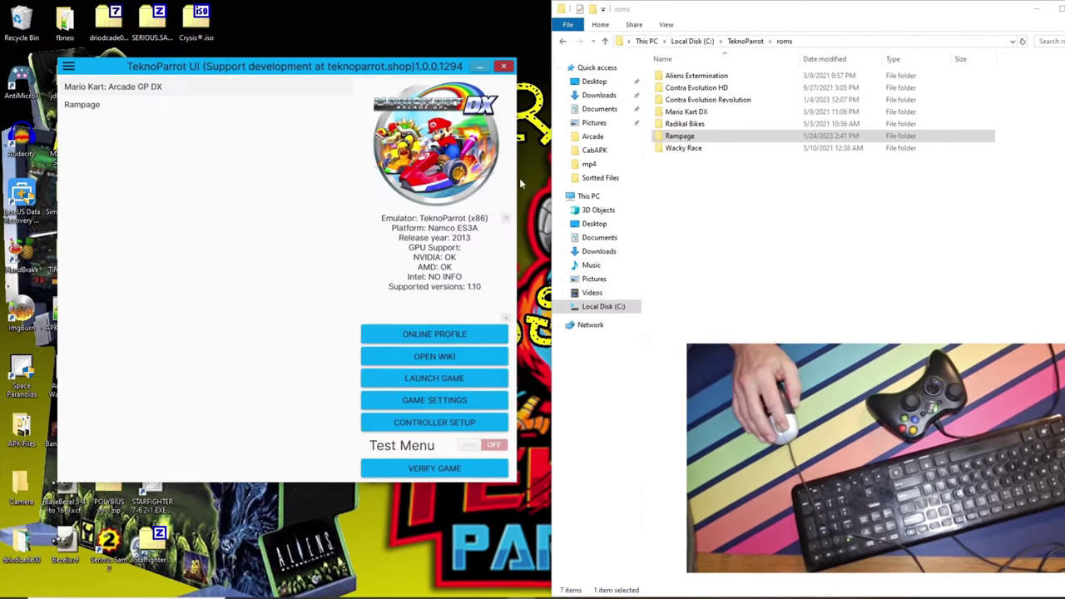
- Open the list of games that can be added and go down it towards Wacky Races
click(69, 67)
click(93, 120)
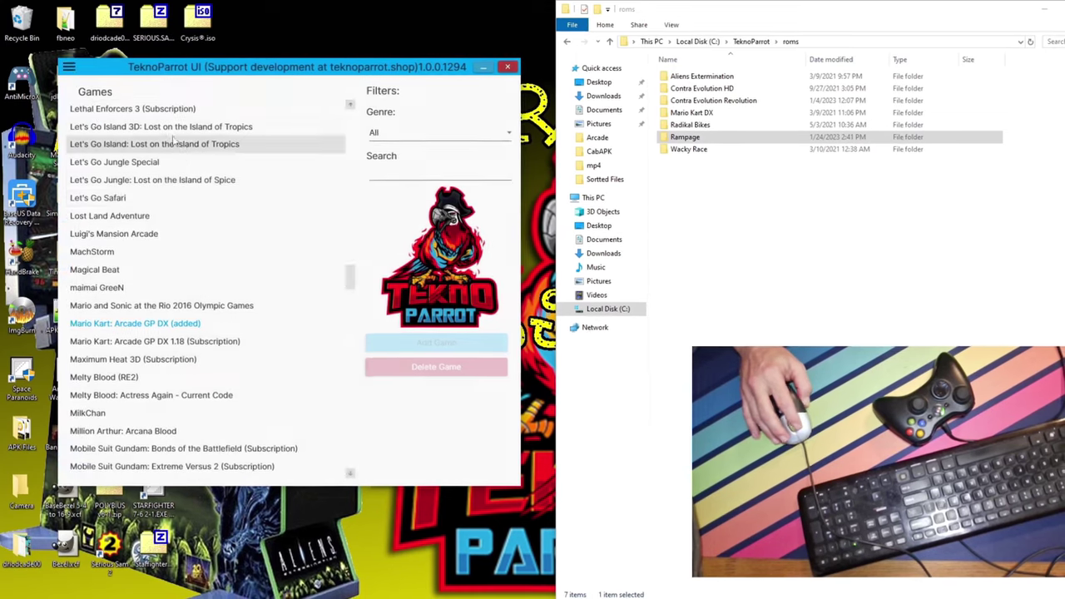
scroll(212, 209, down, 15)
scroll(211, 214, down, 20)
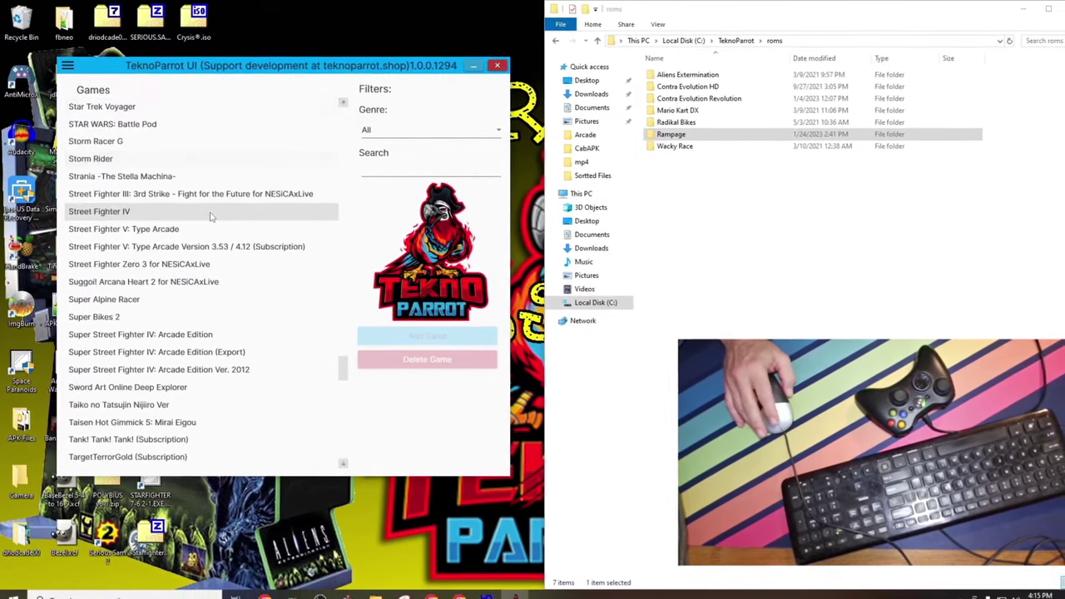
scroll(210, 216, down, 6)
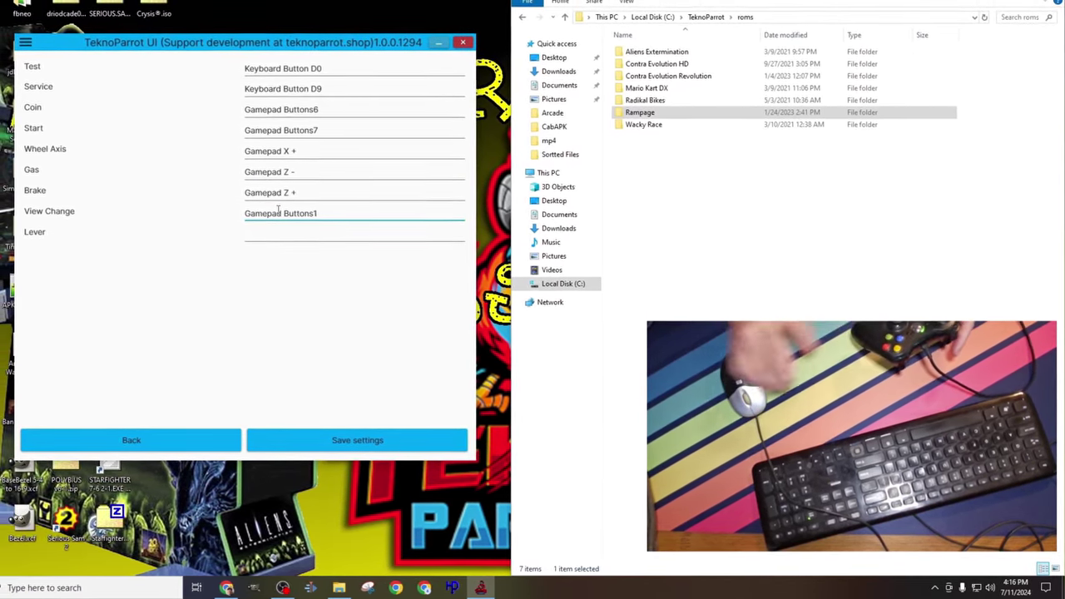
- Assign Gamepad Buttons0 to Lever for Wacky Races, save the controls and start a game
click(269, 234)
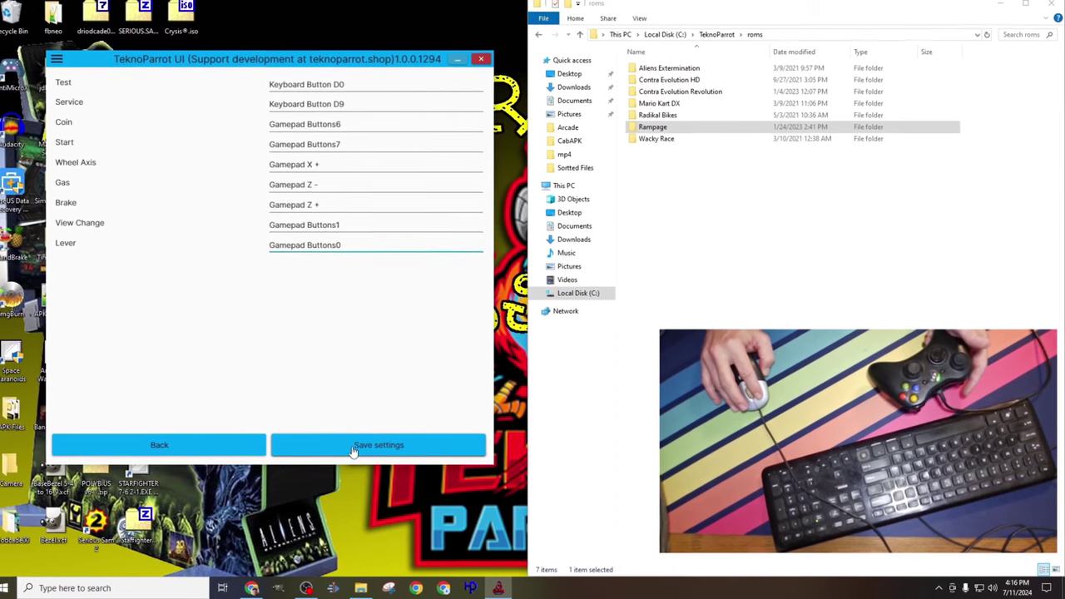
click(355, 449)
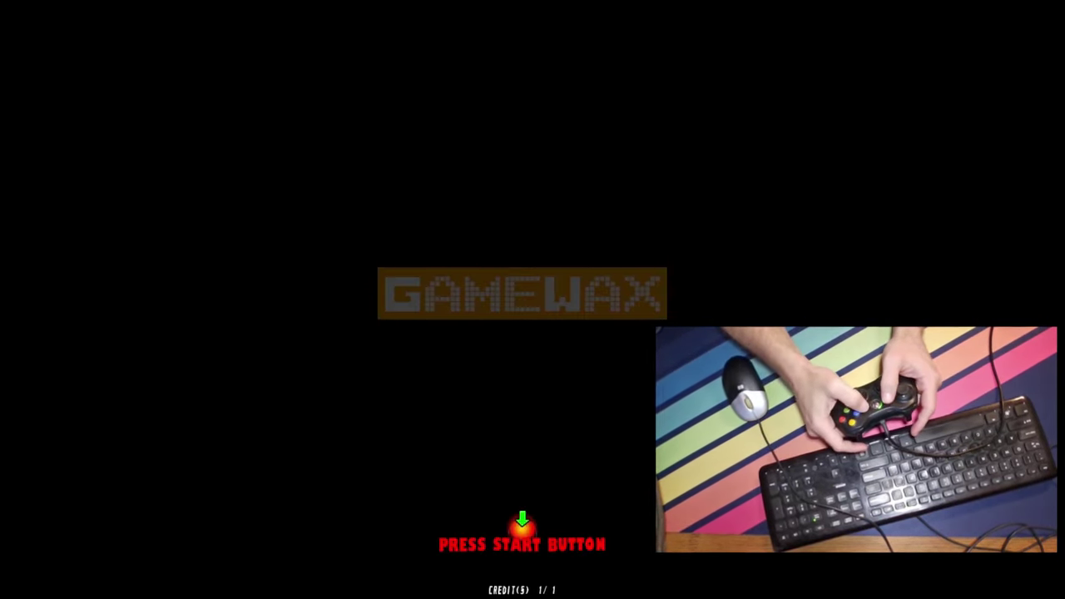
key(1)
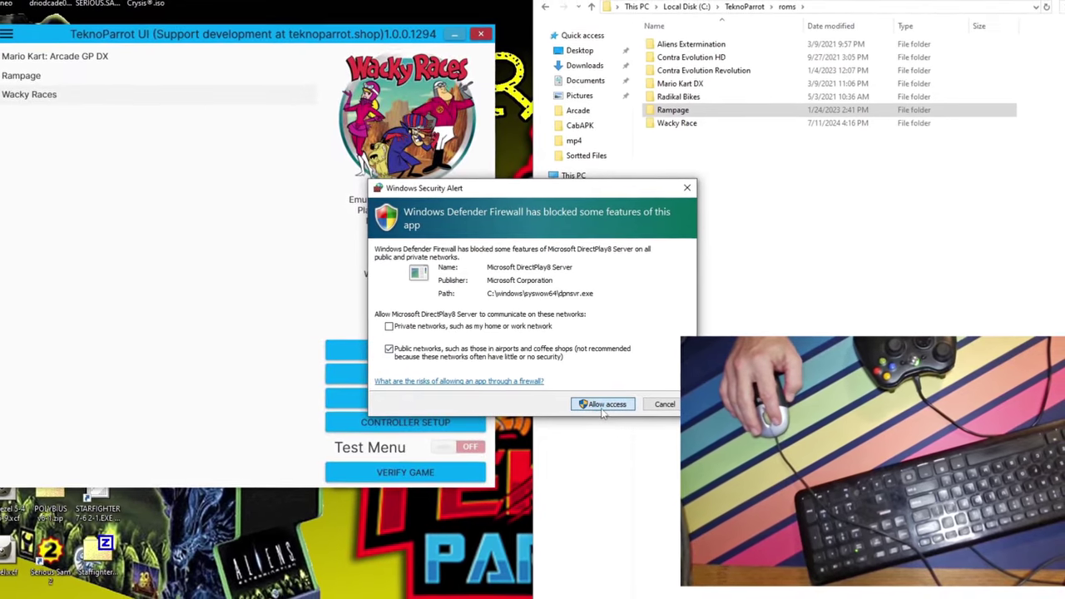
- Allow Microsoft DirectPlay8 Server and launcher.exe through Windows Defender Firewall on public networks
click(601, 404)
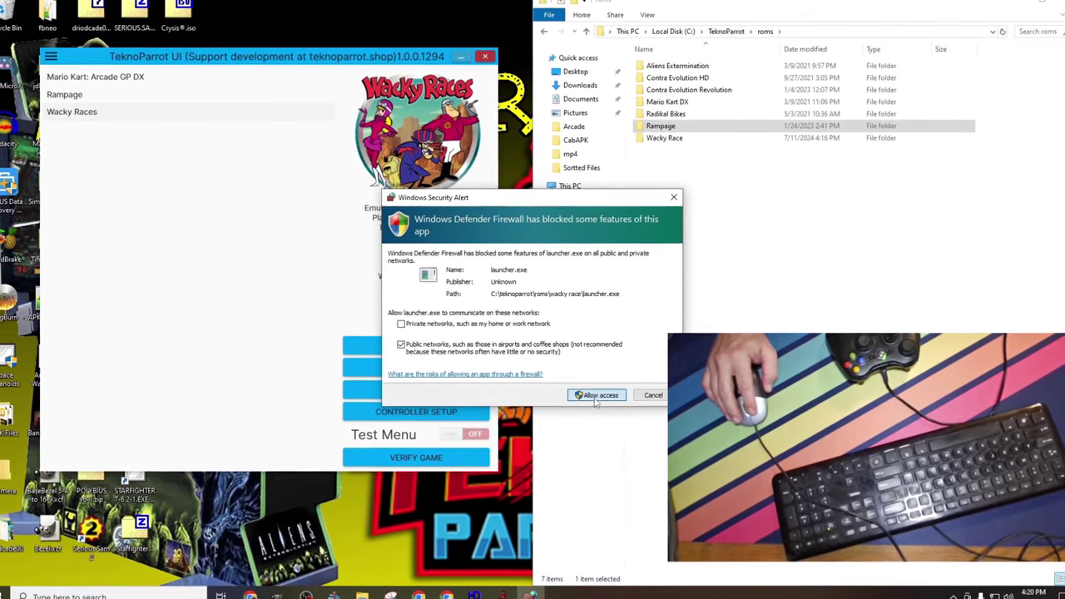
click(597, 399)
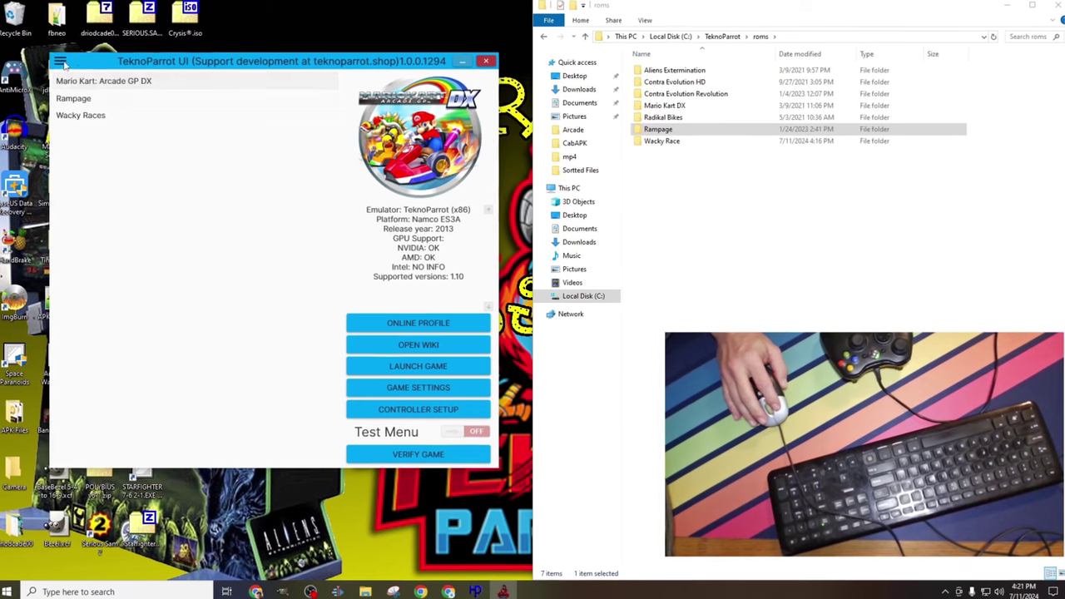
- Find Radikal Bikers (Third-Party Emulator) in the list of available games and add it
click(62, 61)
click(90, 110)
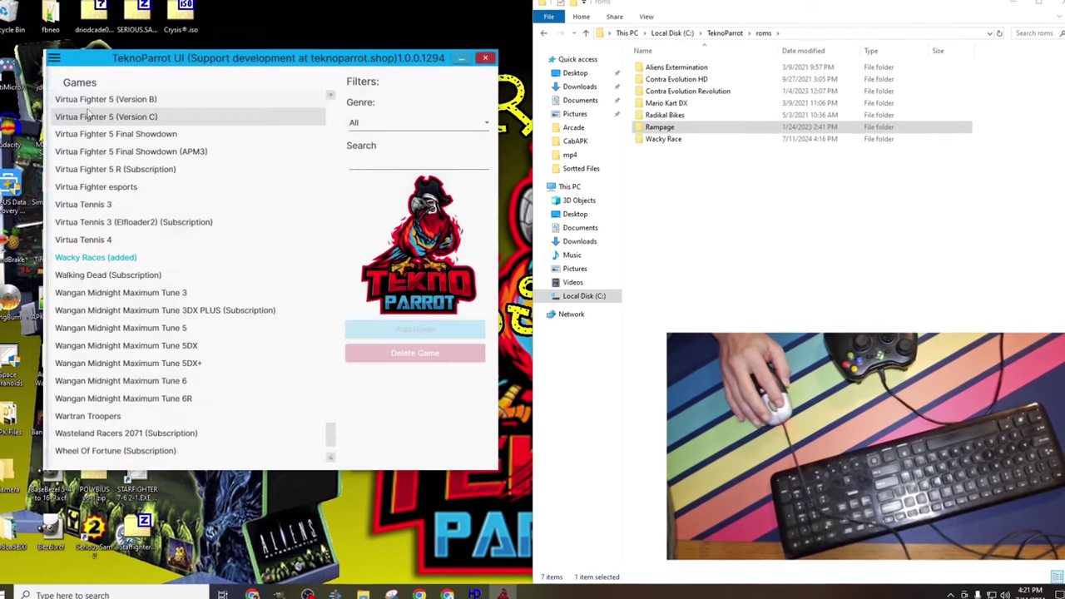
scroll(132, 256, down, 2)
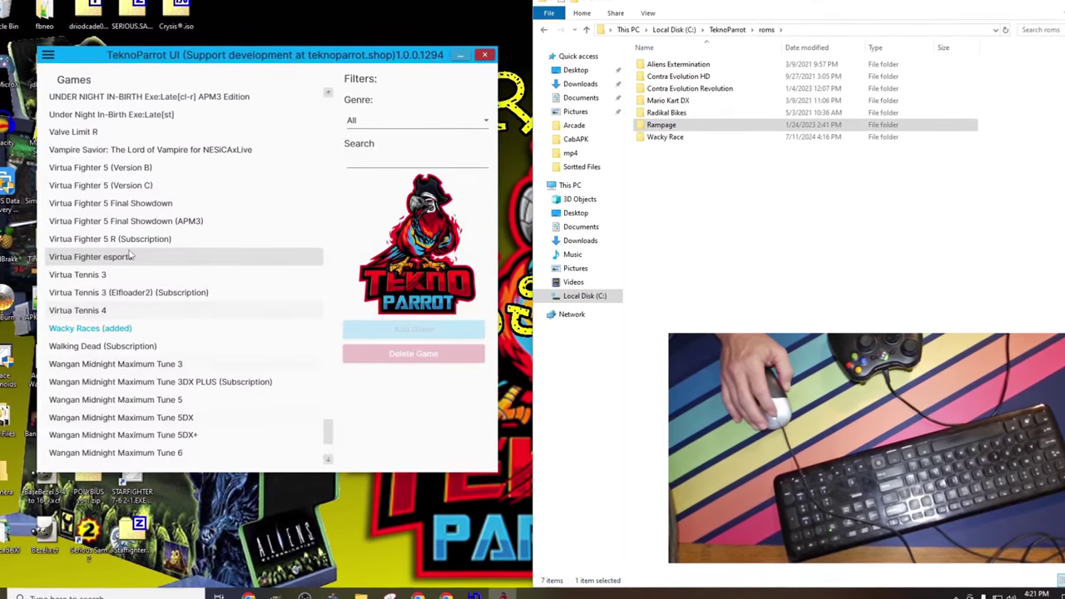
scroll(126, 254, up, 5)
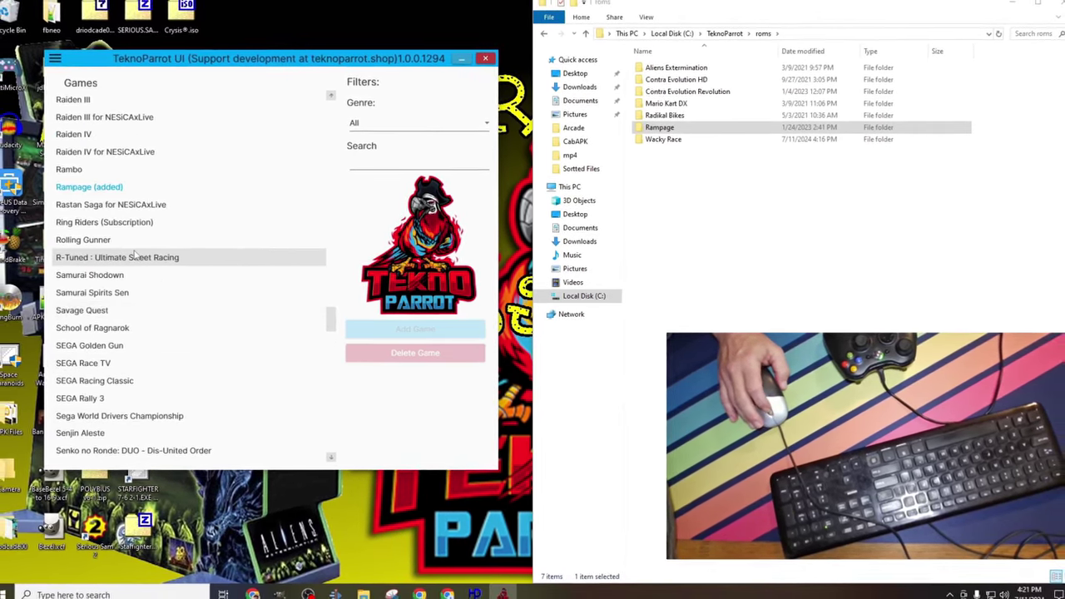
scroll(134, 255, up, 1)
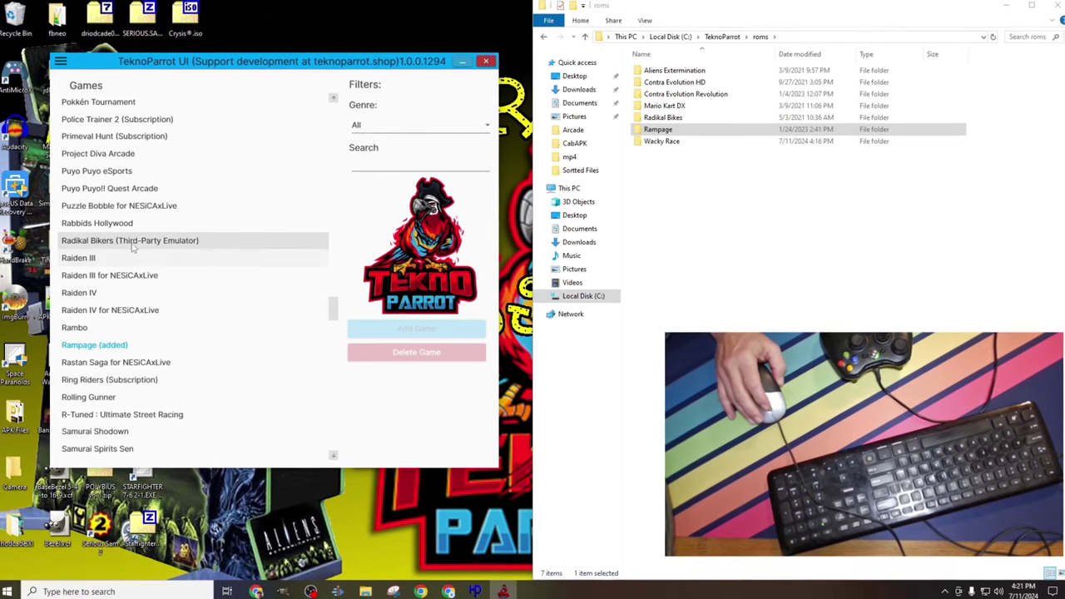
click(133, 244)
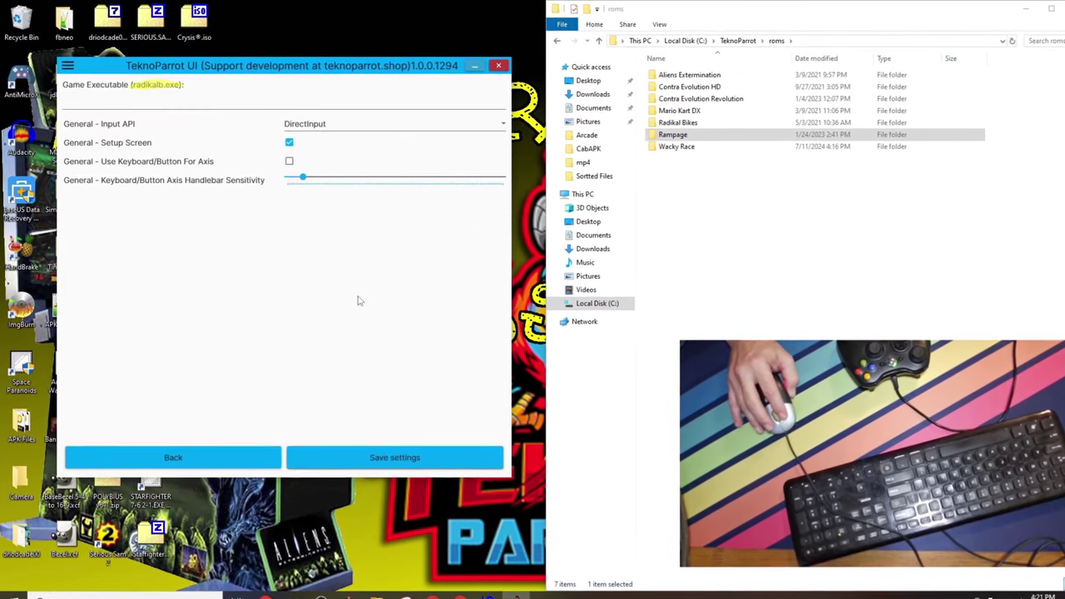
- Turn off Setup Screen for Radikal Bikers, choose radikalb.exe from roms\Radikal Bikes as the game executable, and save the settings
click(292, 145)
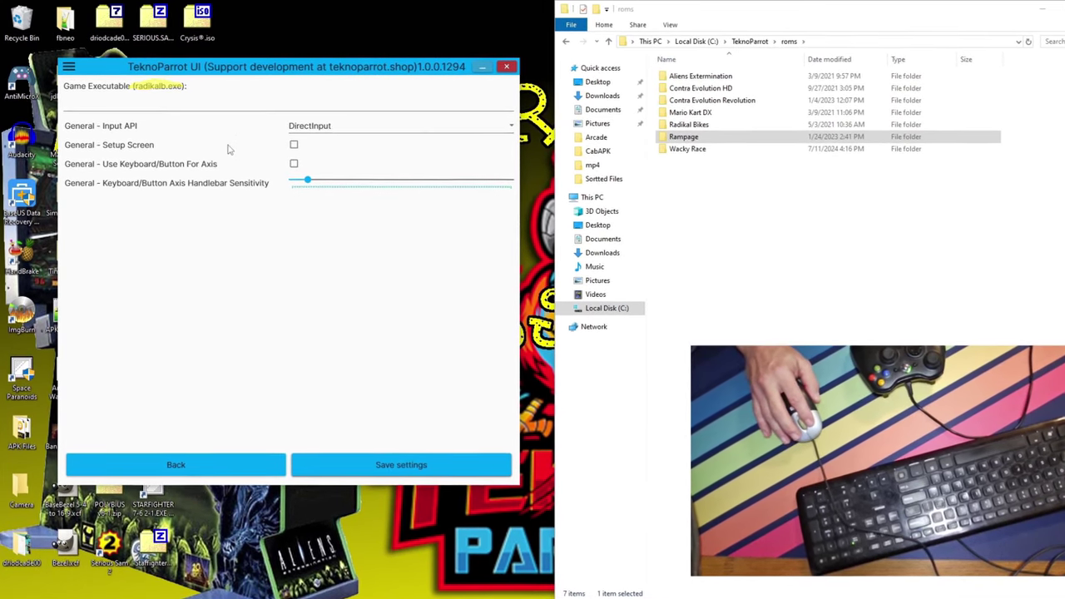
click(225, 102)
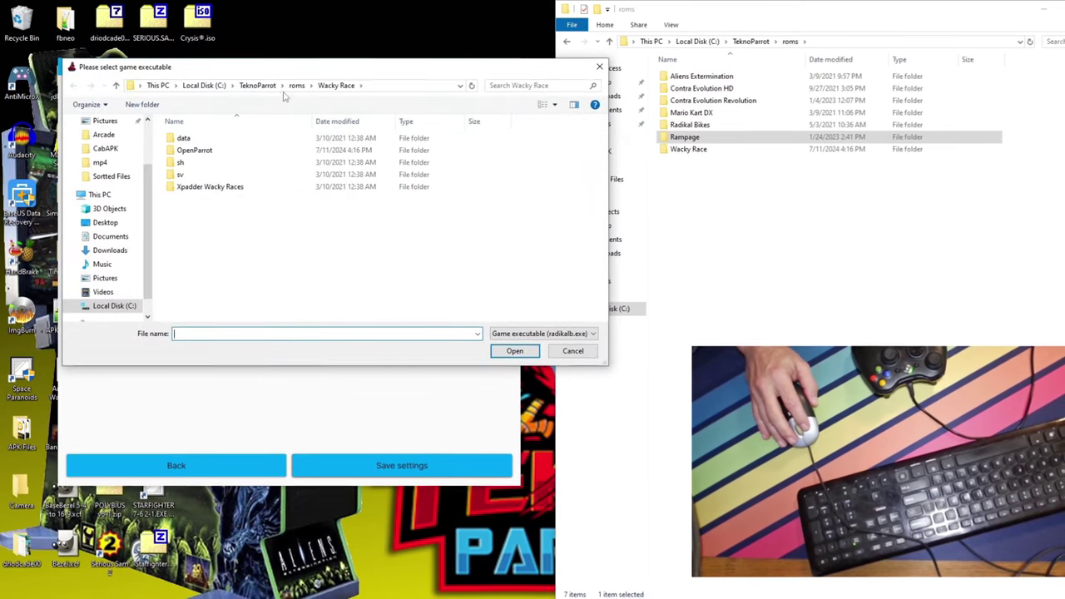
click(297, 85)
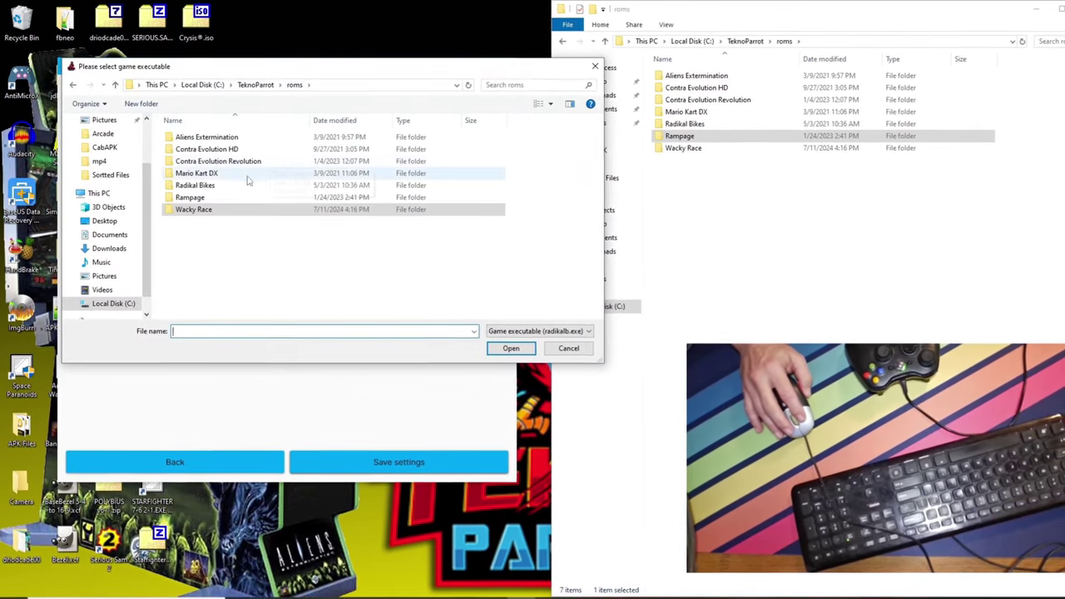
double_click(204, 185)
click(201, 138)
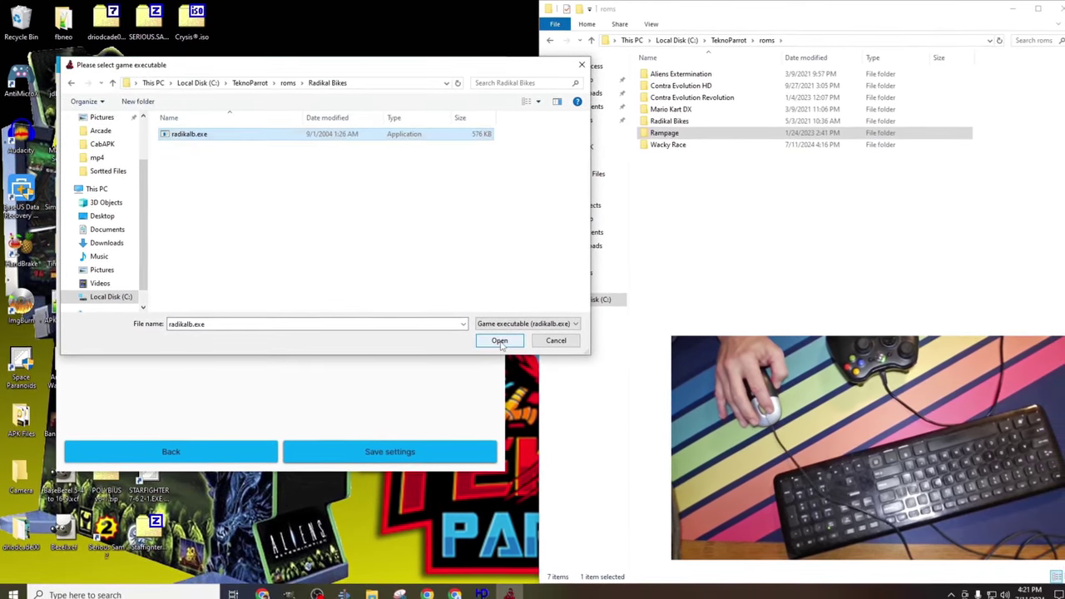
click(502, 345)
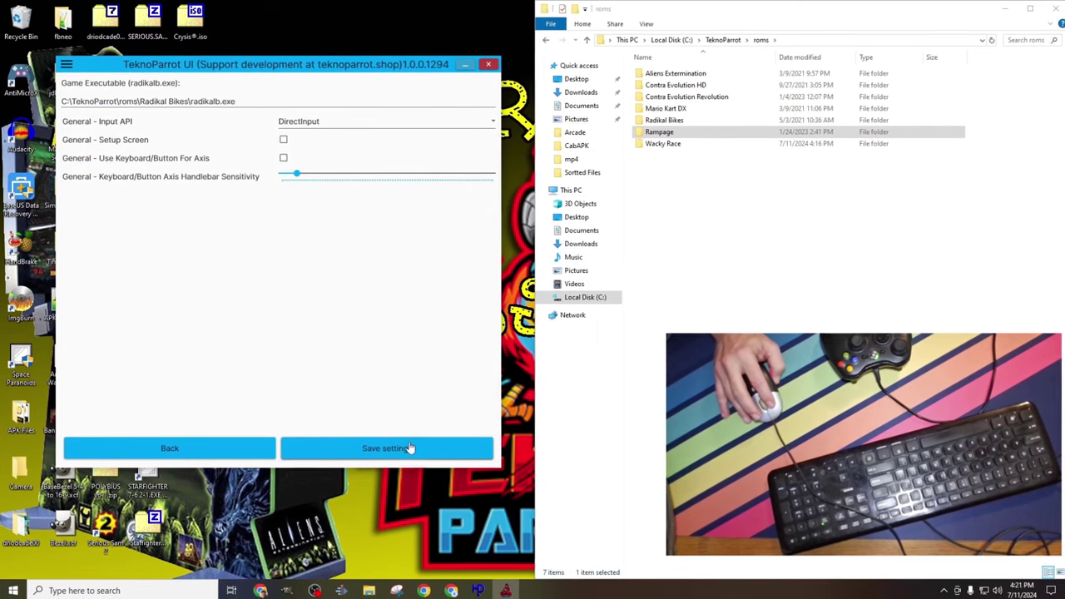
click(405, 447)
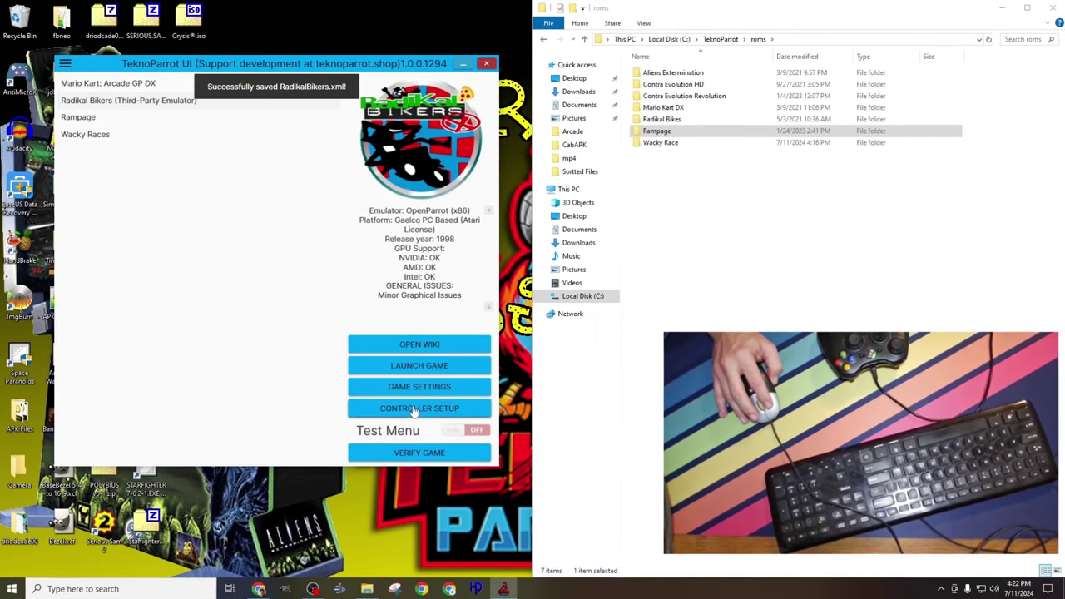
- For Radikal Bikers, assign Keyboard D0 to Test, D9 to Service, and Gamepad Buttons6 to Coin, Buttons5 to Volume Up and Buttons4 to Volume Down
click(398, 407)
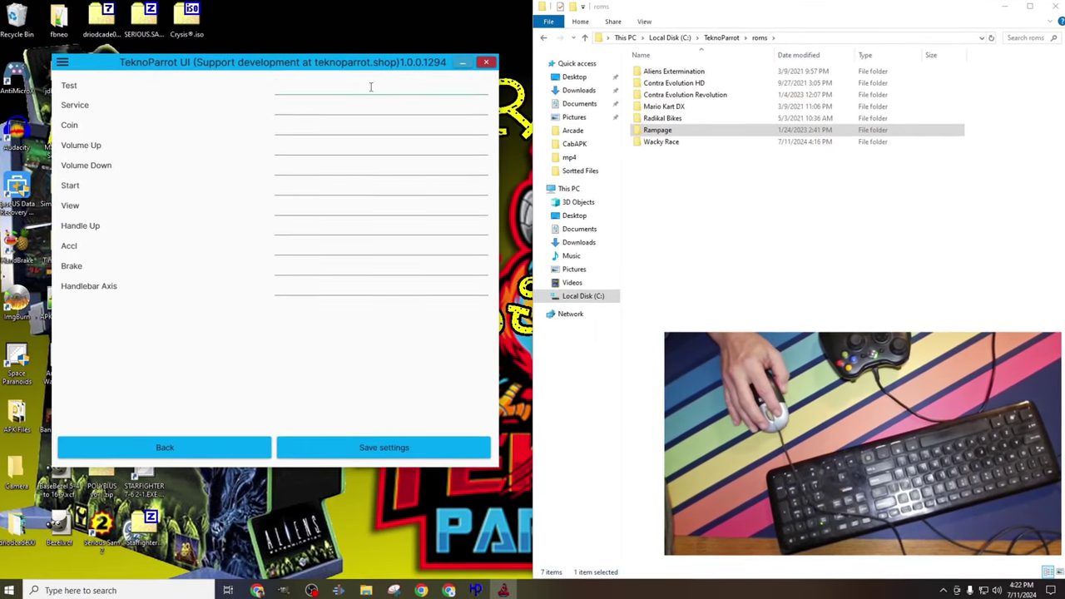
click(371, 85)
key(0)
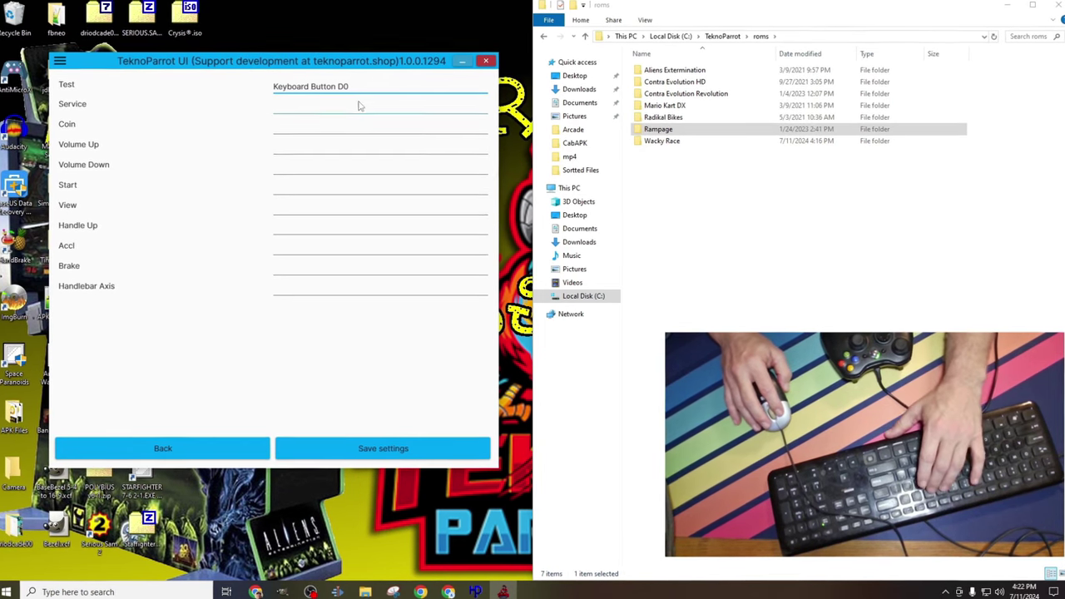
key(9)
click(344, 124)
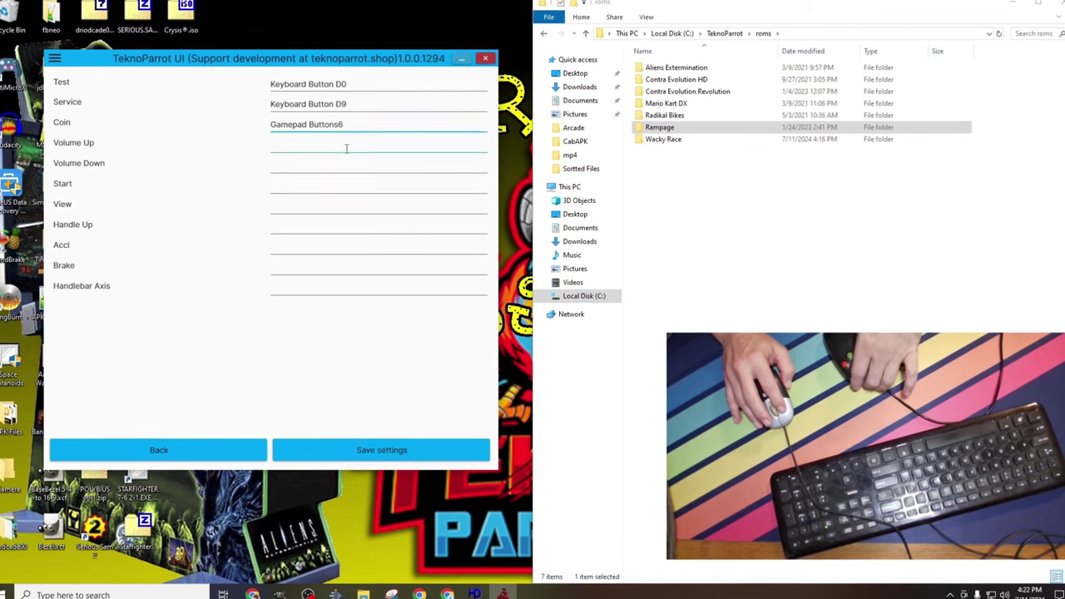
click(346, 149)
click(333, 166)
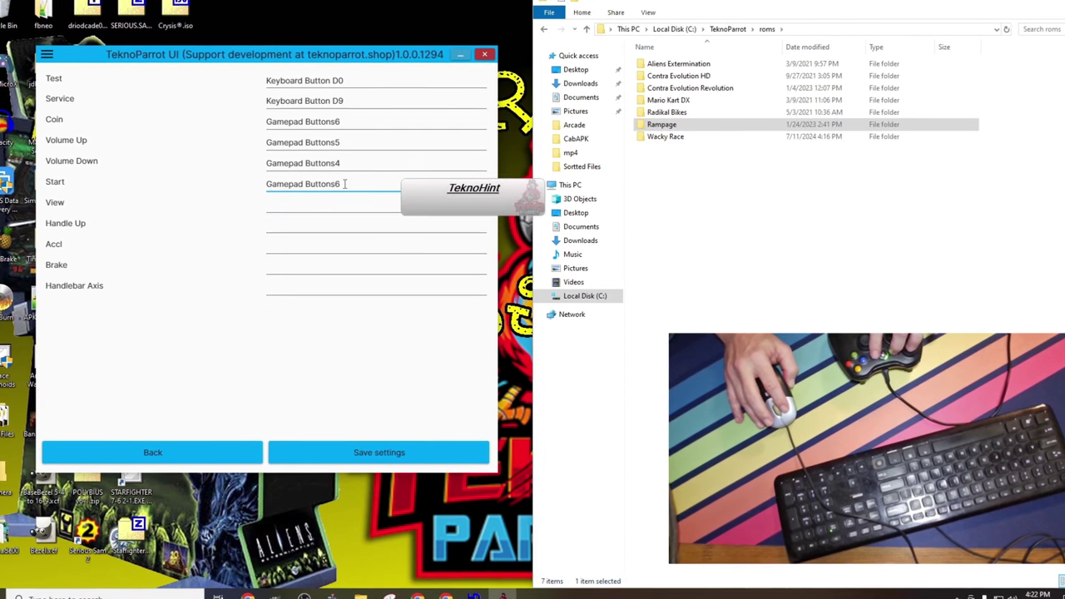
- Assign Gamepad Buttons7 to Start, Buttons1 to View, Buttons2 to Handle Up and Buttons1 to Accl, and map Brake and Handlebar Axis
click(344, 184)
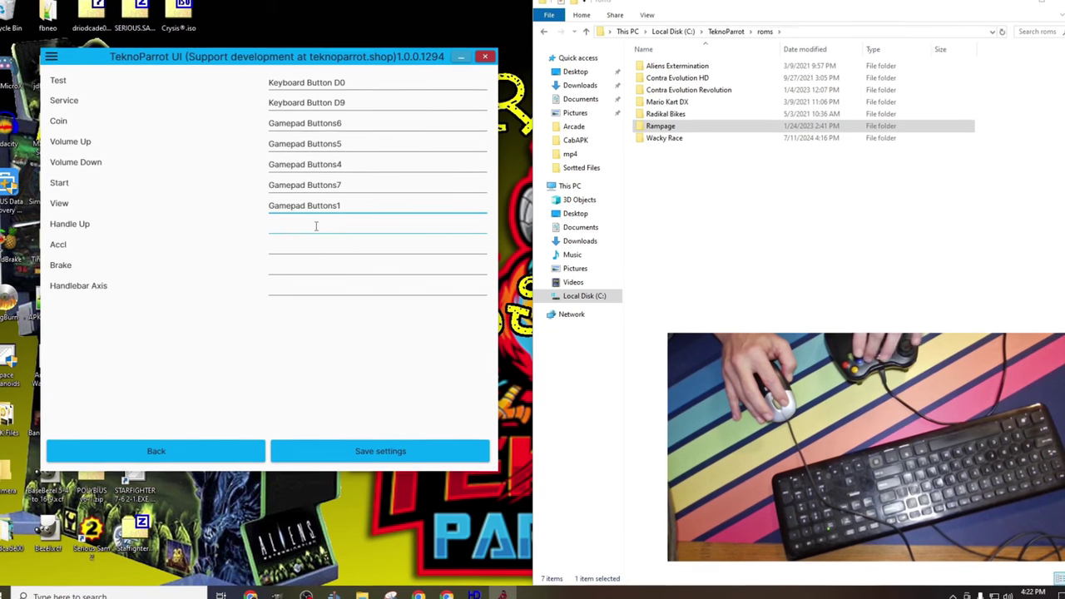
click(317, 226)
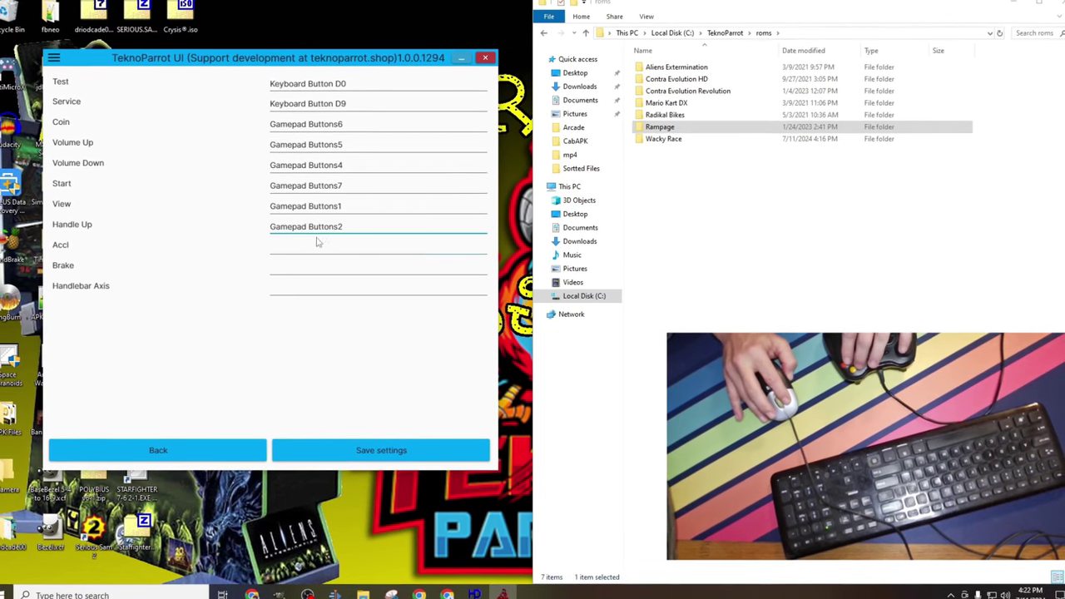
click(328, 248)
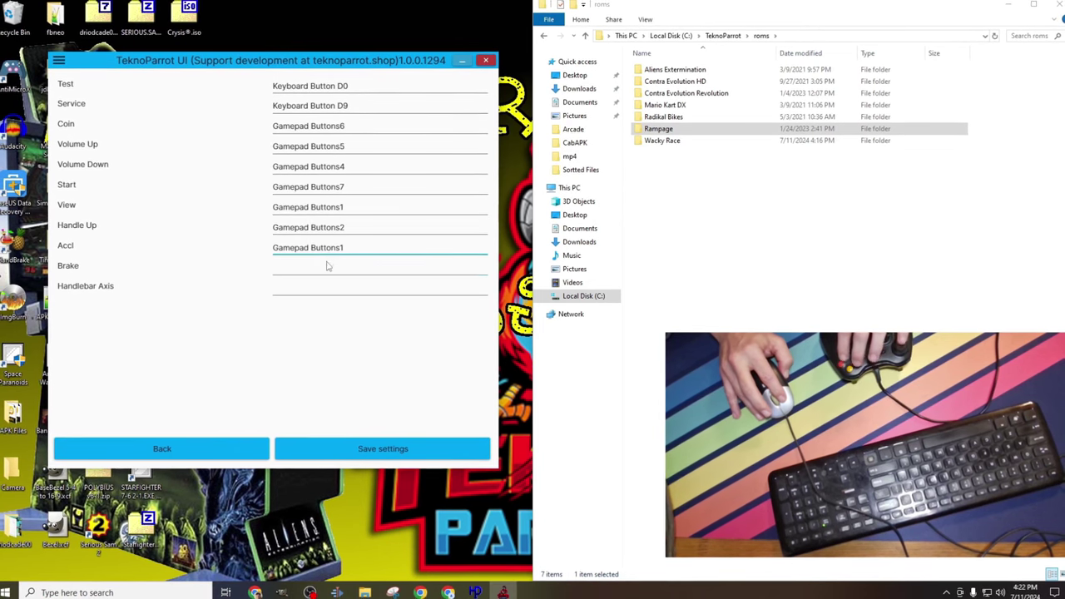
click(327, 268)
click(325, 285)
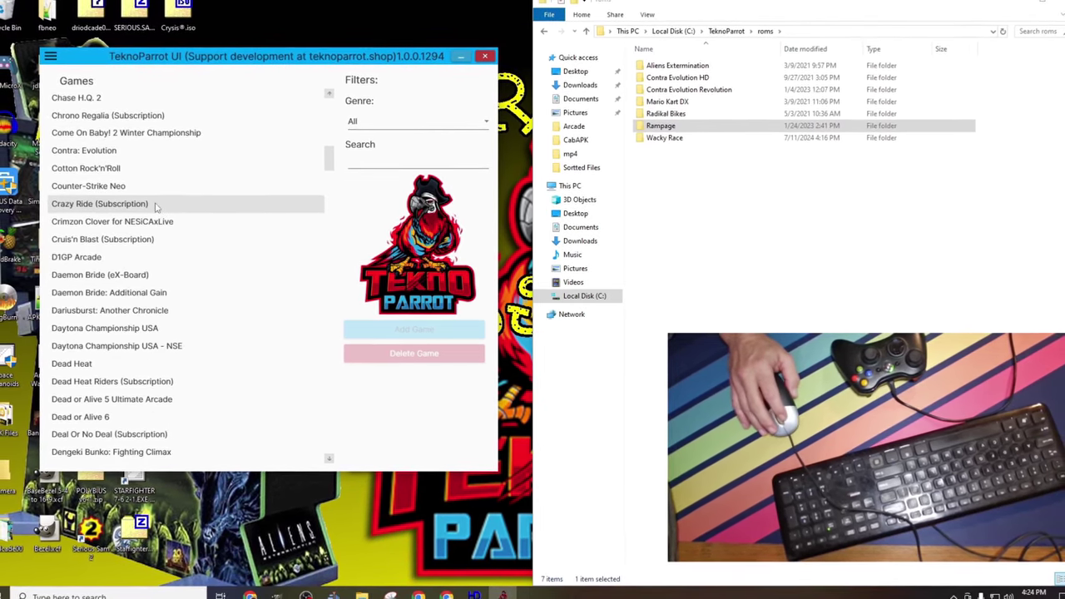
- Add Contra: Evolution and save its settings with AMContra.exe from roms\Contra Evolution HD as the game executable
click(150, 152)
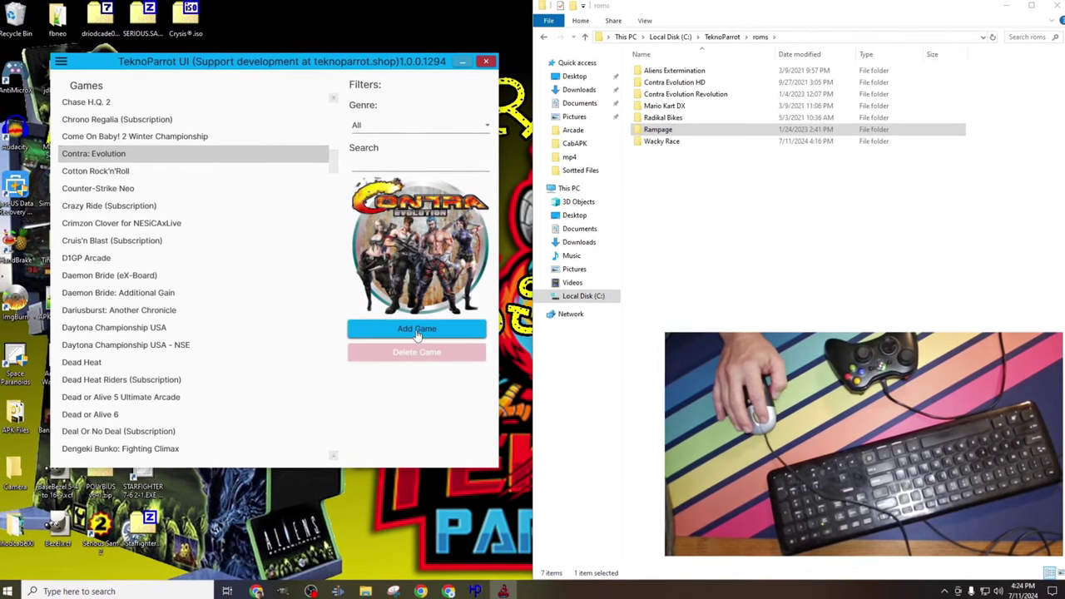
click(418, 333)
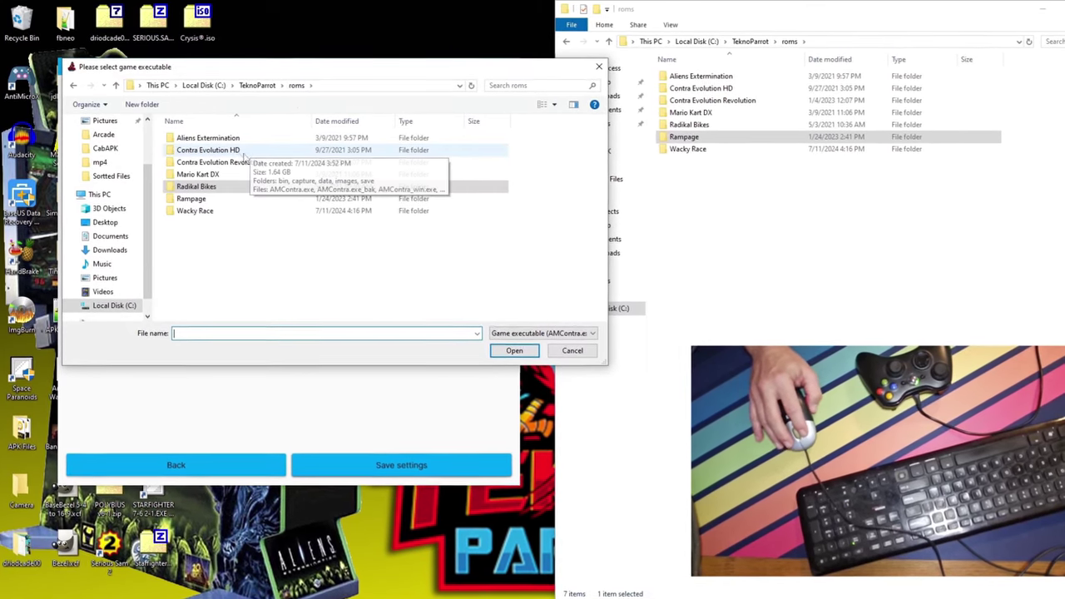
double_click(240, 153)
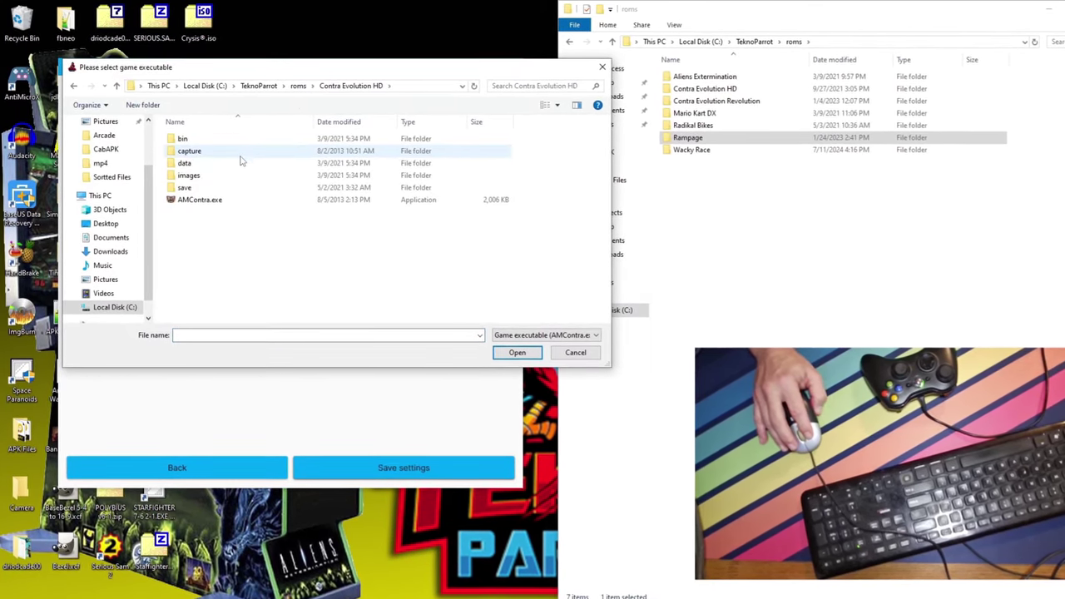
click(499, 350)
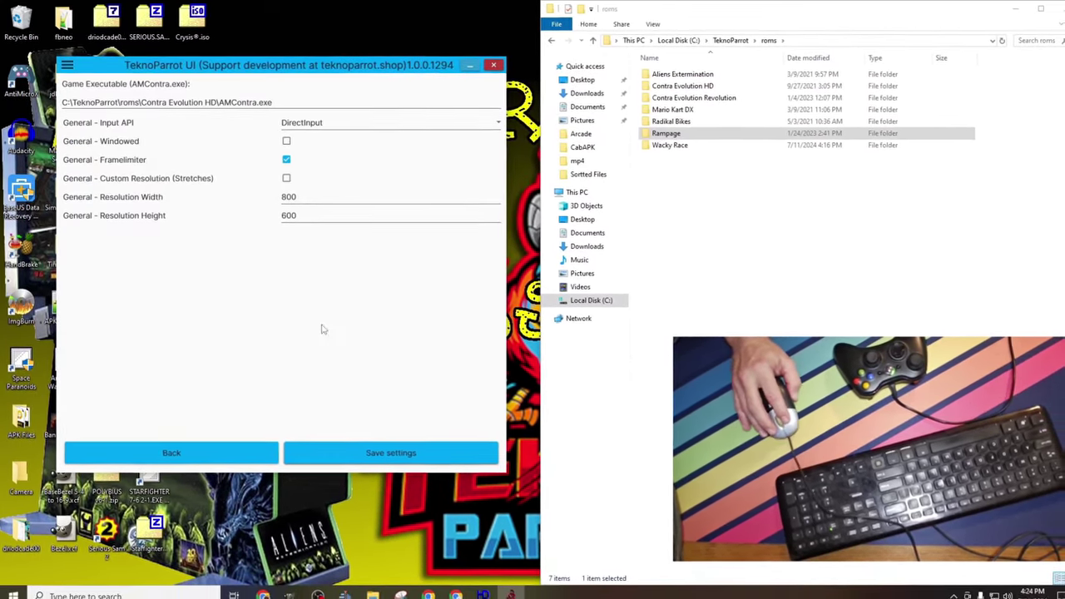
click(379, 441)
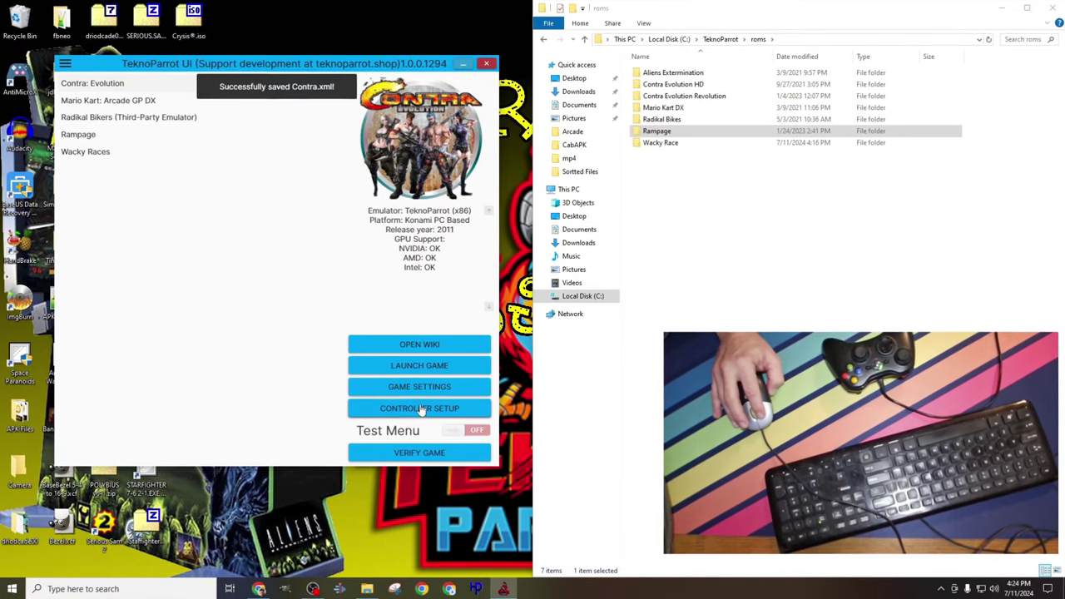
- For Contra: Evolution, assign Keyboard Button D0 to Test, Gamepad Buttons6 to Service / Coin and Gamepad Buttons7 to Player 1 Start
click(421, 408)
click(371, 87)
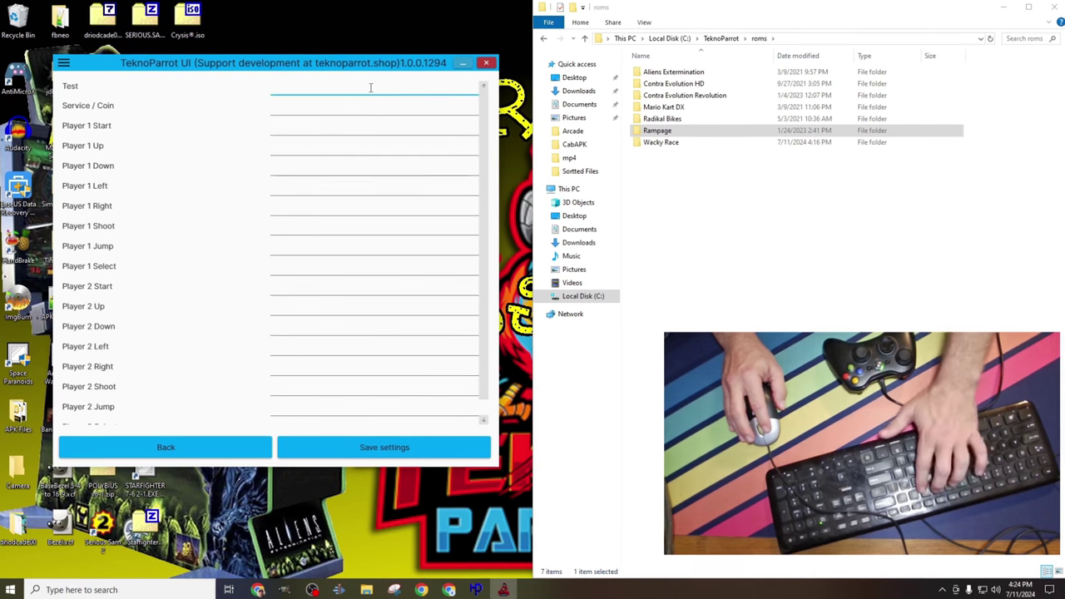
key(0)
click(353, 107)
key(9)
click(360, 130)
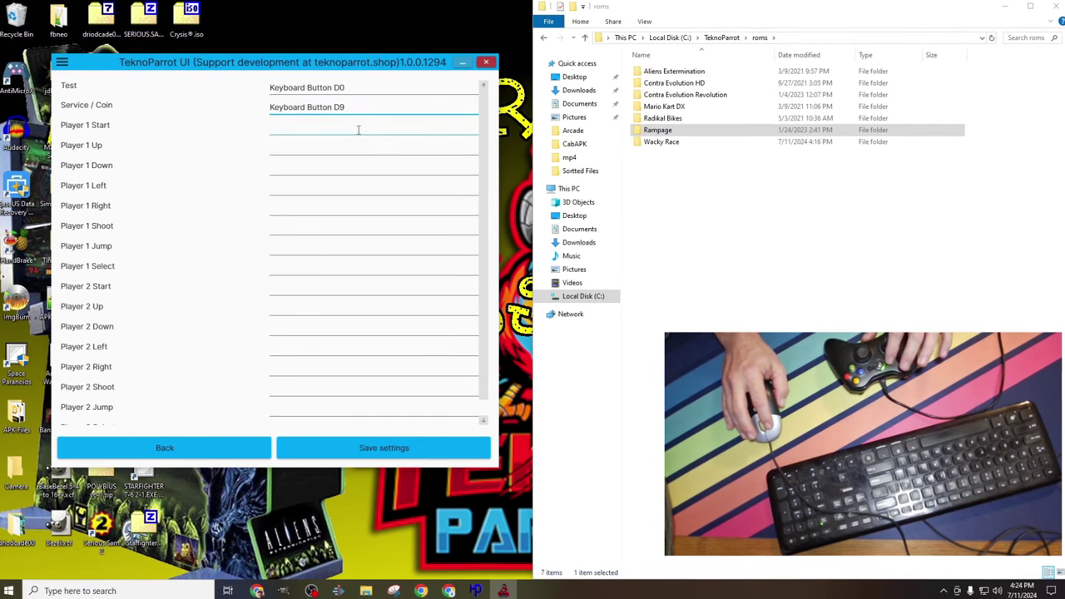
click(339, 149)
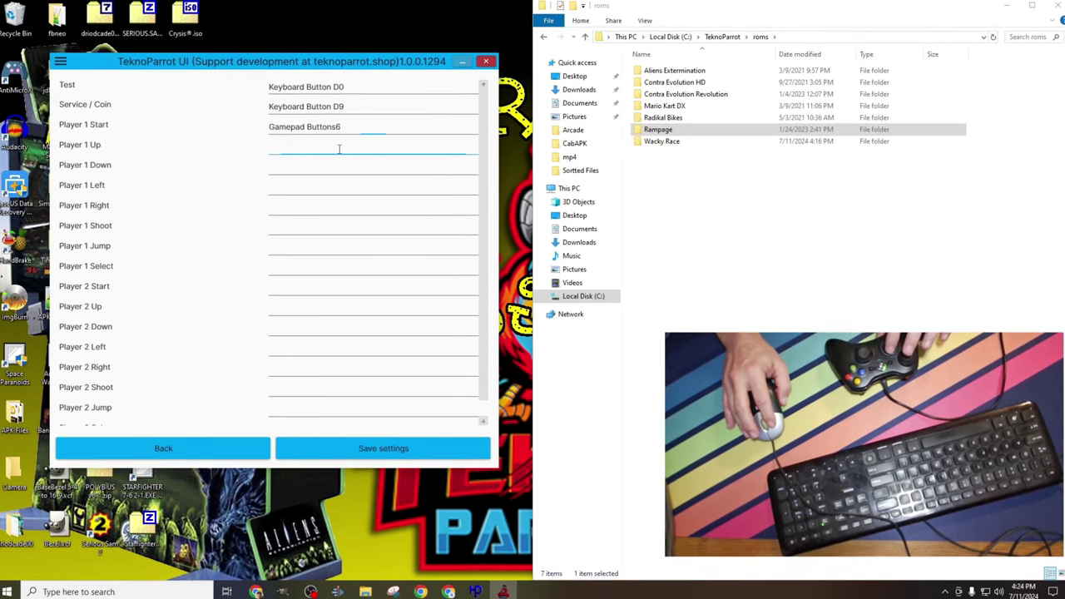
click(357, 106)
click(353, 125)
- Assign the Gamepad PointOfViewControllers0 directions to Player 1 movement and Gamepad Buttons0 to Player 1 Shoot, and map Player 1 Jump
click(347, 164)
click(324, 187)
click(320, 204)
click(312, 228)
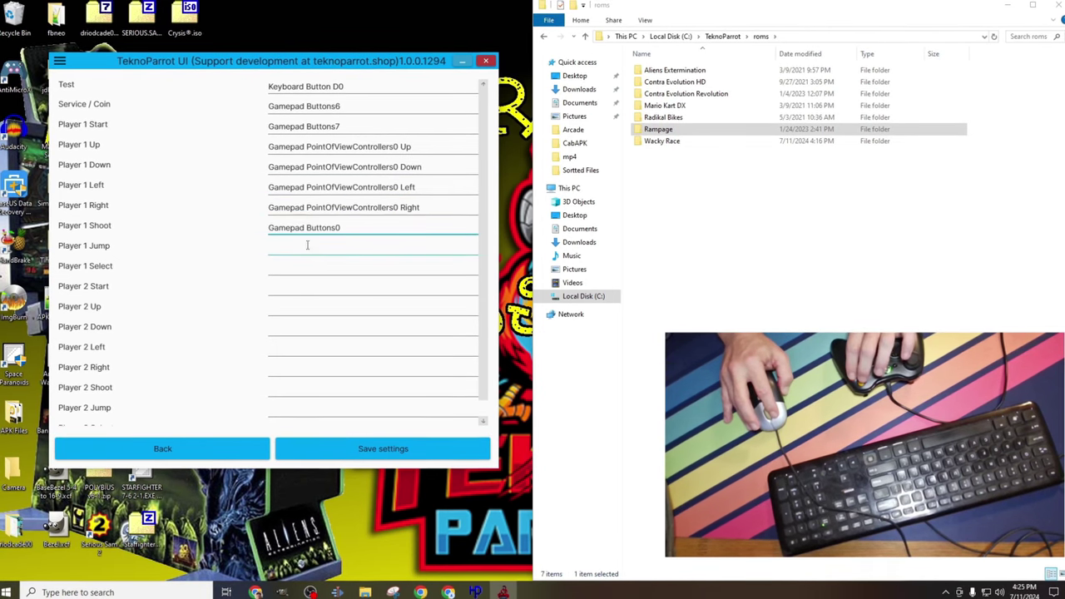
click(307, 245)
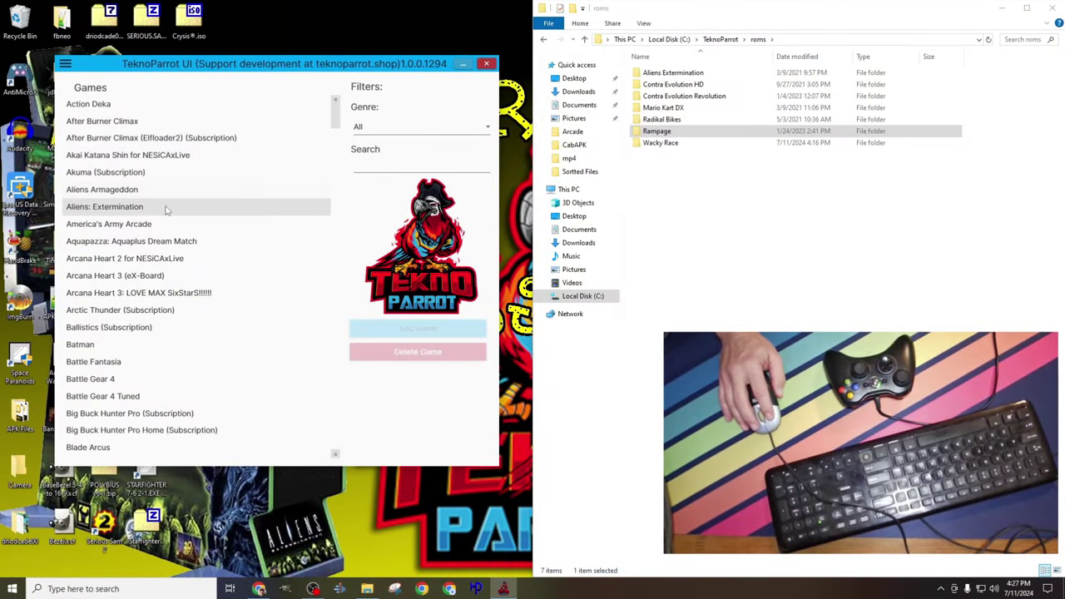
- Add Aliens: Extermination from the list of available games and open its game settings
click(164, 208)
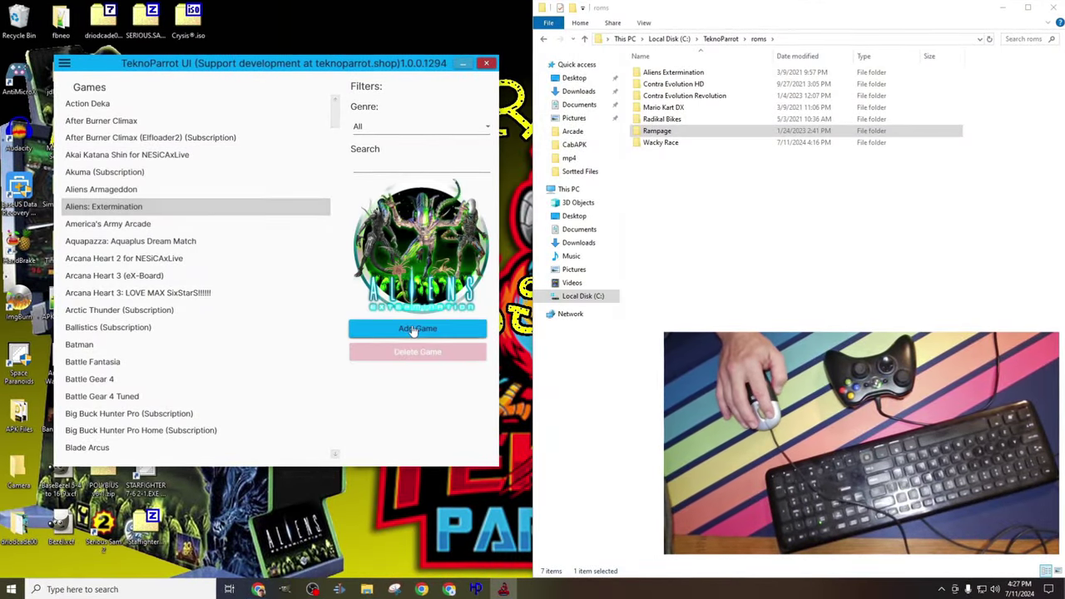
click(371, 328)
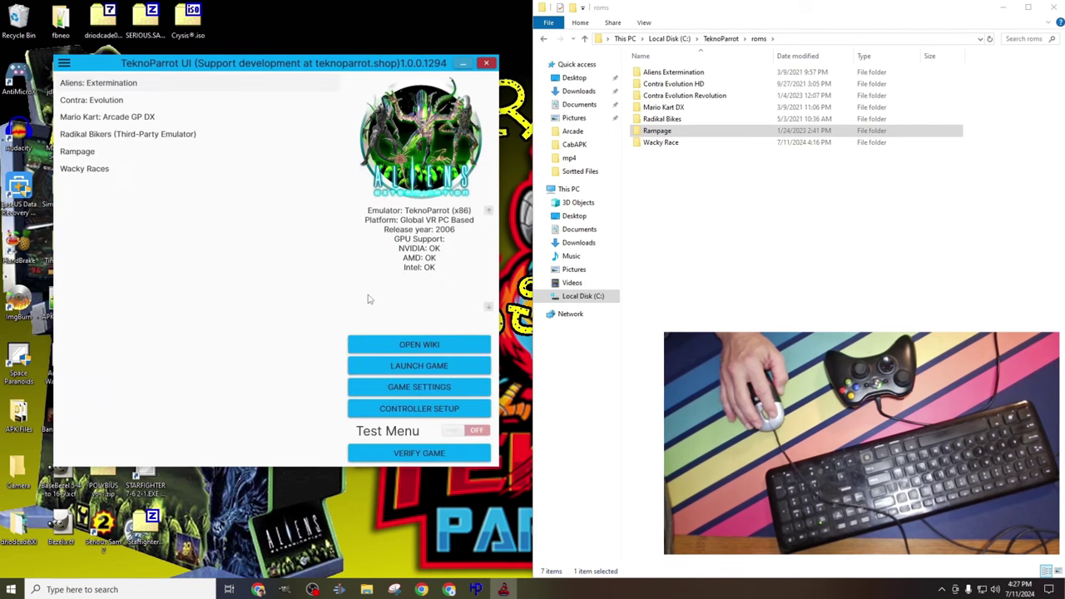
click(435, 389)
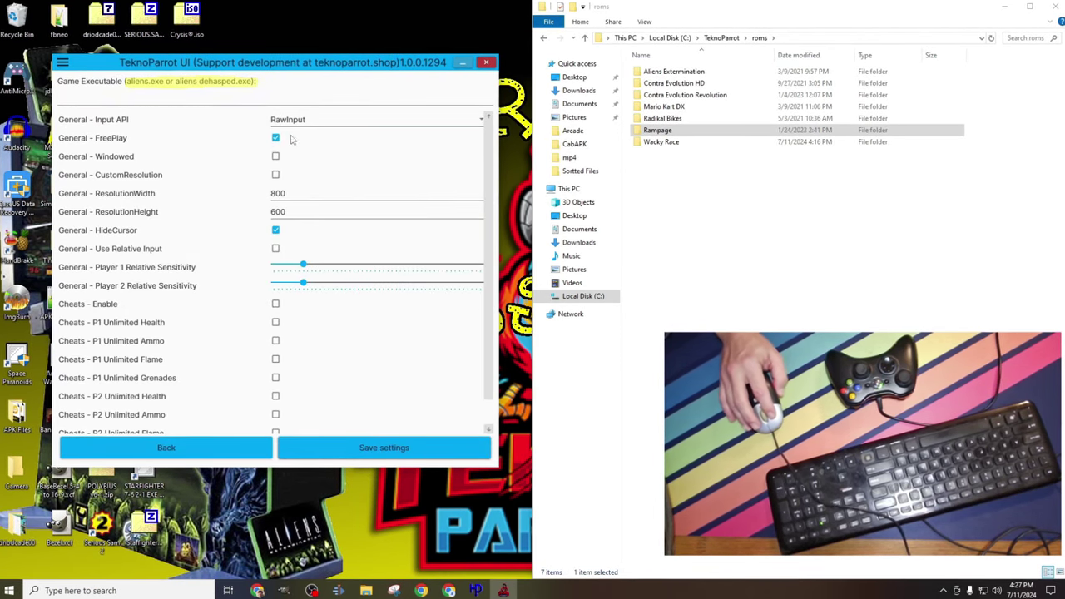
- Choose aliens dehasped.exe from roms\Aliens Extermination\DATA as the game executable for Aliens: Extermination
click(245, 97)
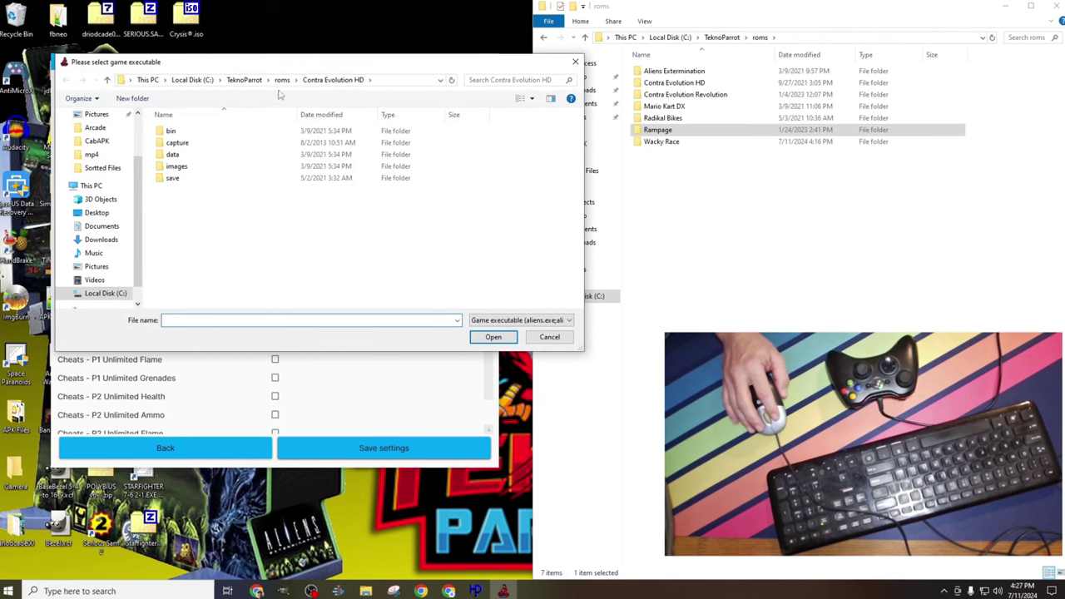
click(282, 79)
double_click(206, 131)
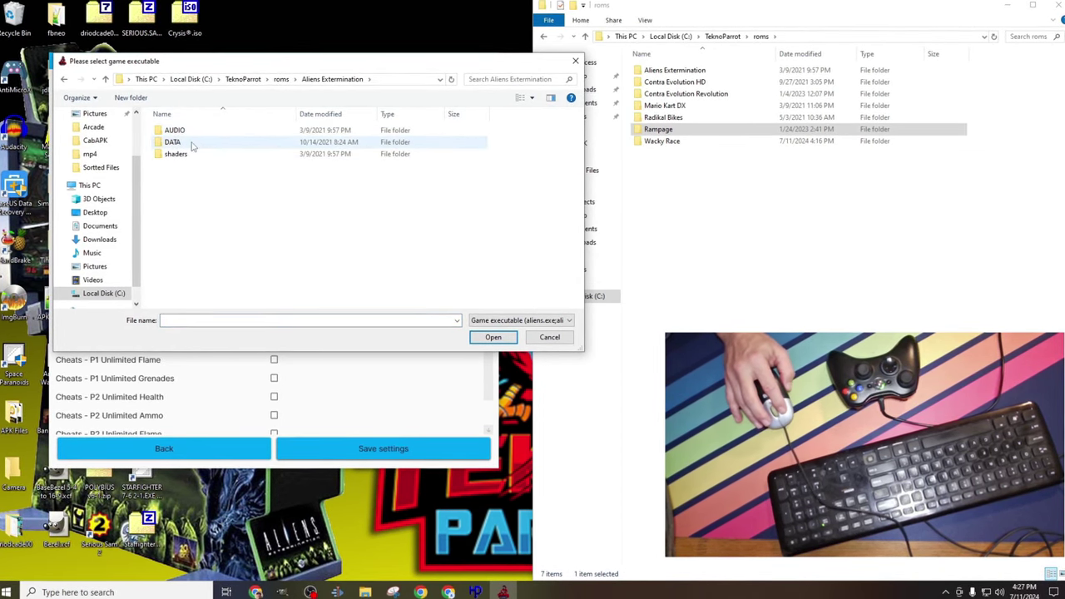
double_click(191, 145)
click(209, 131)
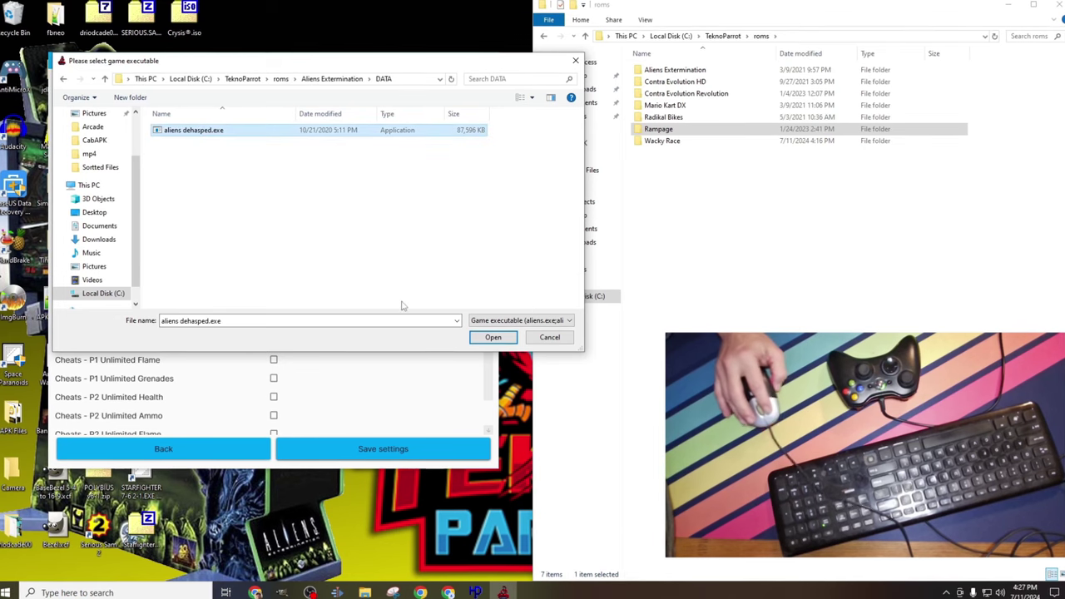
click(497, 339)
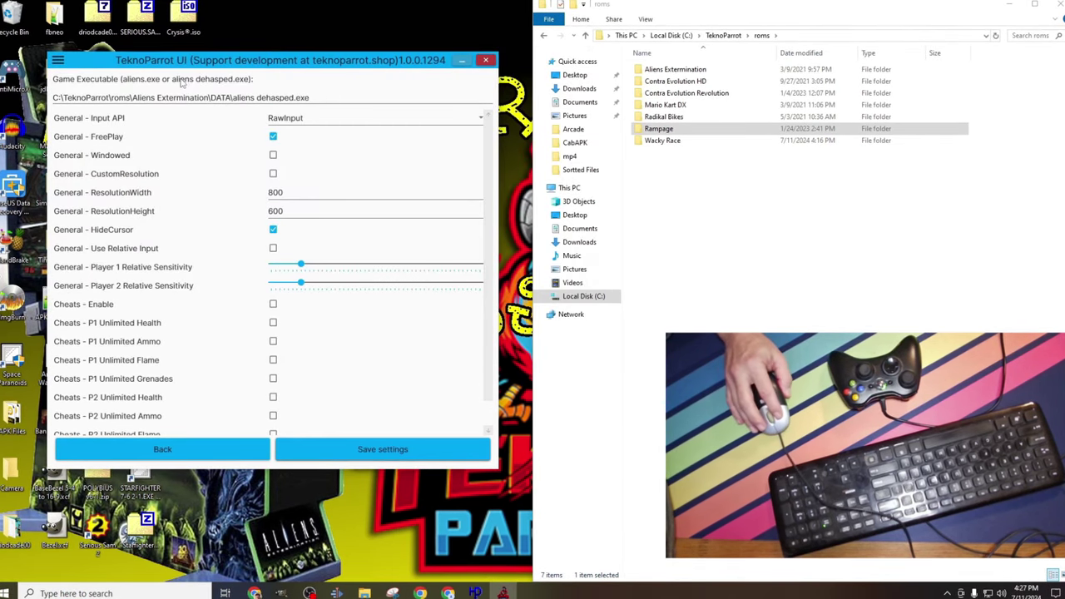
- Set the Input API to DirectInput, turn on Cheats - Enable, and save the Aliens: Extermination settings
click(293, 122)
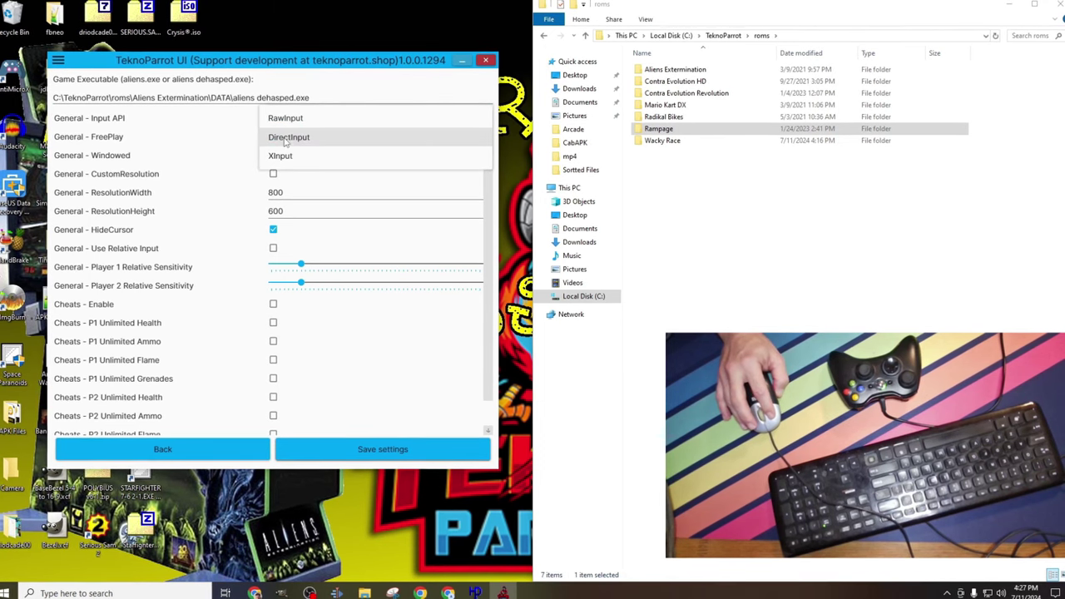
click(288, 140)
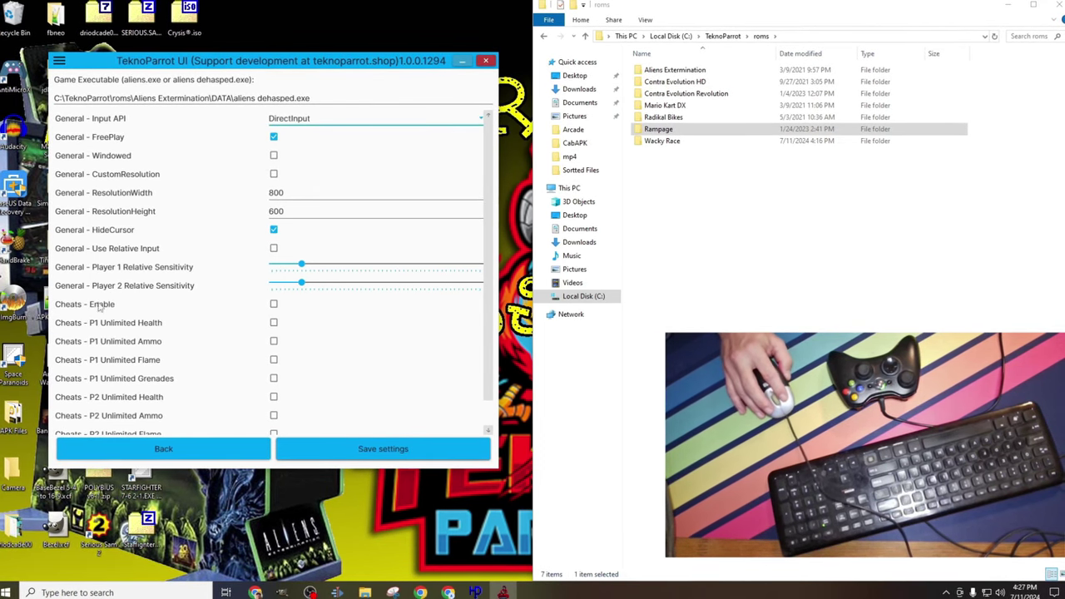
click(274, 304)
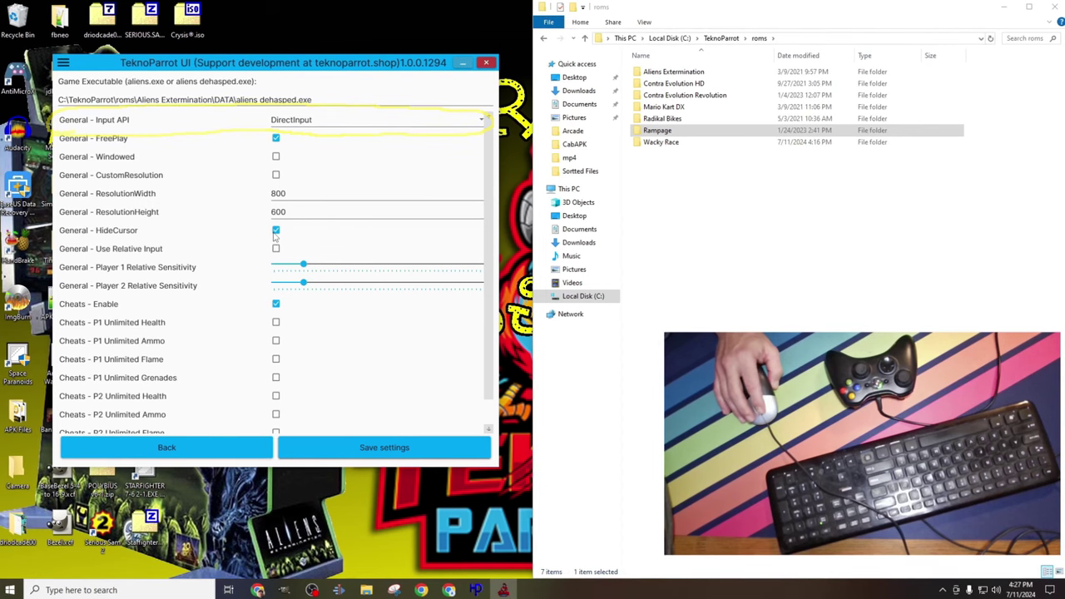
scroll(275, 238, down, 1)
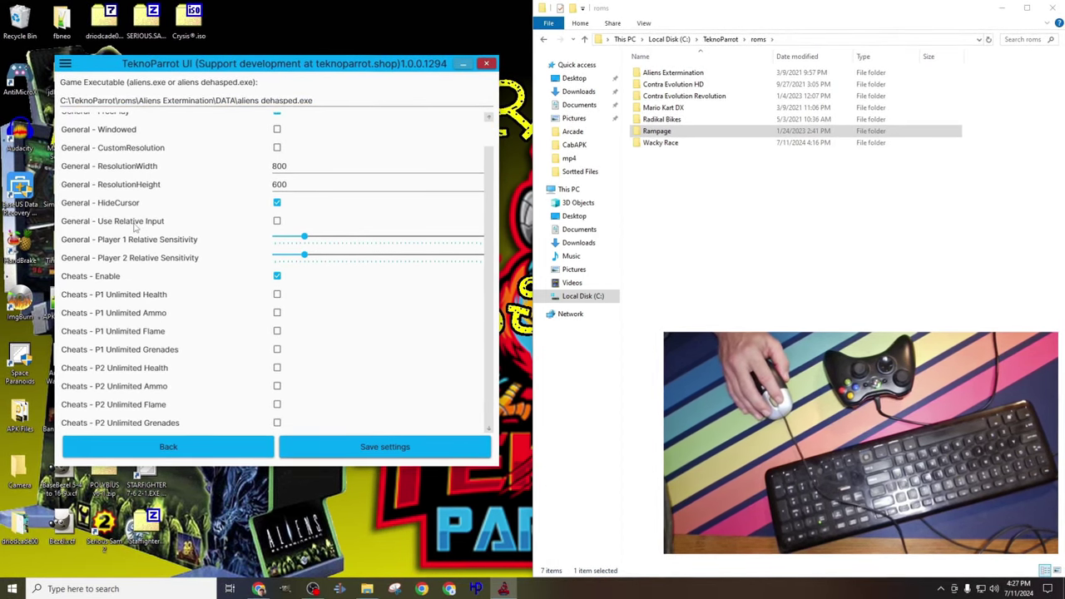
click(287, 447)
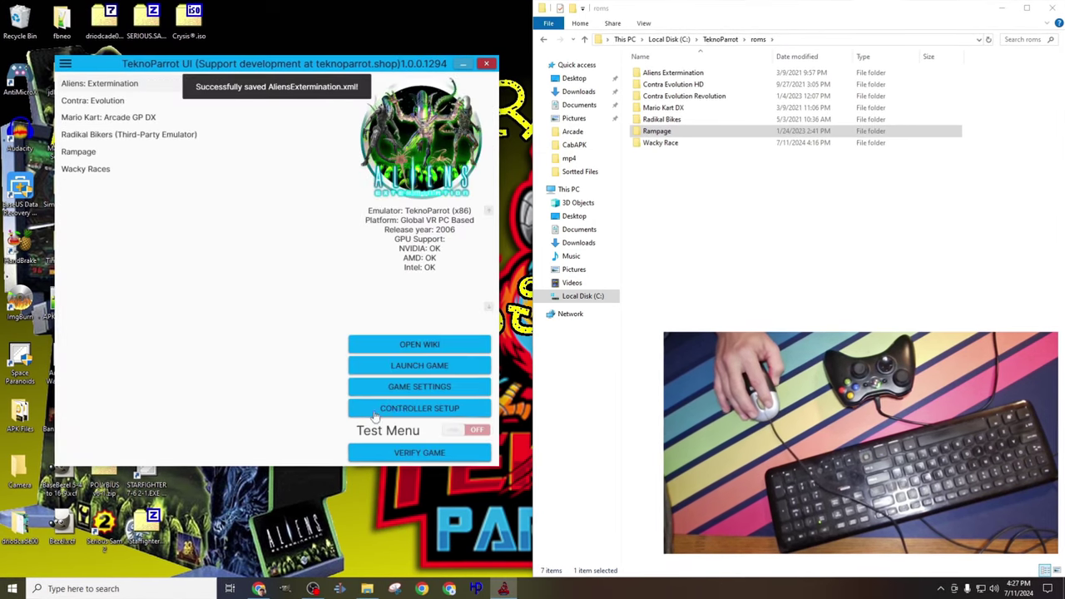
- For Aliens: Extermination, assign Gamepad Buttons6 to Coin Chute 1, Keyboard D0 to Test, D9 to Select, and Gamepad Buttons5 and Buttons4 to Volume Up and Down
click(412, 408)
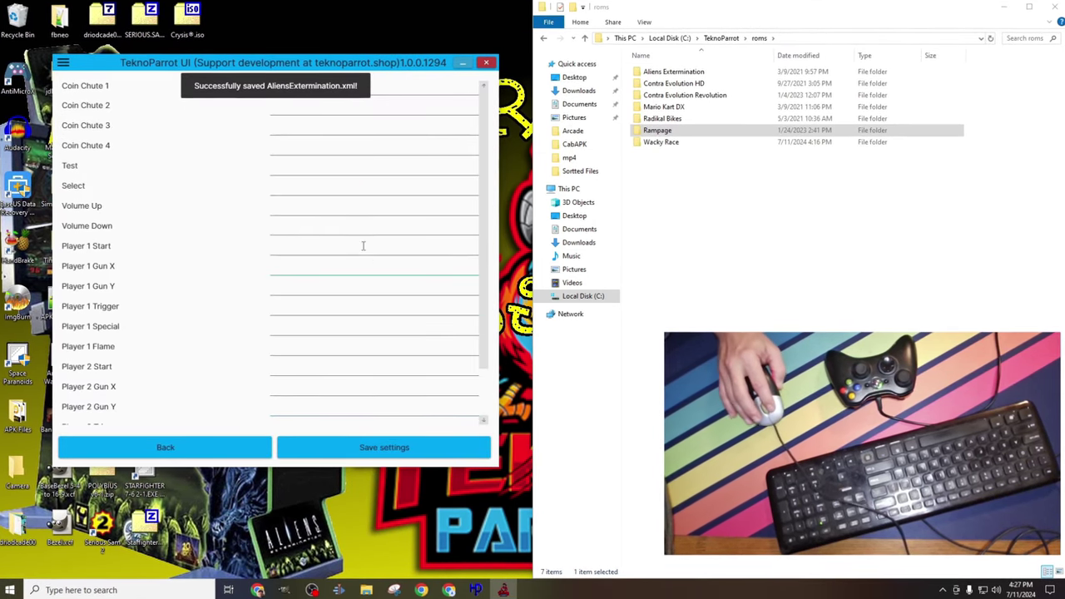
click(363, 89)
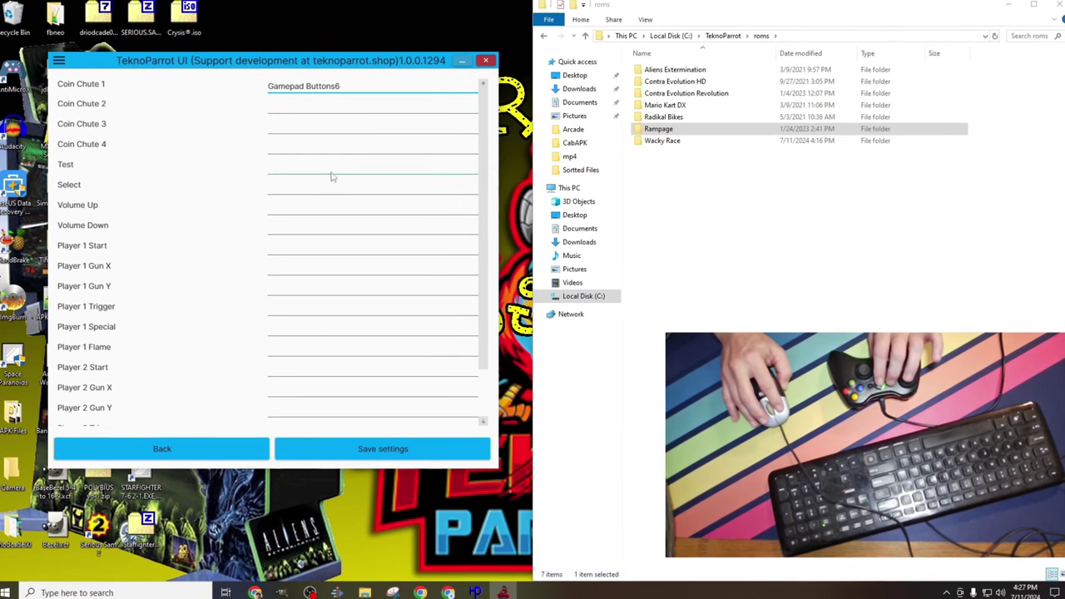
click(290, 170)
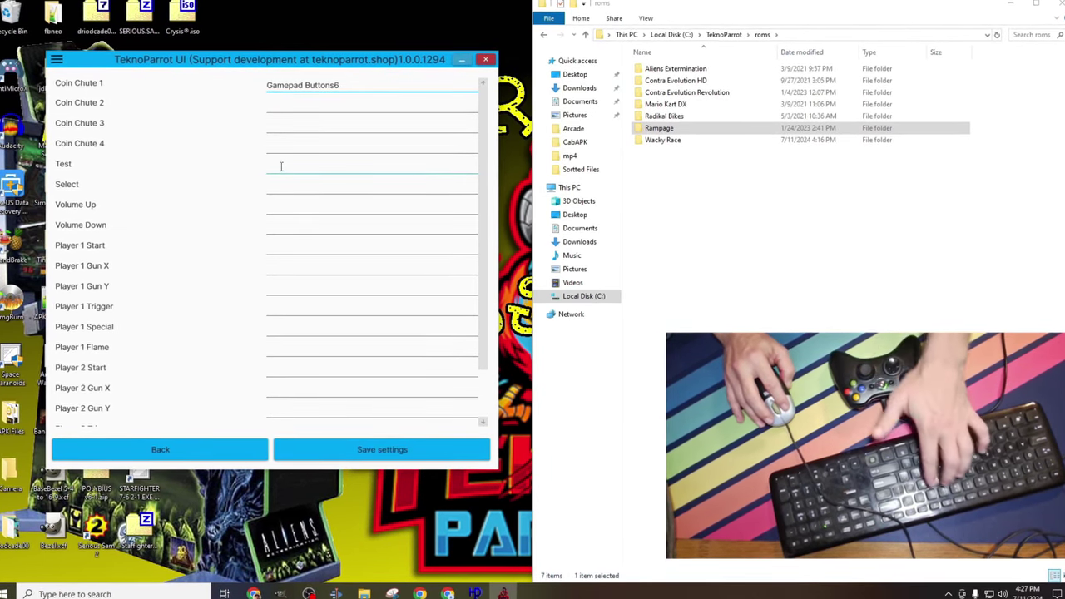
key(0)
key(9)
click(284, 204)
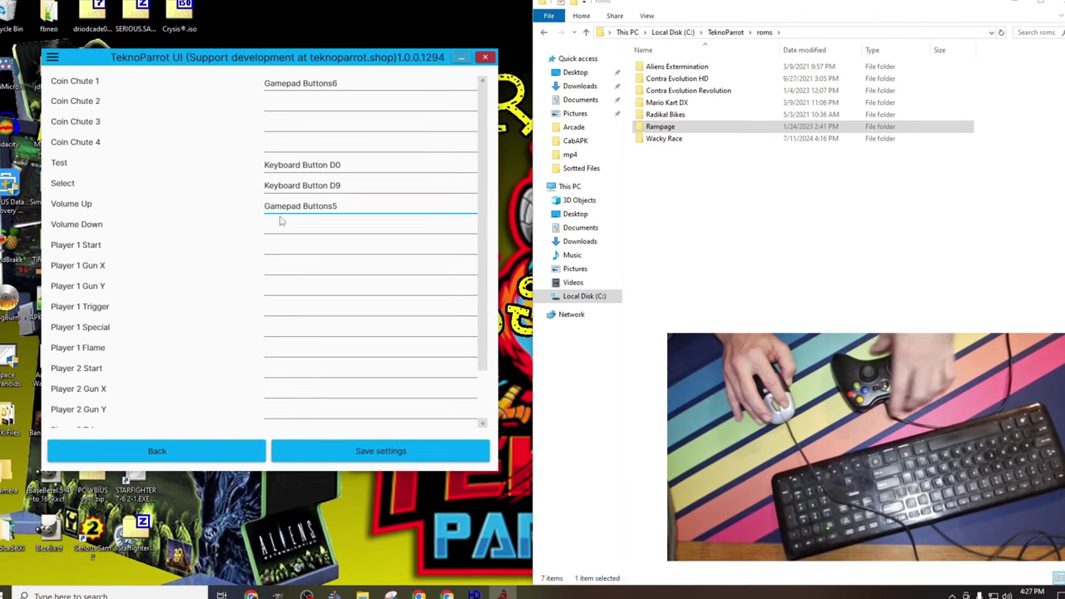
click(280, 223)
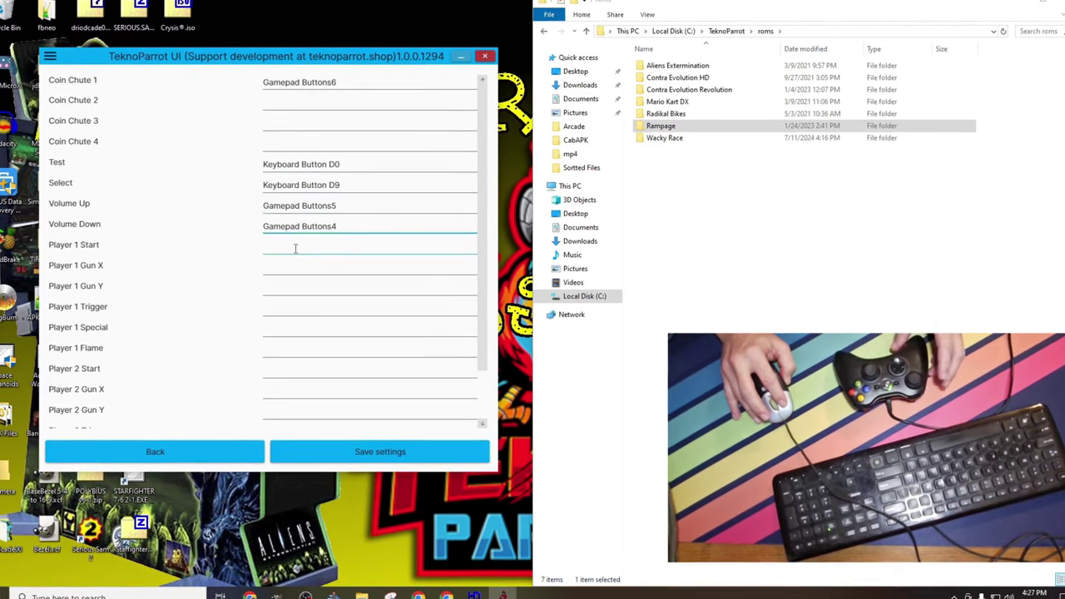
- For Player 1, assign Gamepad Buttons7 to Start, X + to Gun X, Y + to Gun Y, and Buttons0, Buttons1 and Buttons2 to Trigger, Special and Flame
click(294, 248)
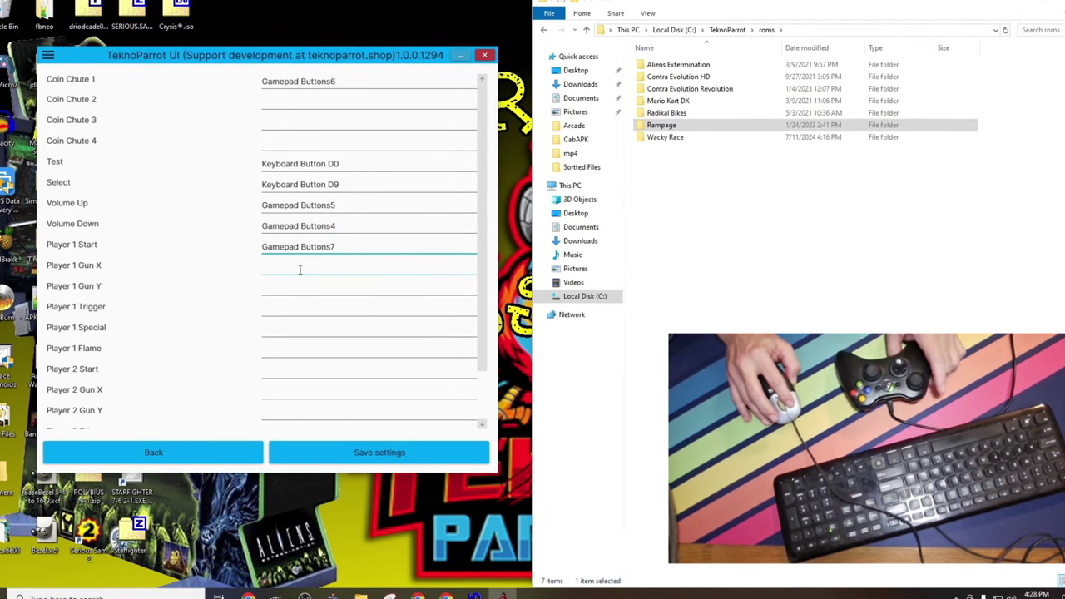
click(300, 268)
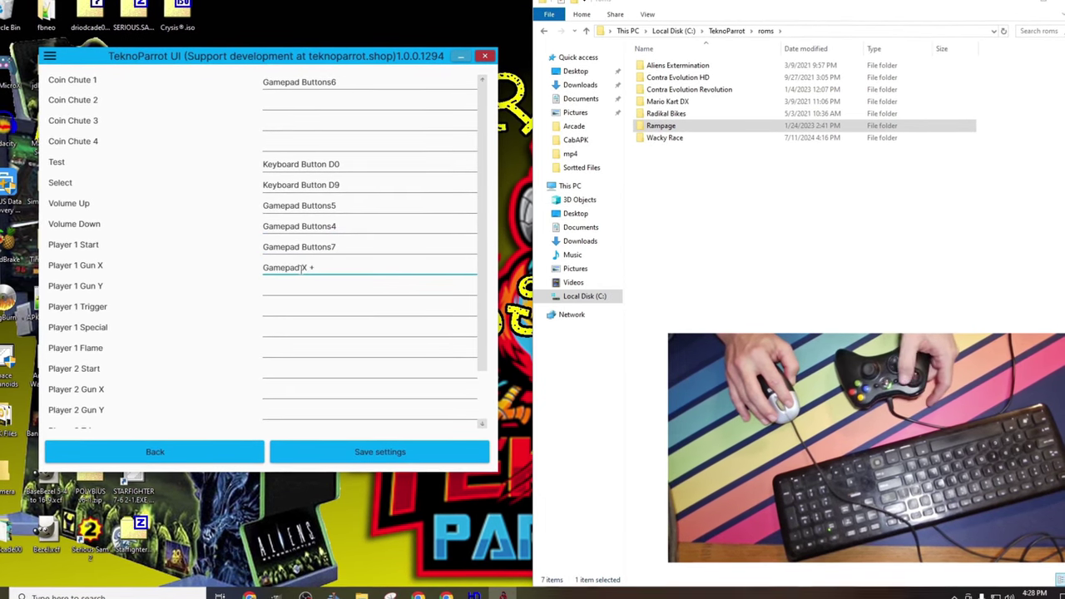
click(300, 288)
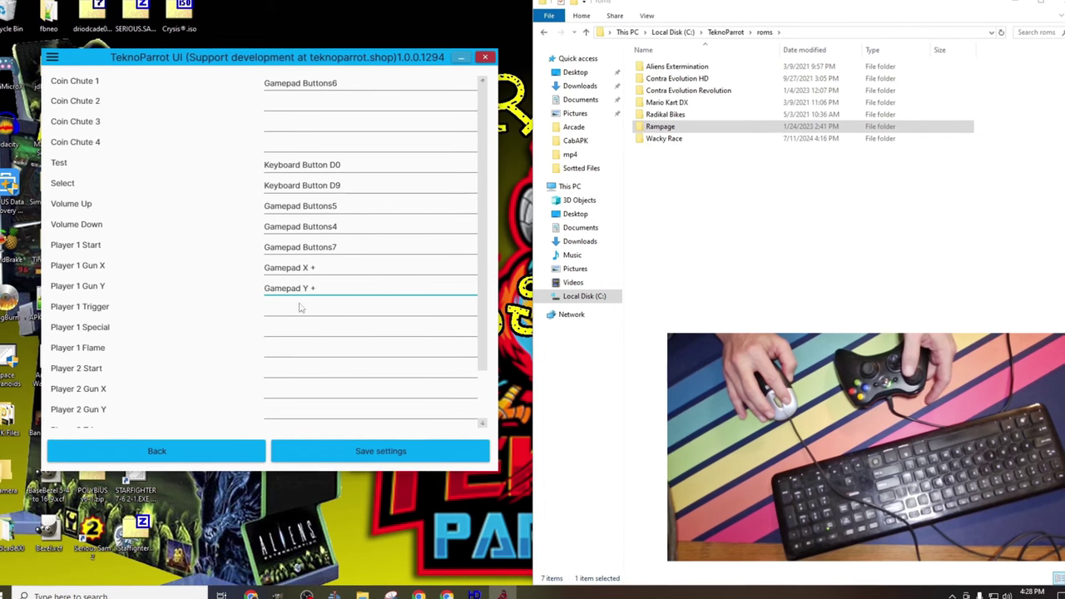
click(299, 307)
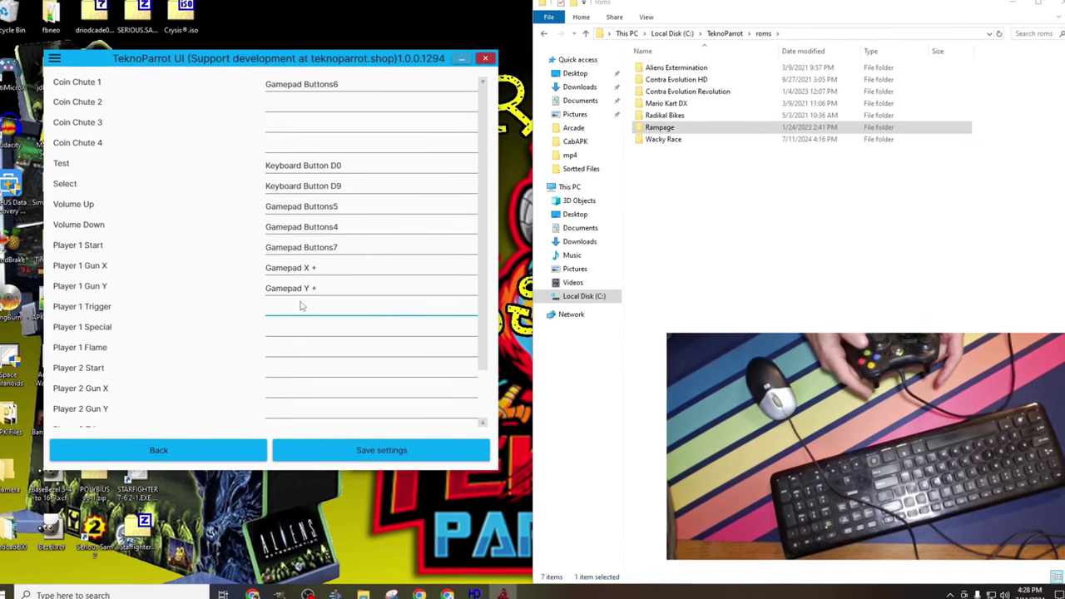
click(314, 333)
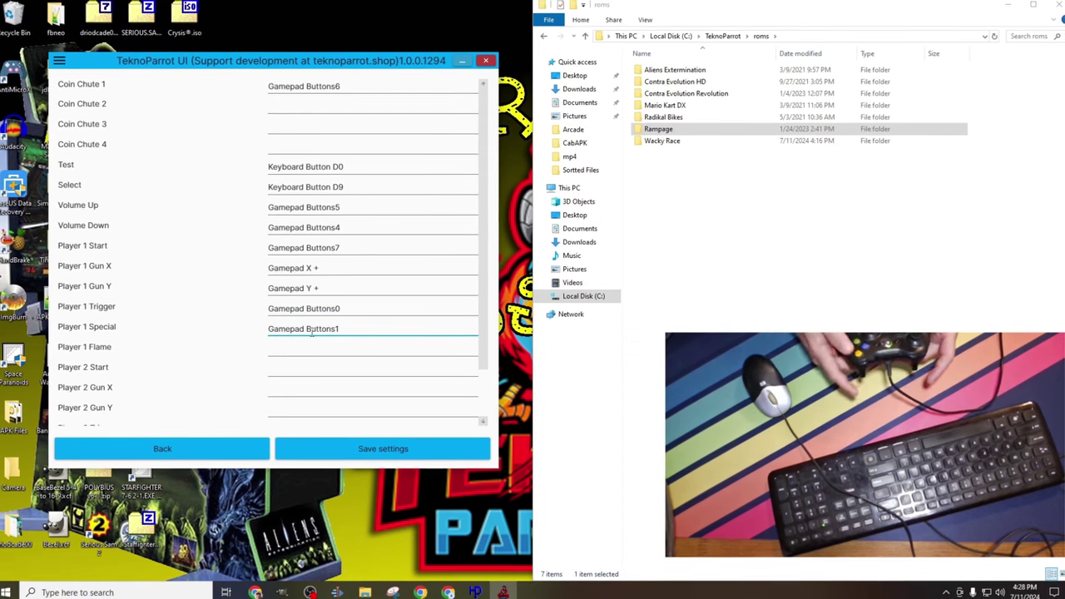
click(309, 350)
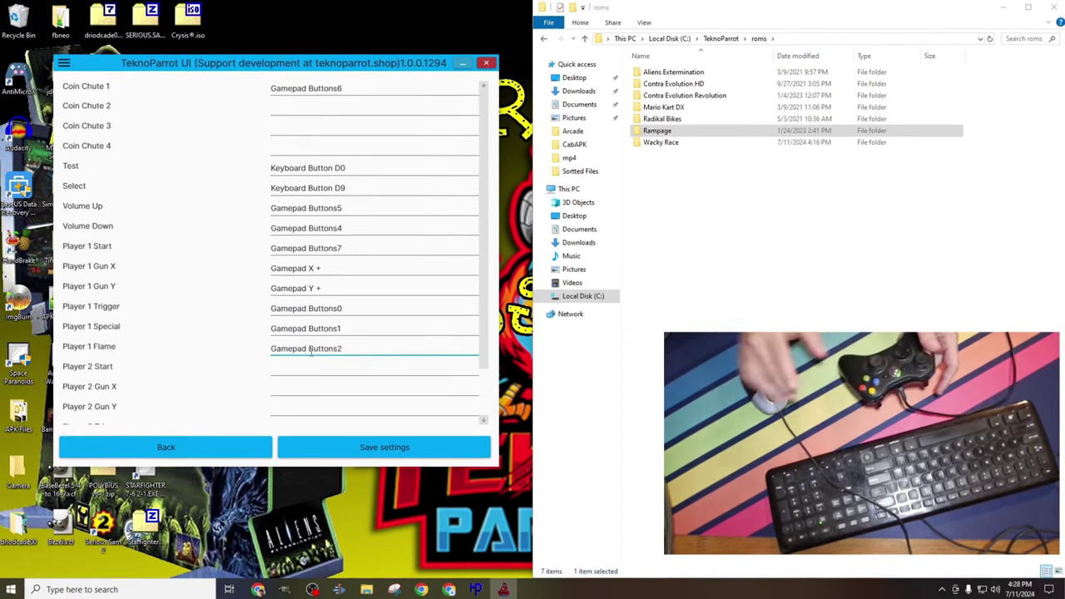